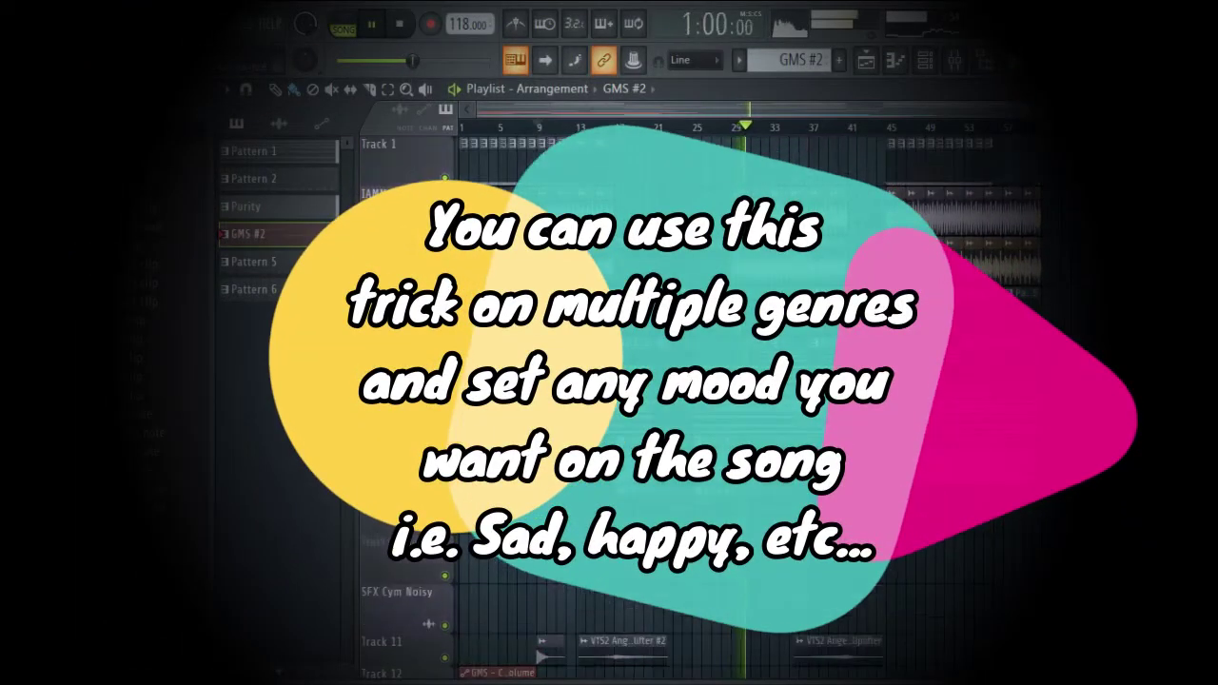
{"action": "scroll", "coordinate": [775, 163], "scroll_direction": "down", "scroll_amount": 2}
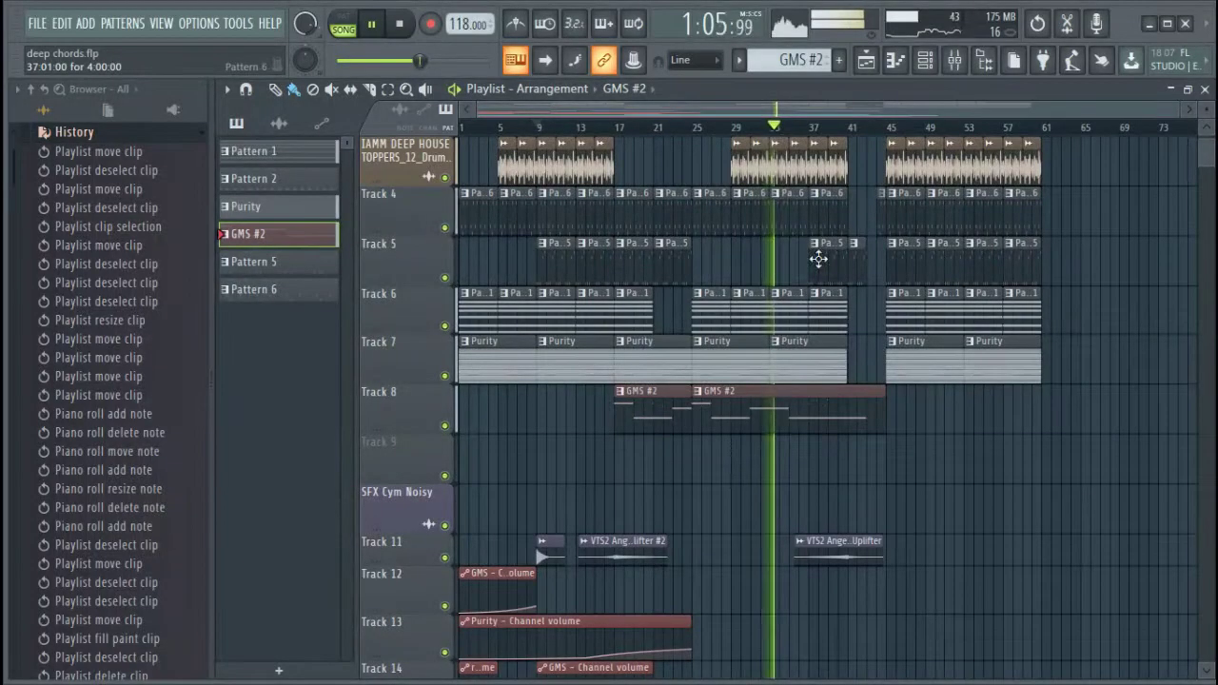
{"action": "scroll", "coordinate": [851, 314], "scroll_direction": "down", "scroll_amount": 1}
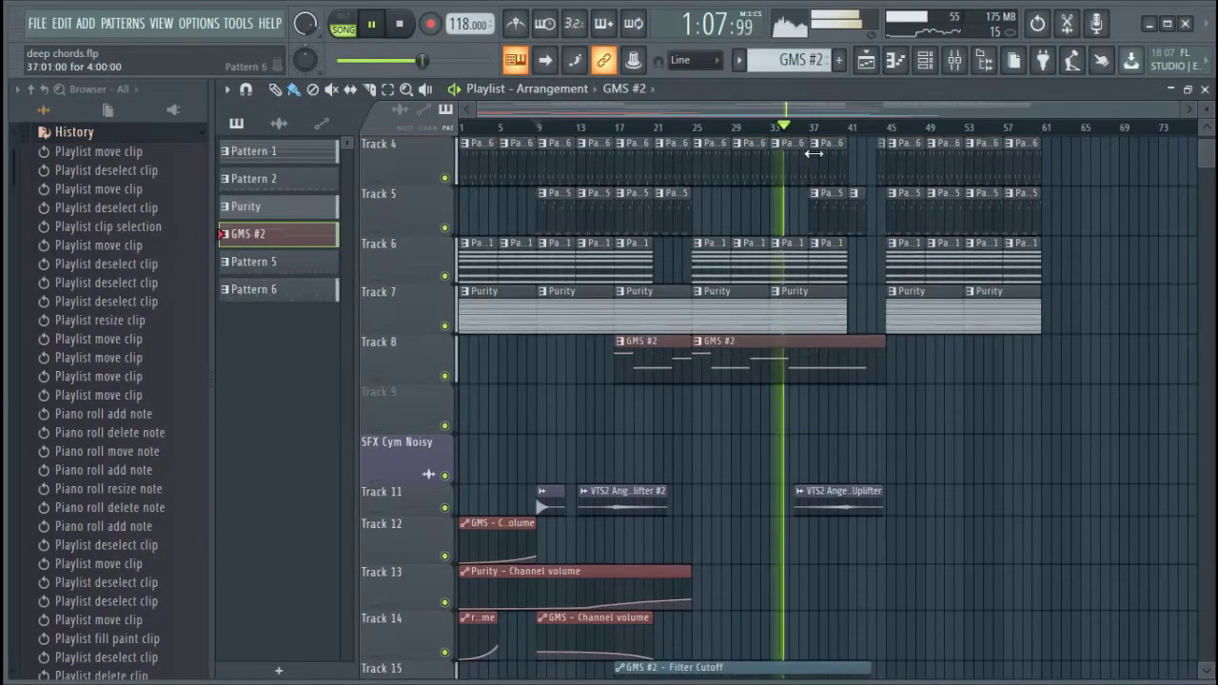
{"action": "scroll", "coordinate": [822, 139], "scroll_direction": "up", "scroll_amount": 2}
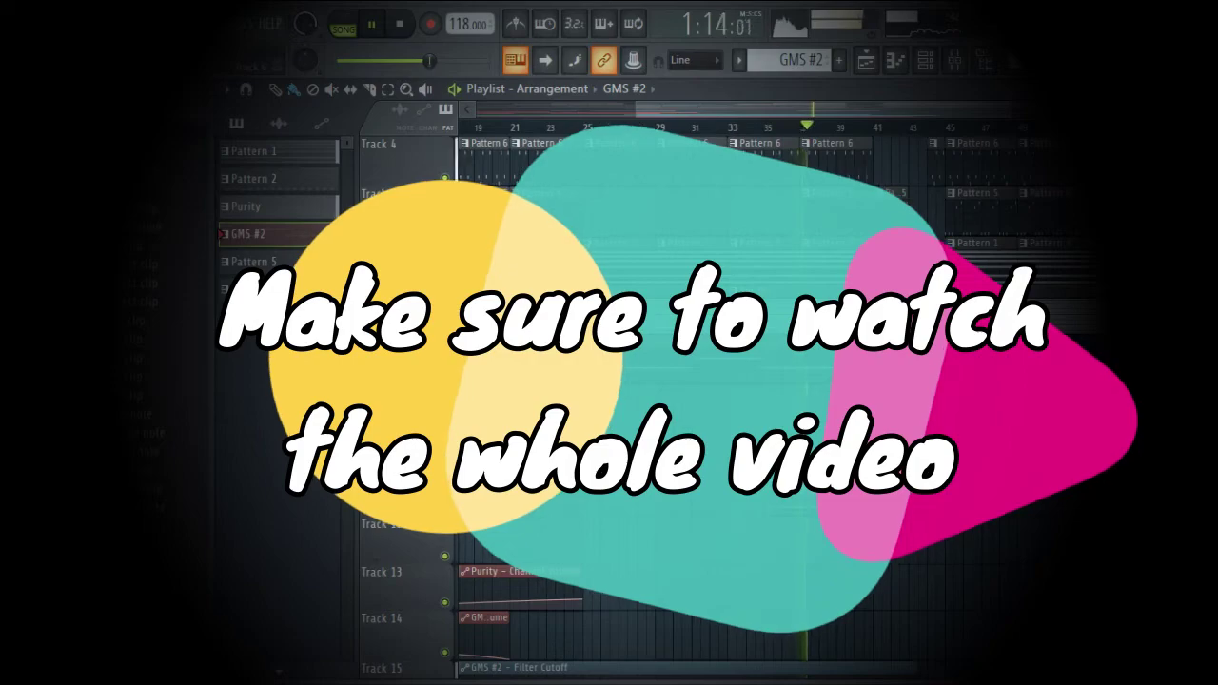
{"action": "scroll", "coordinate": [723, 381], "scroll_direction": "up", "scroll_amount": 3}
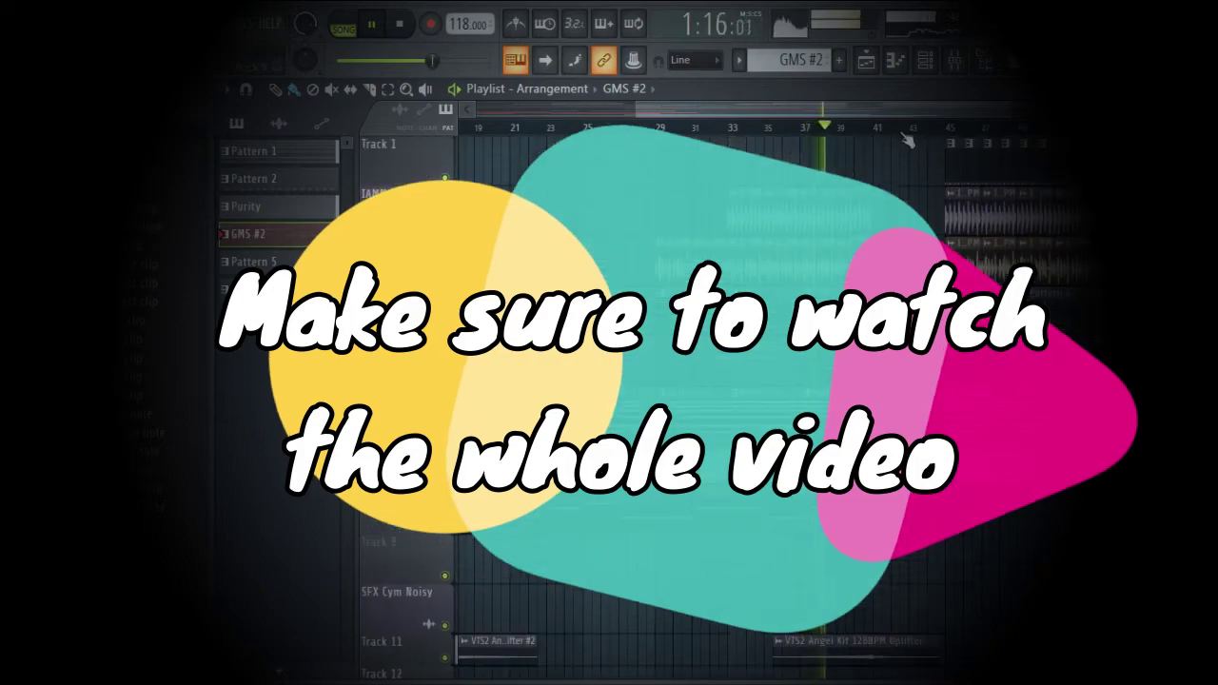
{"action": "scroll", "coordinate": [903, 130], "scroll_direction": "down", "scroll_amount": 2}
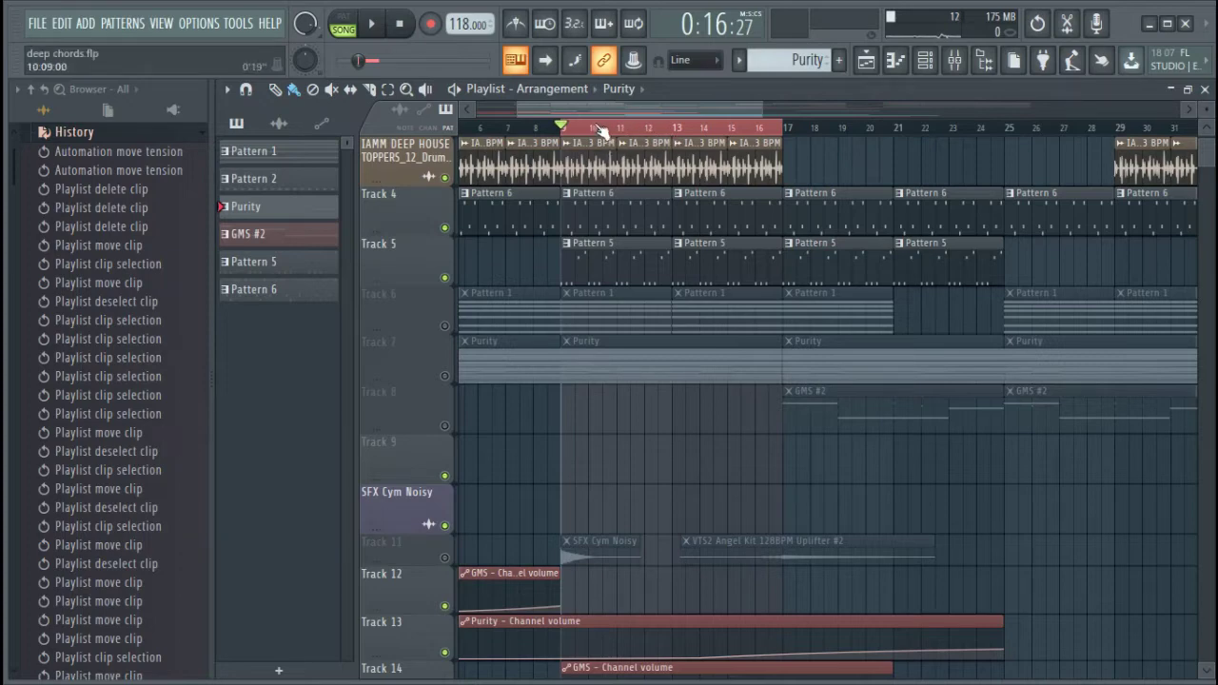
Step: Unmute Track 6, which holds the Pattern 1 clips, in the playlist
{"action": "scroll", "coordinate": [685, 280], "scroll_direction": "up", "scroll_amount": 2}
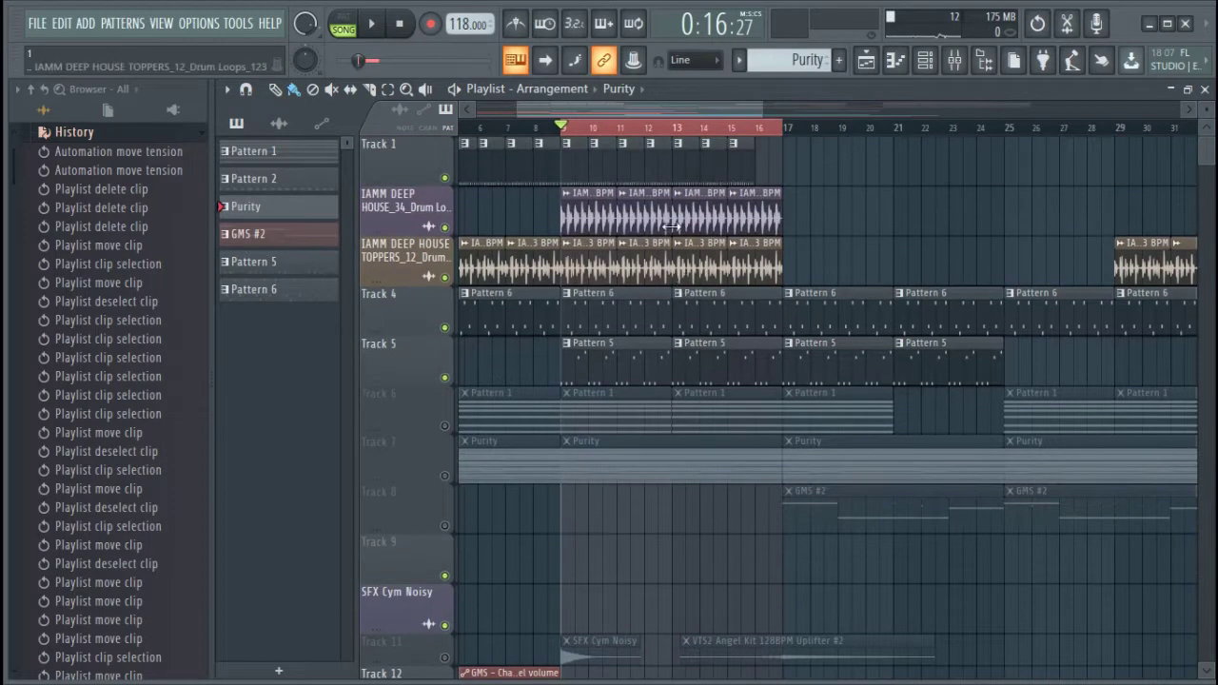
{"action": "scroll", "coordinate": [577, 130], "scroll_direction": "up", "scroll_amount": 5}
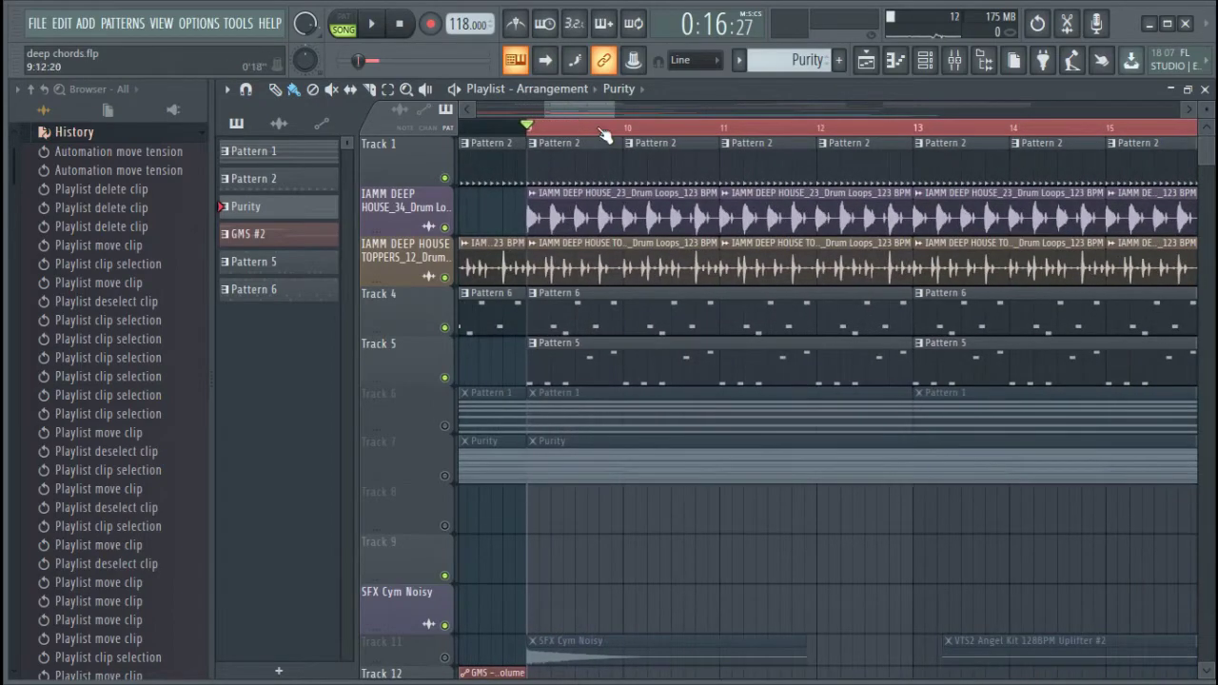
{"action": "scroll", "coordinate": [603, 134], "scroll_direction": "down", "scroll_amount": 5}
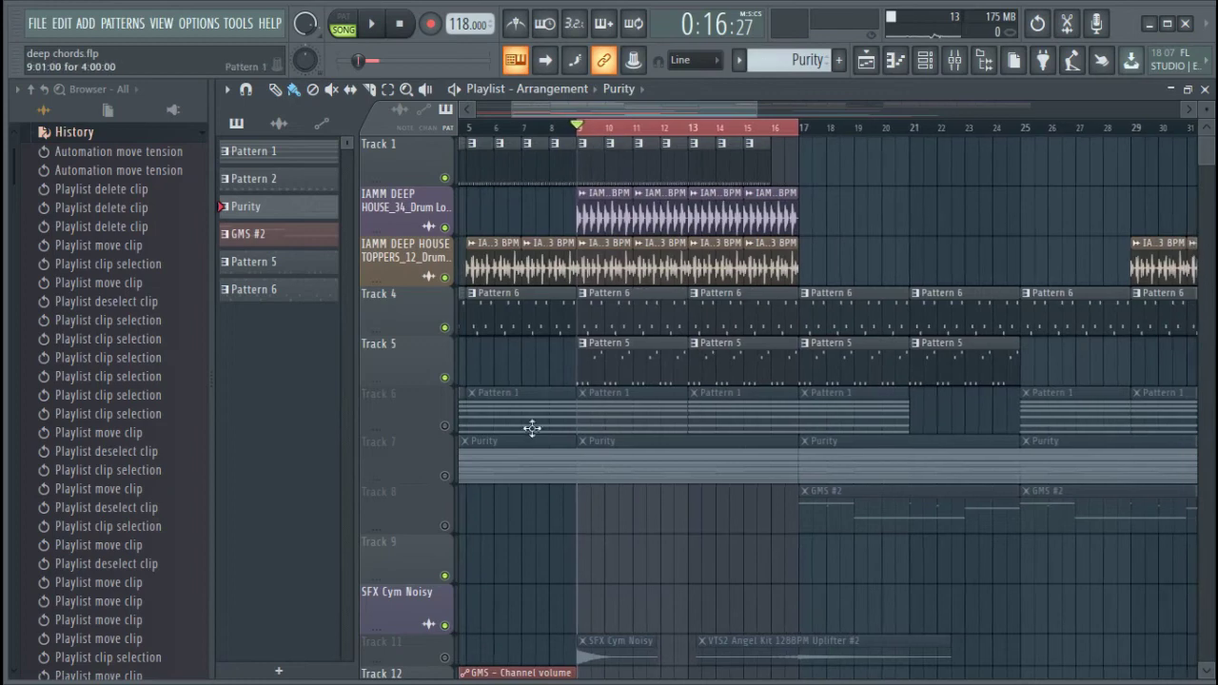
{"action": "left_click", "coordinate": [453, 432]}
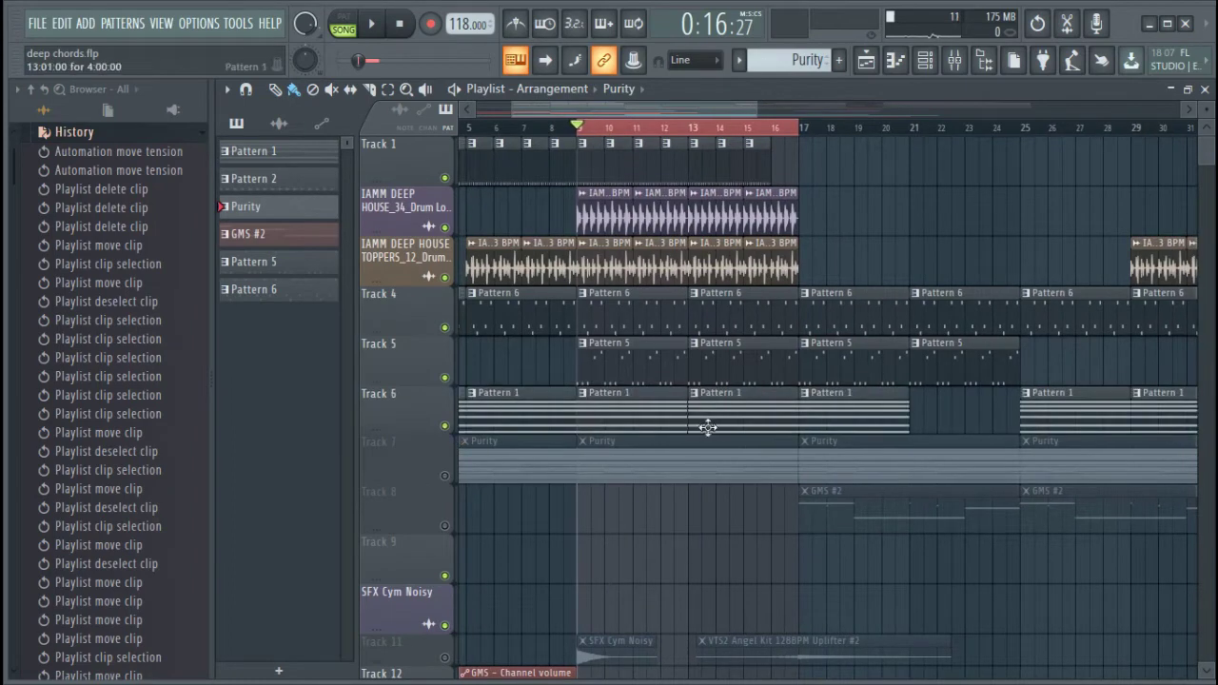
Step: Examine the whole arrangement, from the drum loops and pattern clips down to the automation clips on Tracks 12 to 17
{"action": "scroll", "coordinate": [709, 425], "scroll_direction": "down", "scroll_amount": 6}
{"action": "scroll", "coordinate": [709, 425], "scroll_direction": "up", "scroll_amount": 6}
{"action": "scroll", "coordinate": [628, 140], "scroll_direction": "down", "scroll_amount": 6}
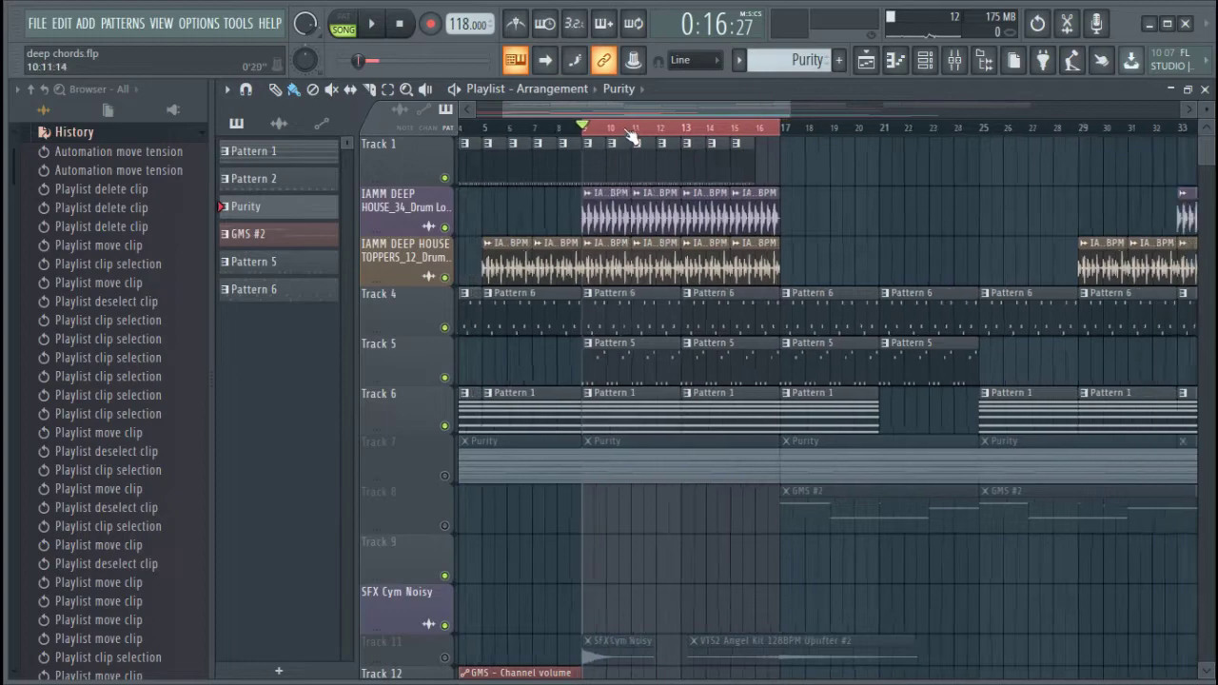
{"action": "scroll", "coordinate": [633, 317], "scroll_direction": "down", "scroll_amount": 4}
{"action": "scroll", "coordinate": [634, 316], "scroll_direction": "down", "scroll_amount": 3}
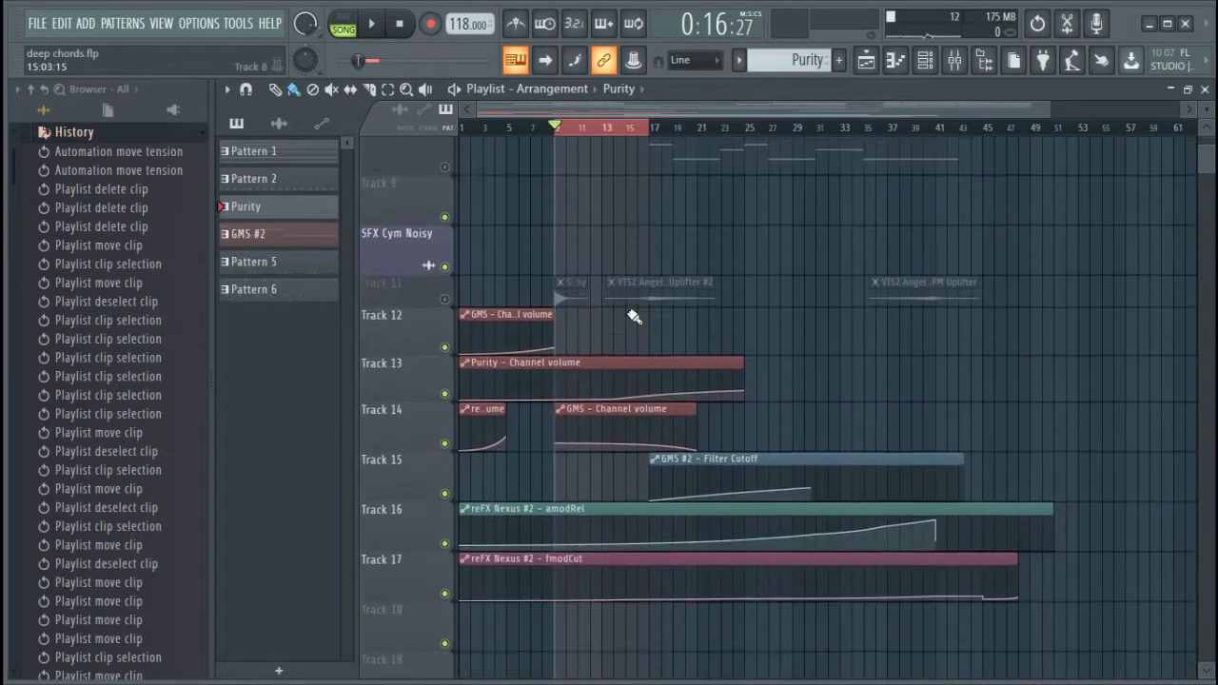
{"action": "scroll", "coordinate": [619, 283], "scroll_direction": "up", "scroll_amount": 7}
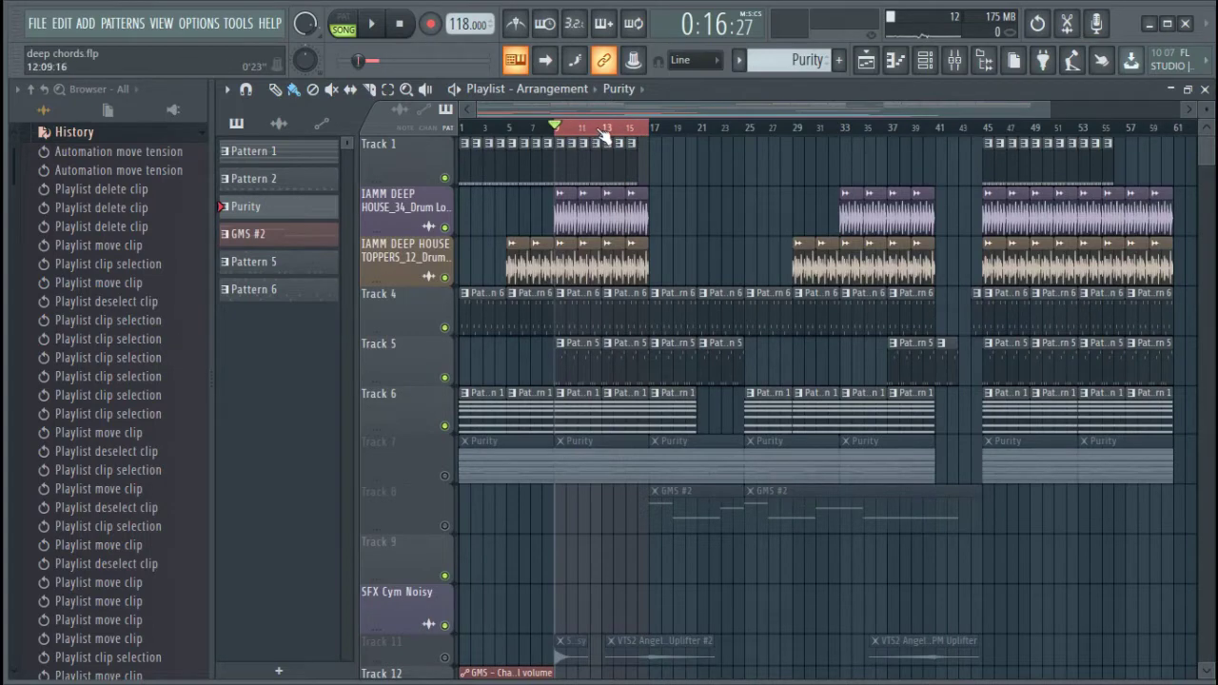
{"action": "scroll", "coordinate": [604, 133], "scroll_direction": "down", "scroll_amount": 2}
{"action": "scroll", "coordinate": [586, 200], "scroll_direction": "down", "scroll_amount": 6}
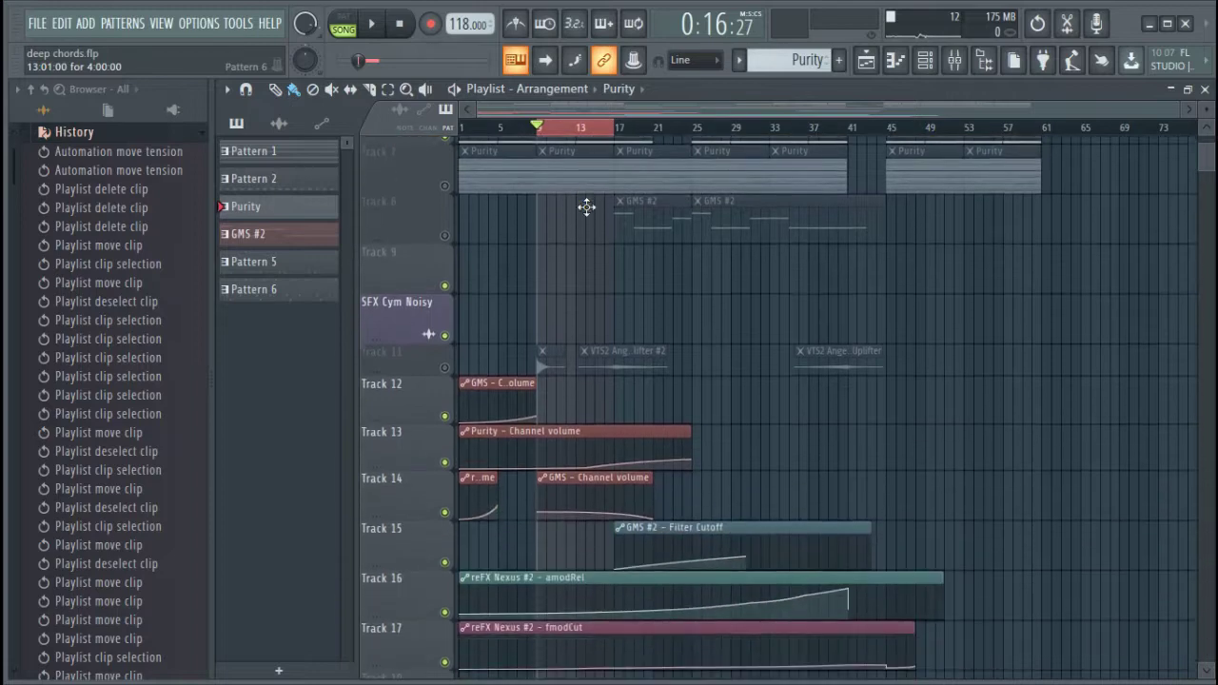
{"action": "scroll", "coordinate": [586, 207], "scroll_direction": "down", "scroll_amount": 2}
{"action": "scroll", "coordinate": [579, 212], "scroll_direction": "up", "scroll_amount": 6}
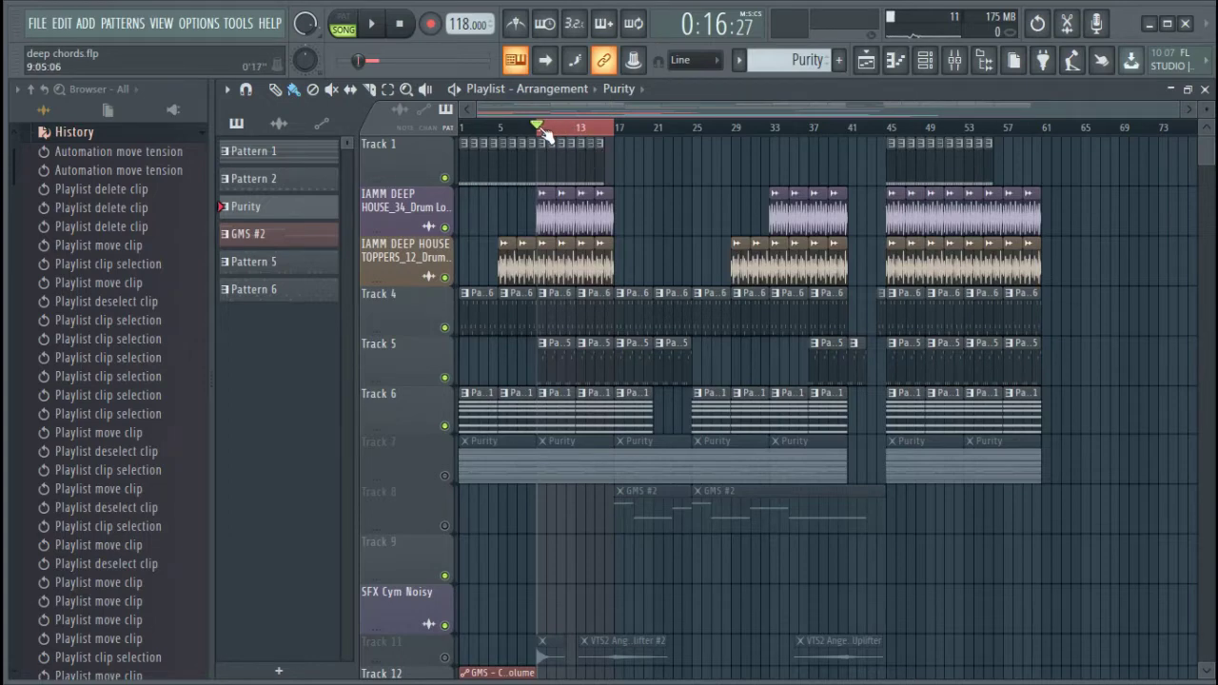
{"action": "scroll", "coordinate": [575, 351], "scroll_direction": "down", "scroll_amount": 3}
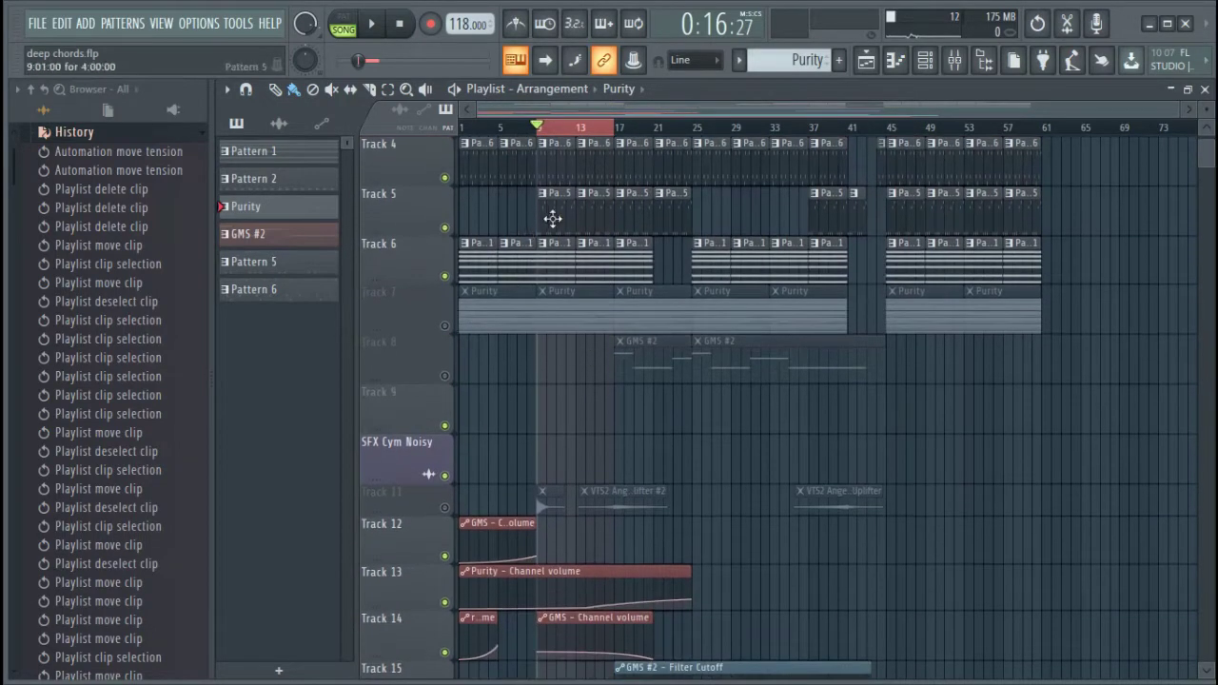
Step: Lower the system volume to 60 and select the Pattern 1 clip at bar 9 on Track 6
{"action": "key", "text": "XF86AudioRaiseVolume"}
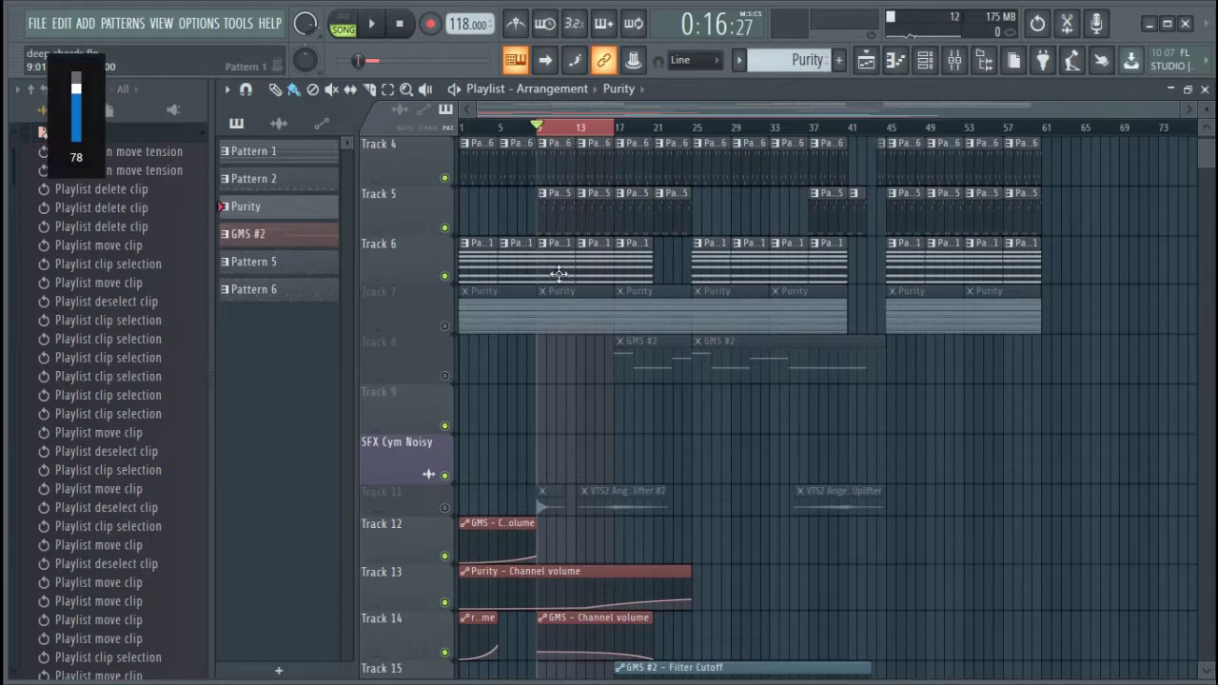
{"action": "scroll", "coordinate": [546, 303], "scroll_direction": "up", "scroll_amount": 1}
{"action": "key", "text": "XF86AudioLowerVolume"}
{"action": "key", "text": "XF86AudioLowerVolume"}
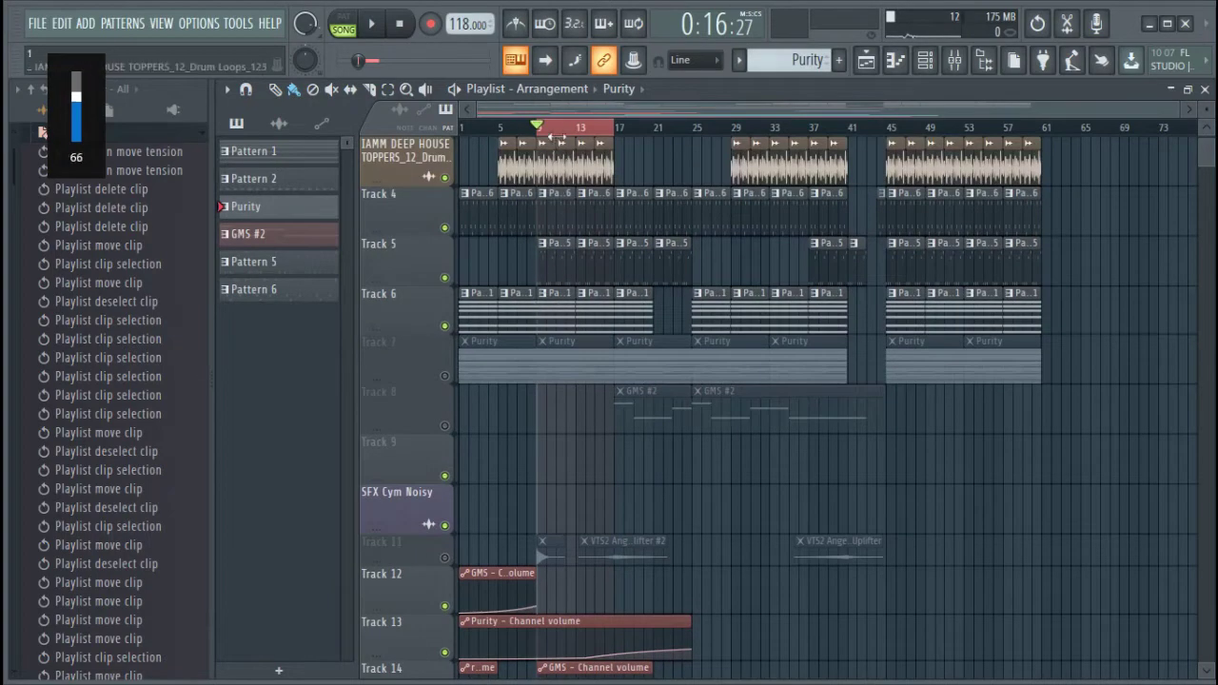
{"action": "scroll", "coordinate": [571, 131], "scroll_direction": "up", "scroll_amount": 3}
{"action": "left_click_drag", "start_coordinate": [609, 108], "coordinate": [548, 98]}
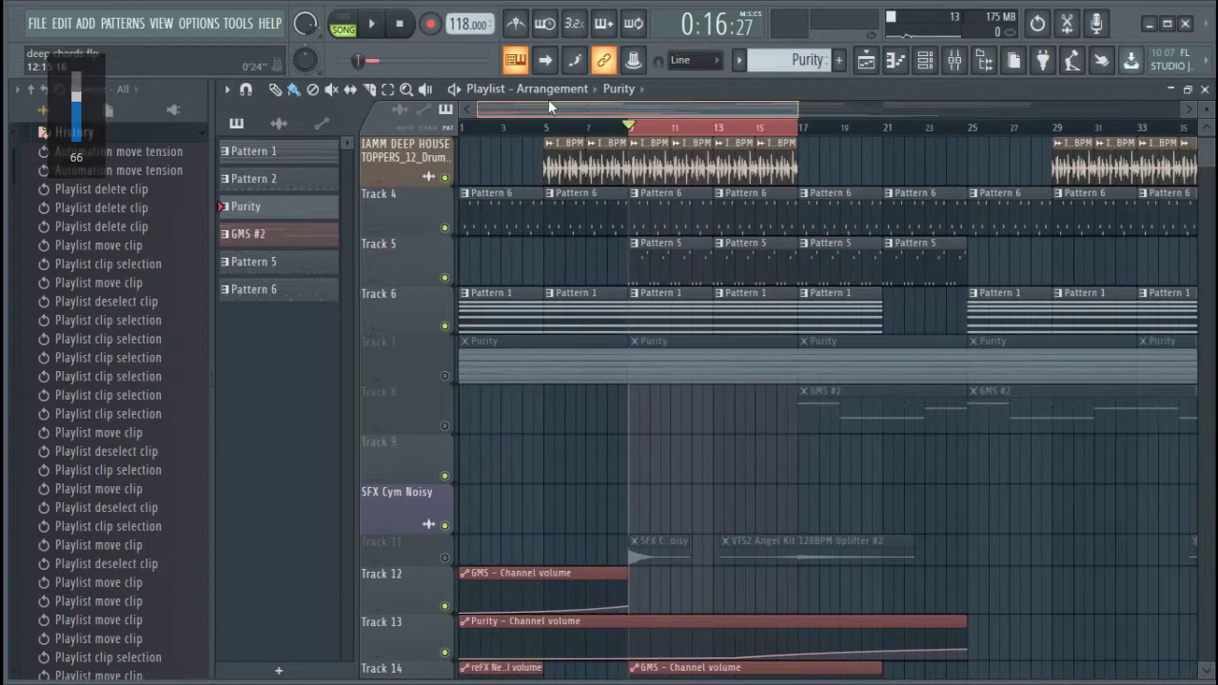
{"action": "left_click", "coordinate": [672, 323]}
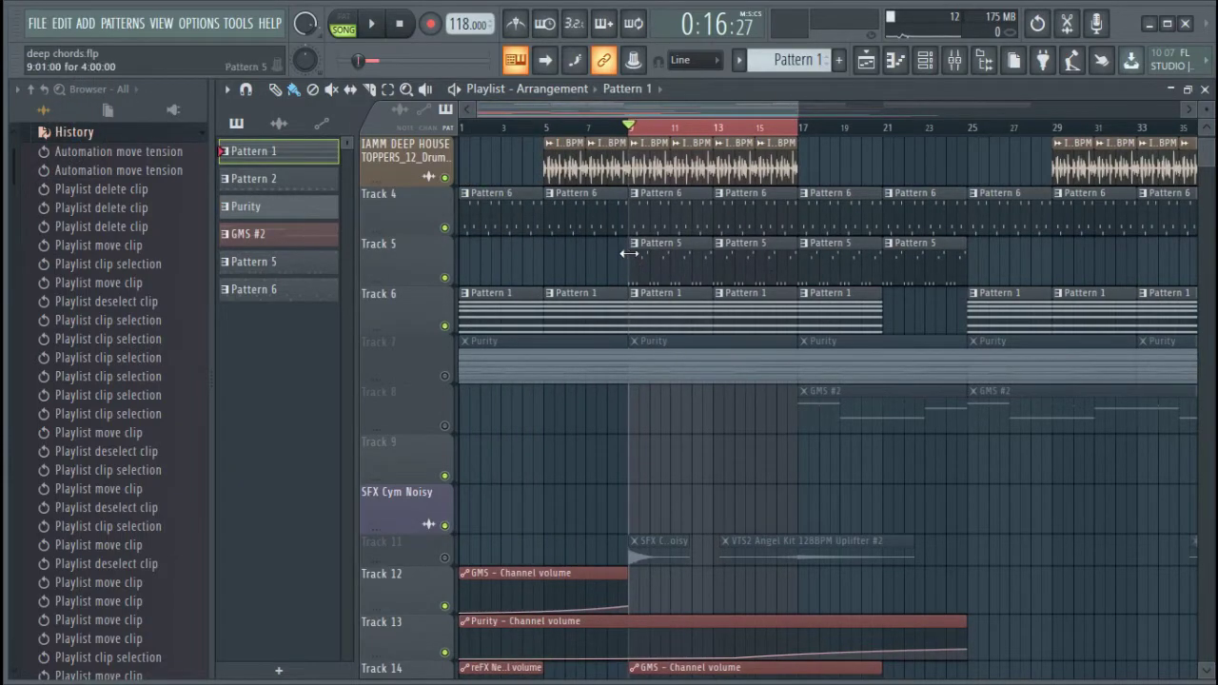
{"action": "key", "text": "XF86AudioLowerVolume"}
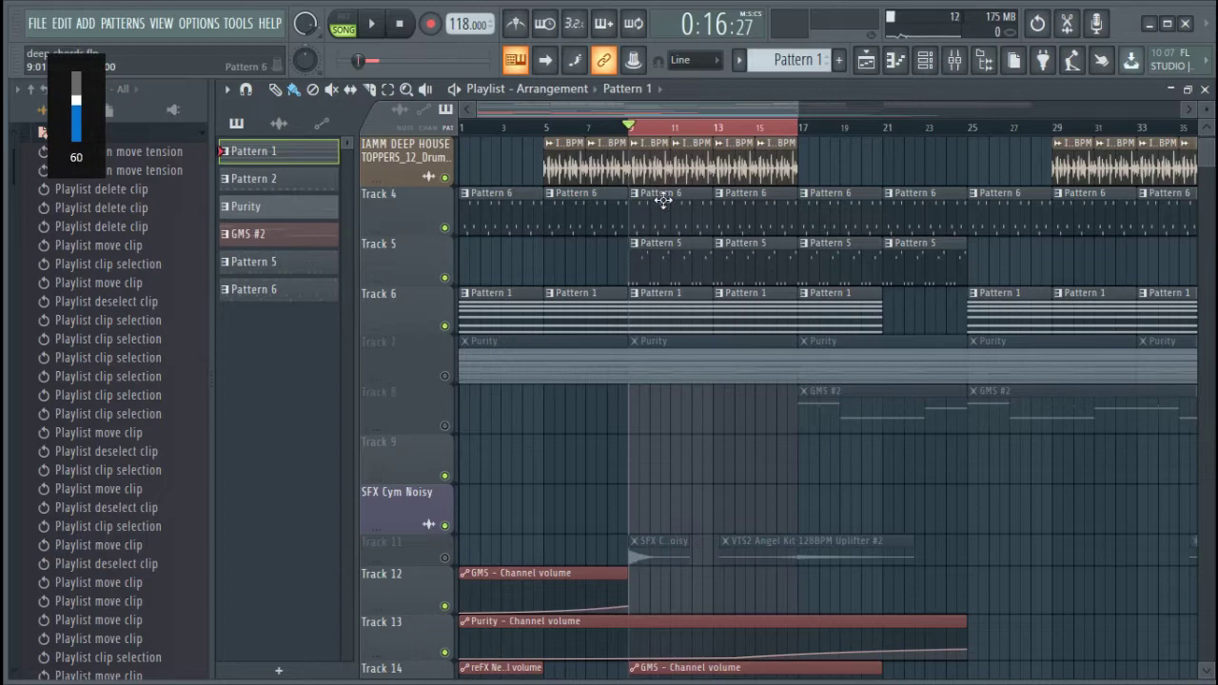
Step: Play the arrangement from bar 9 and inspect Pattern 2's drum steps in the channel rack, returning to the playlist
{"action": "scroll", "coordinate": [702, 207], "scroll_direction": "up", "scroll_amount": 2}
{"action": "scroll", "coordinate": [636, 132], "scroll_direction": "up", "scroll_amount": 2}
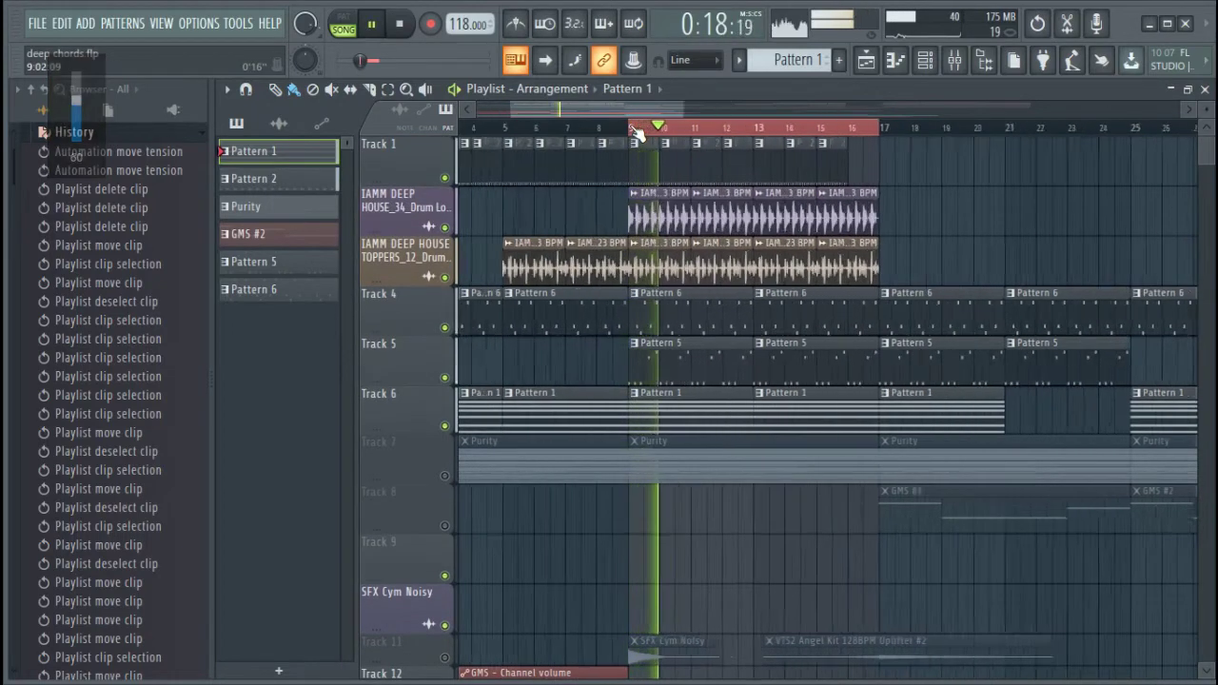
{"action": "scroll", "coordinate": [636, 132], "scroll_direction": "up", "scroll_amount": 2}
{"action": "left_click", "coordinate": [672, 155]}
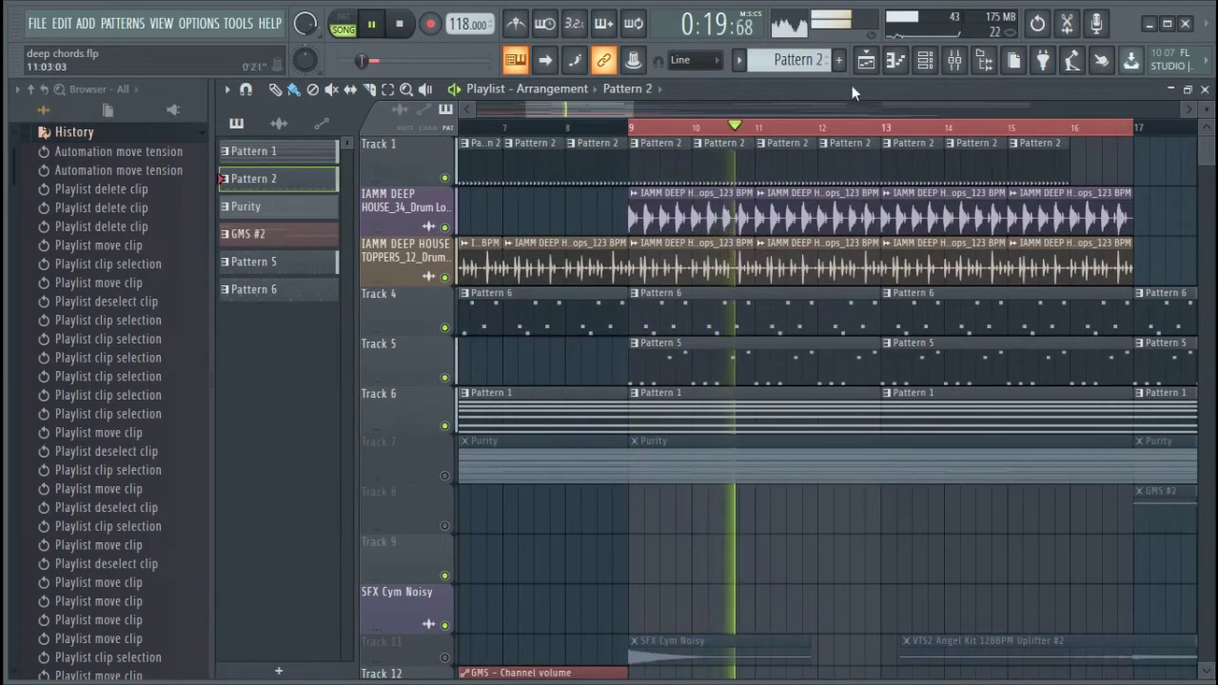
{"action": "left_click", "coordinate": [925, 62]}
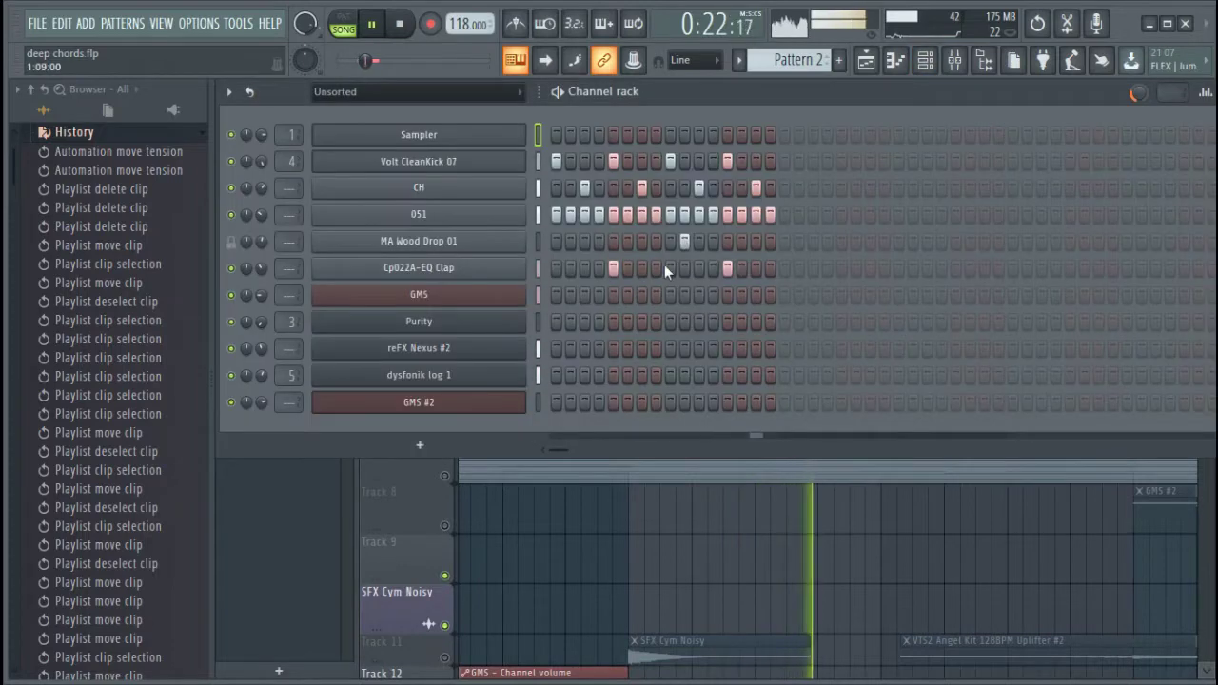
{"action": "right_click", "coordinate": [763, 520]}
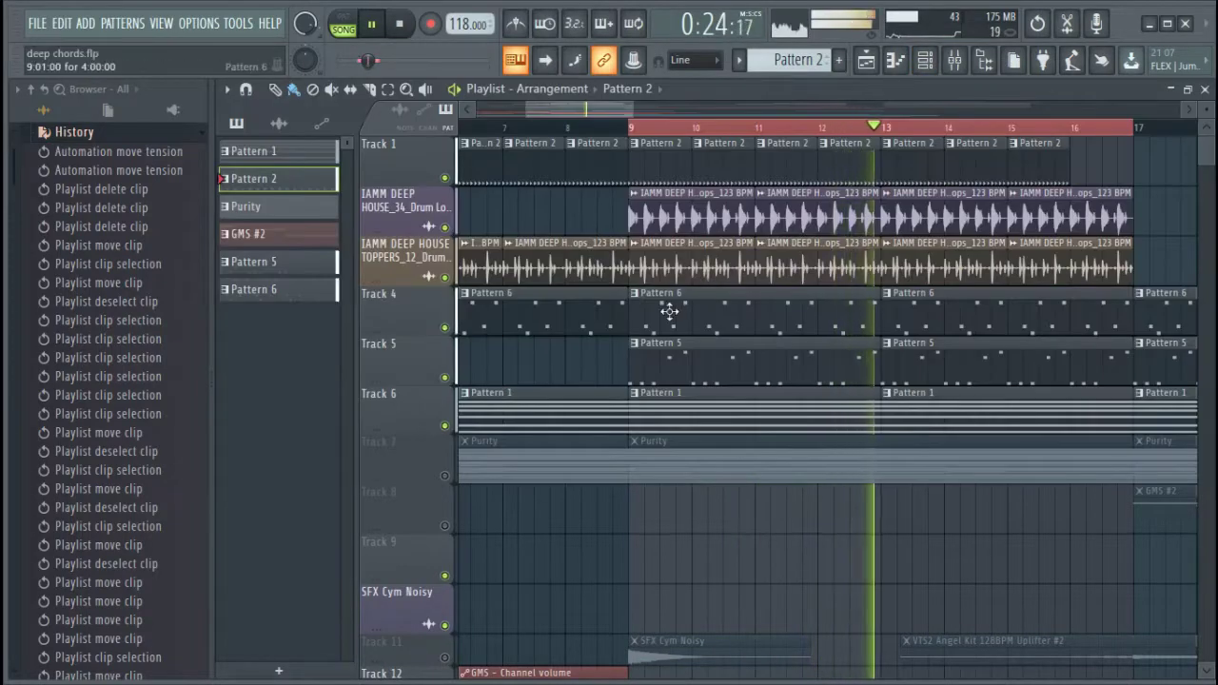
Step: Stop playback and inspect the dysfonik log 1 notes of Pattern 5 up close in the piano roll, returning to the playlist
{"action": "left_click", "coordinate": [664, 354]}
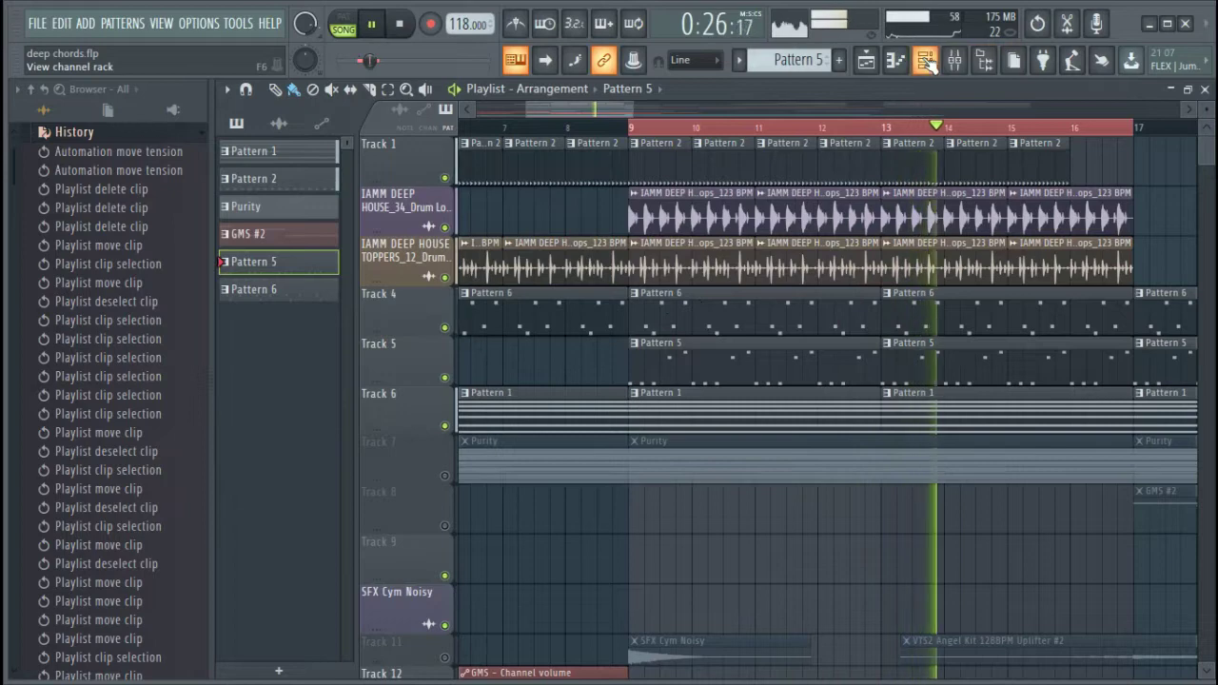
{"action": "left_click", "coordinate": [928, 61]}
{"action": "key", "text": "space"}
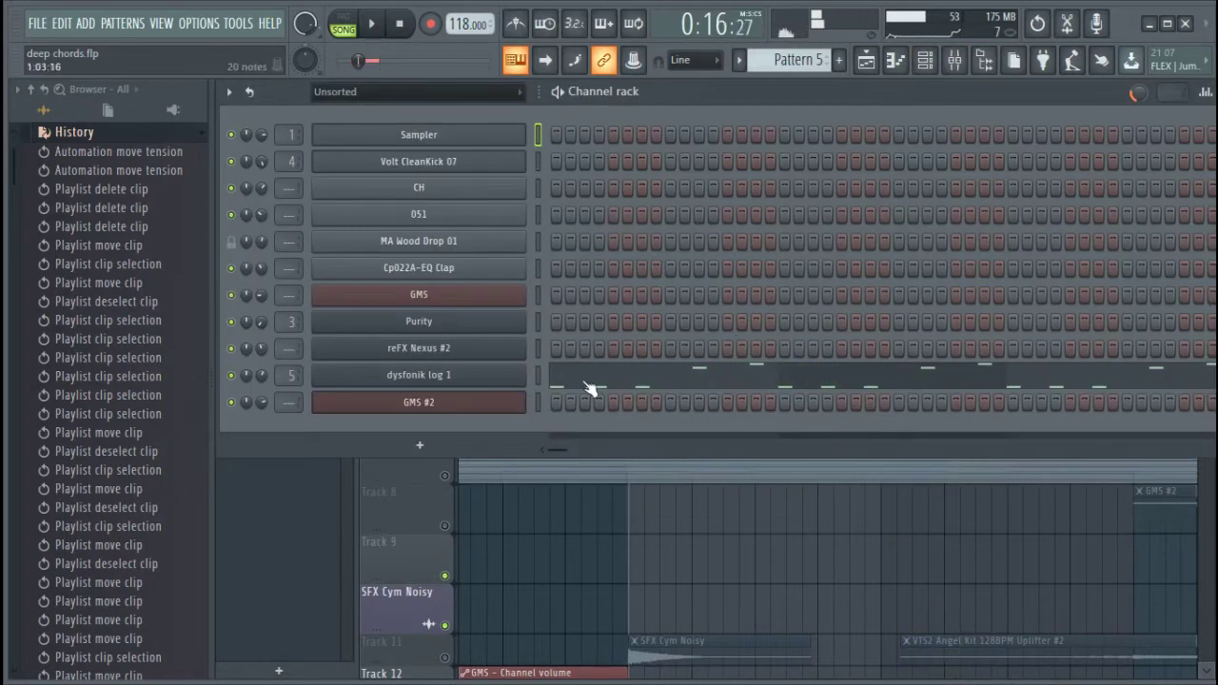
{"action": "left_click", "coordinate": [586, 384]}
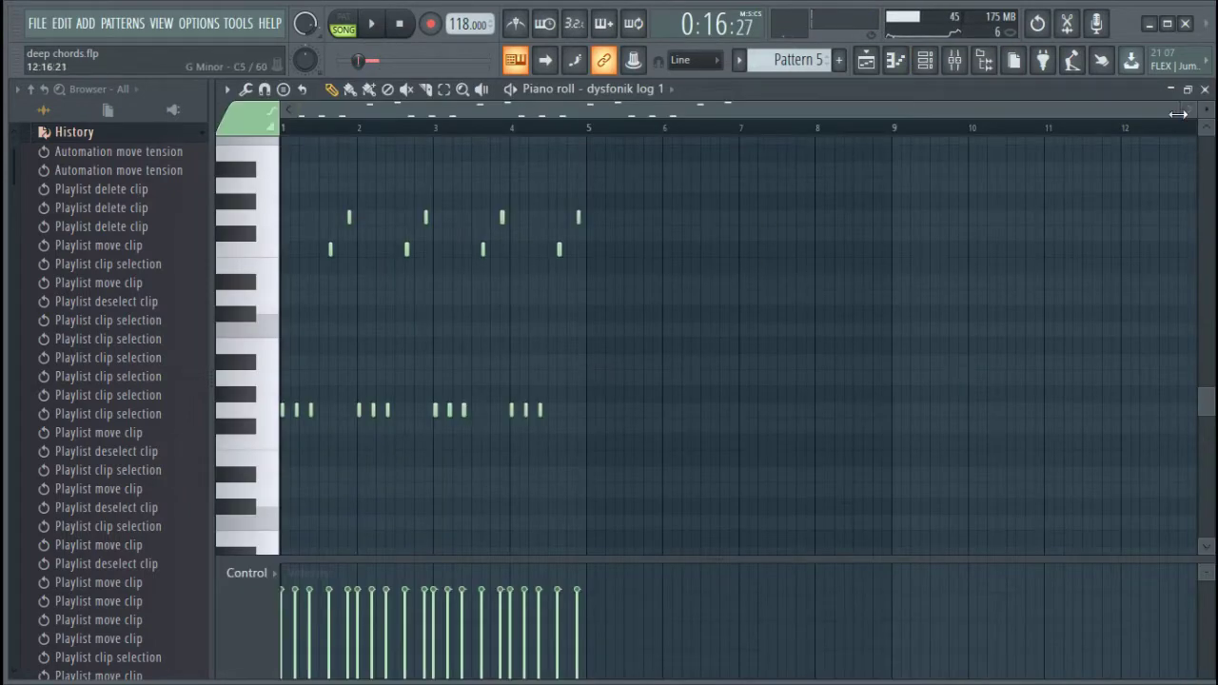
{"action": "left_click_drag", "start_coordinate": [1178, 114], "coordinate": [676, 114]}
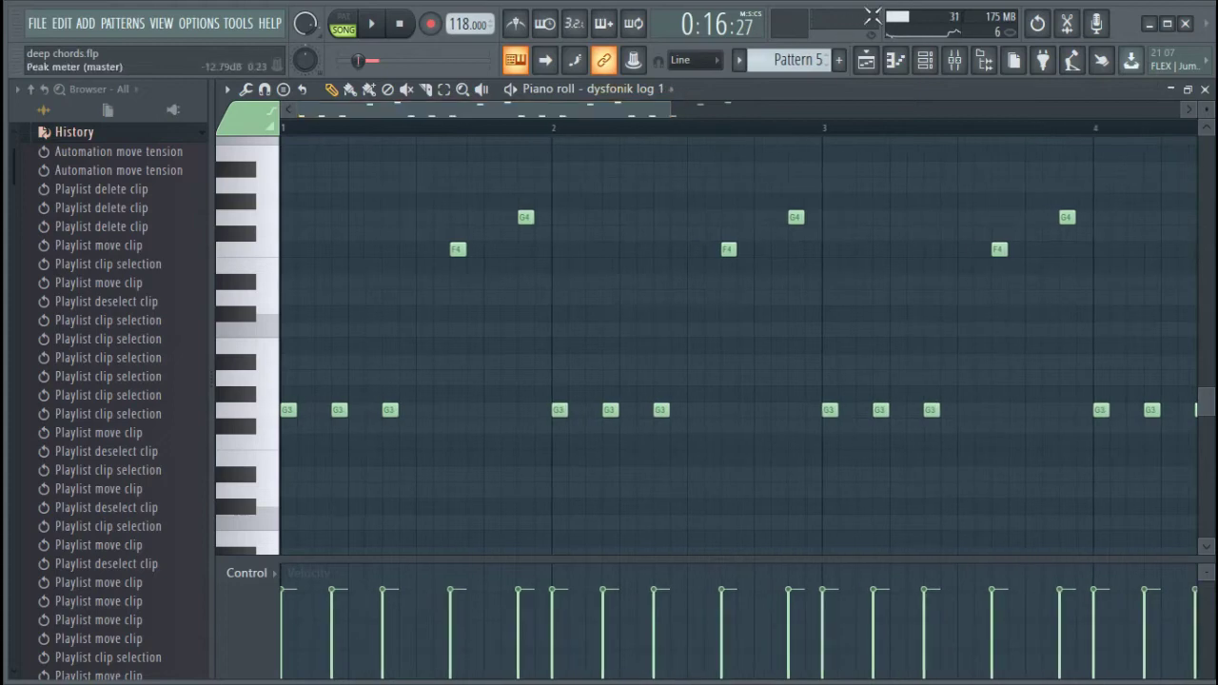
{"action": "left_click", "coordinate": [866, 60]}
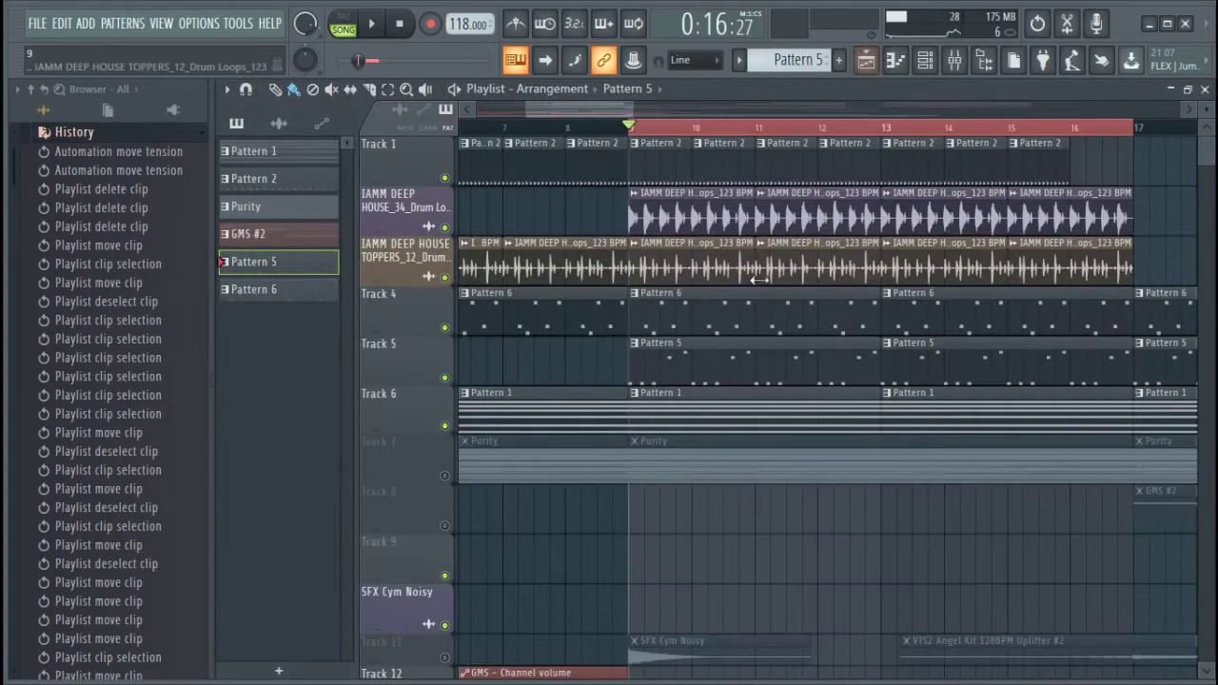
Step: Inspect the GMS chord notes of Pattern 1 in the piano roll and return to the playlist
{"action": "left_click", "coordinate": [787, 408]}
{"action": "left_click", "coordinate": [925, 61]}
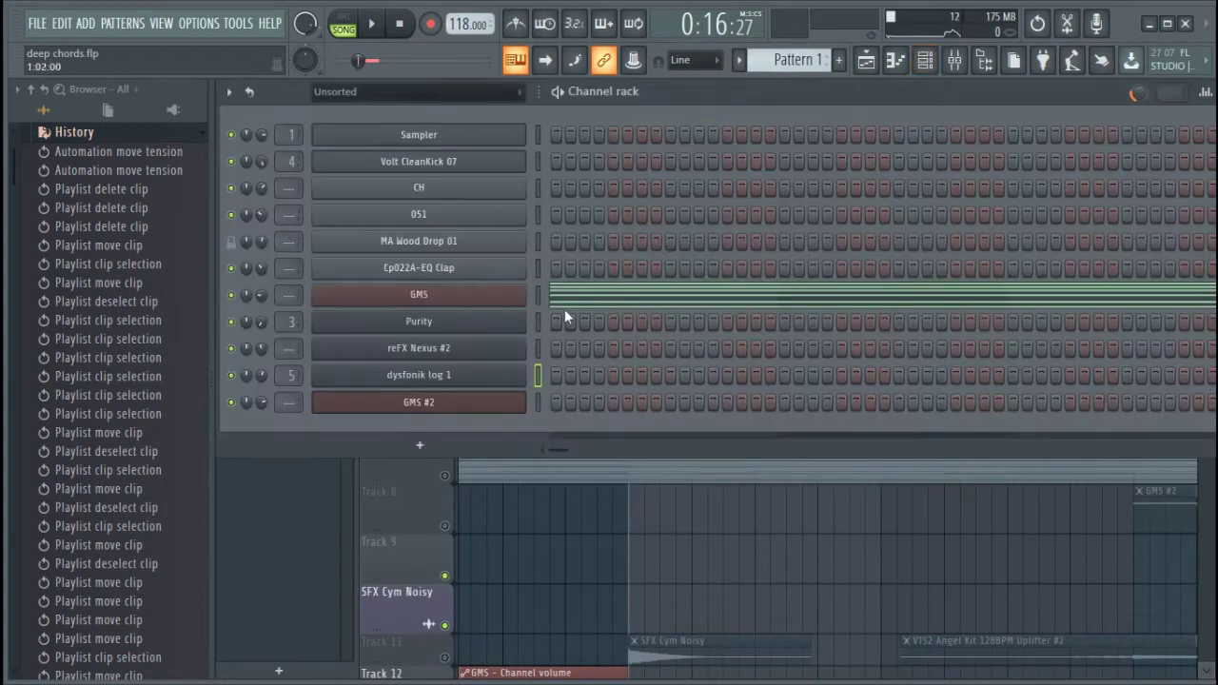
{"action": "left_click", "coordinate": [569, 303]}
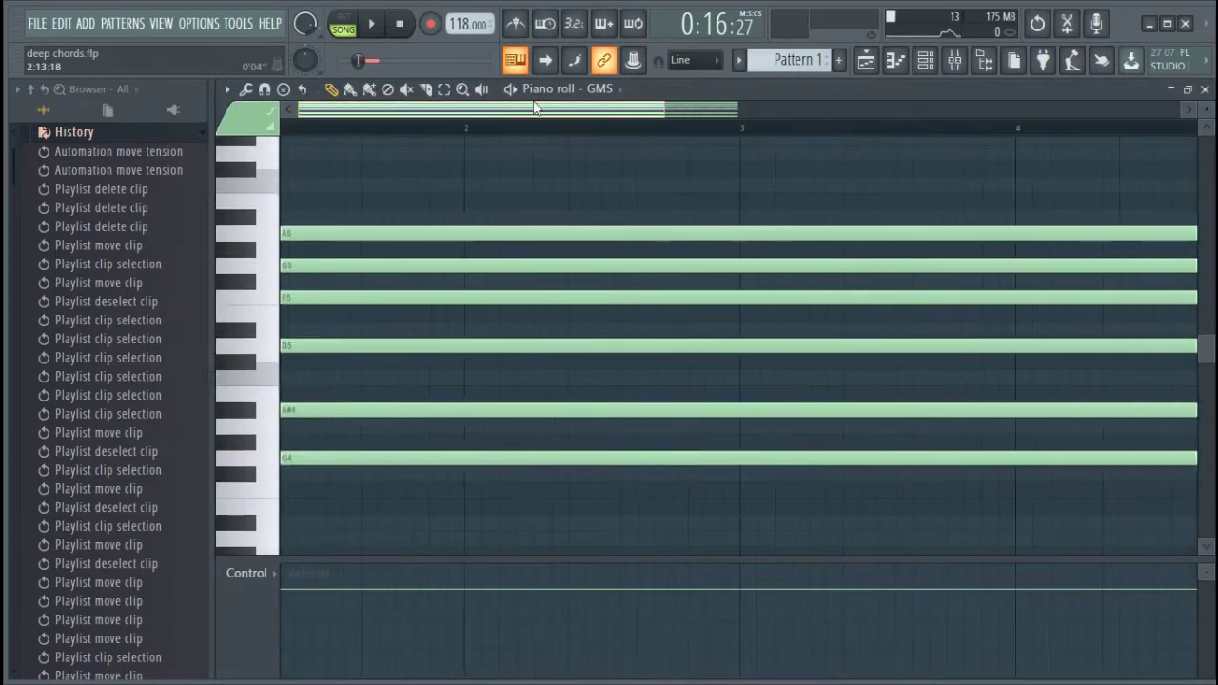
{"action": "left_click", "coordinate": [866, 59]}
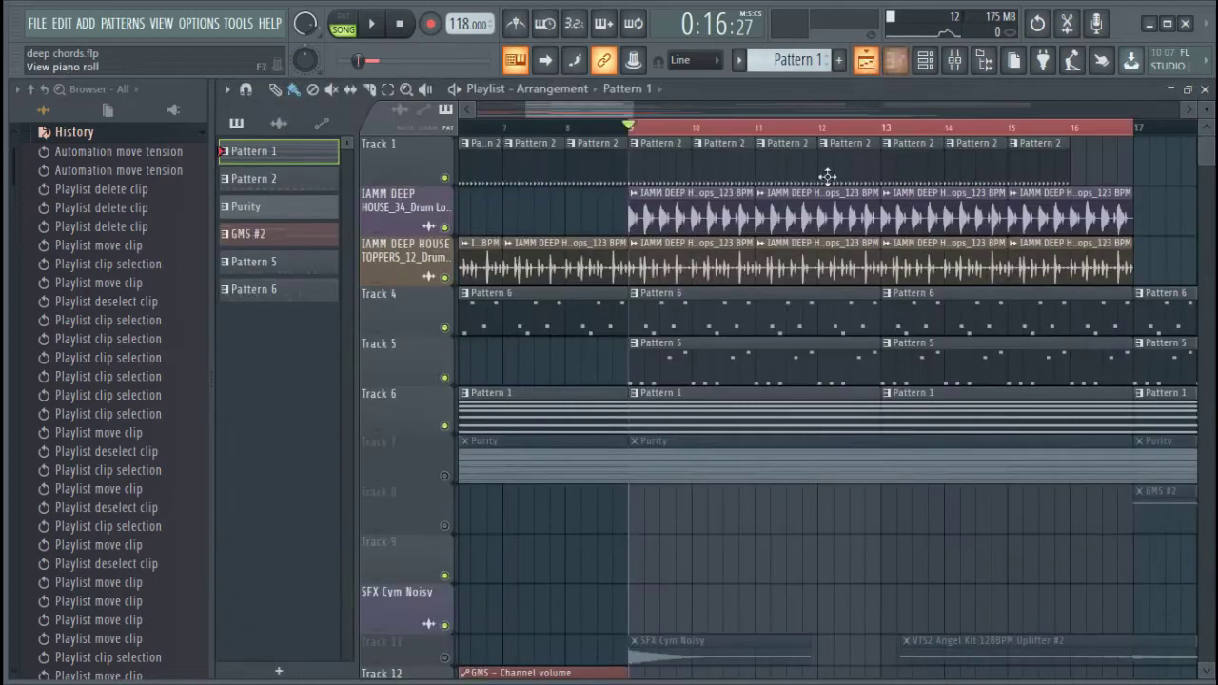
Step: Select Pattern 6 from its Track 4 clip and open its reFX Nexus #2 notes in the piano roll
{"action": "left_click", "coordinate": [746, 315]}
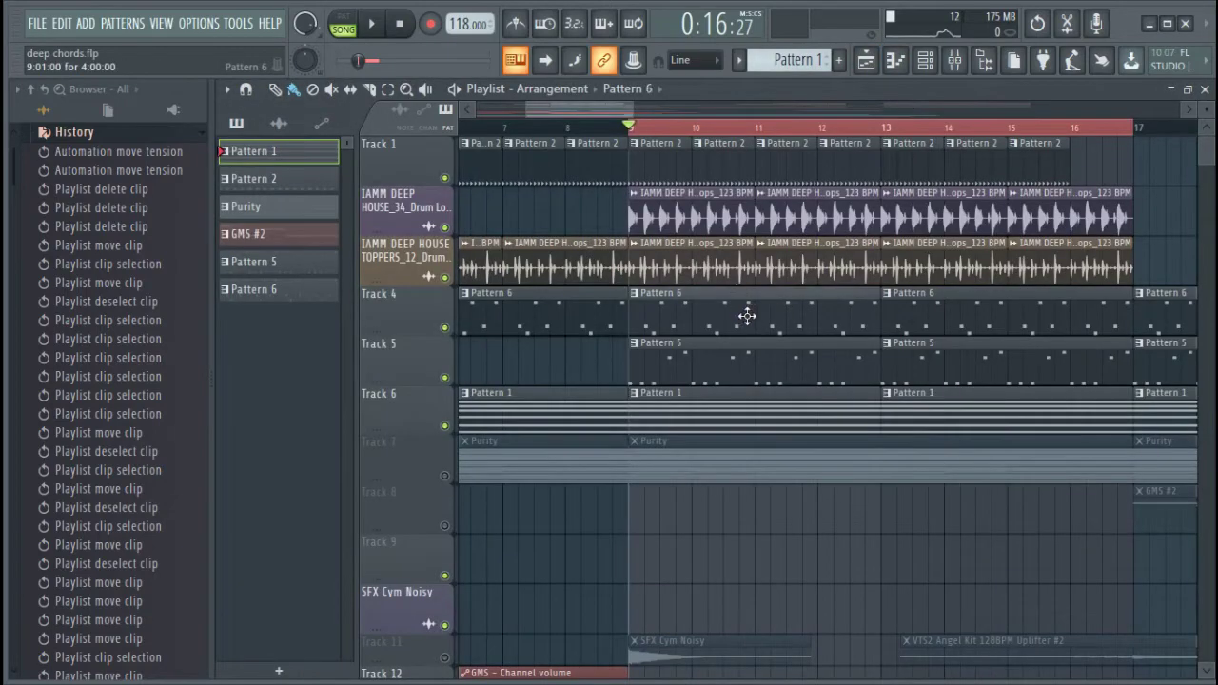
{"action": "left_click", "coordinate": [925, 60]}
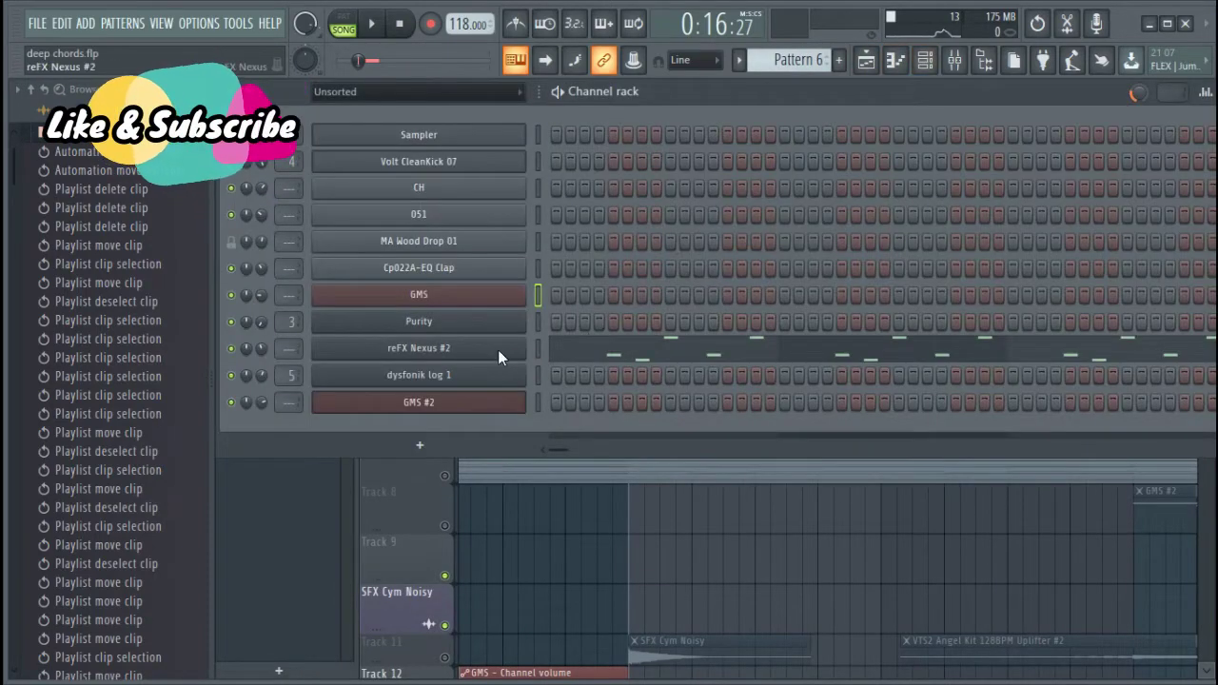
{"action": "left_click", "coordinate": [497, 349]}
{"action": "left_click", "coordinate": [1127, 353]}
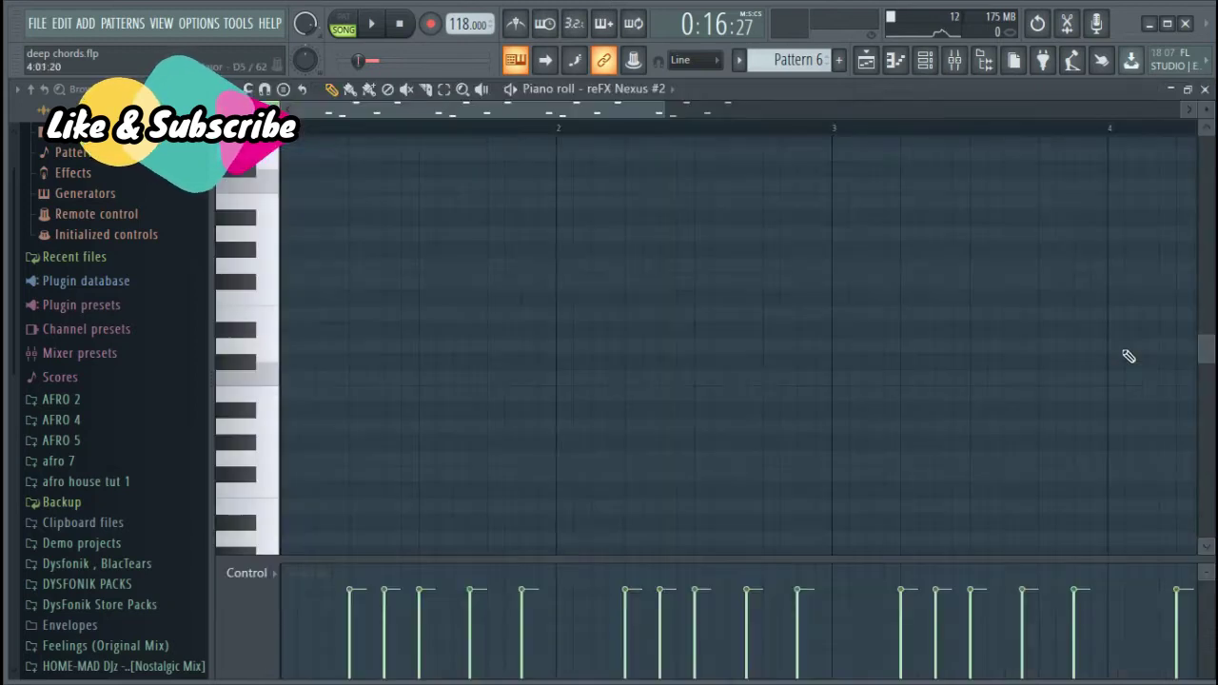
Step: Examine Pattern 6's reFX Nexus #2 notes, return to the playlist and play the arrangement briefly from bar 9
{"action": "scroll", "coordinate": [897, 259], "scroll_direction": "up", "scroll_amount": 5}
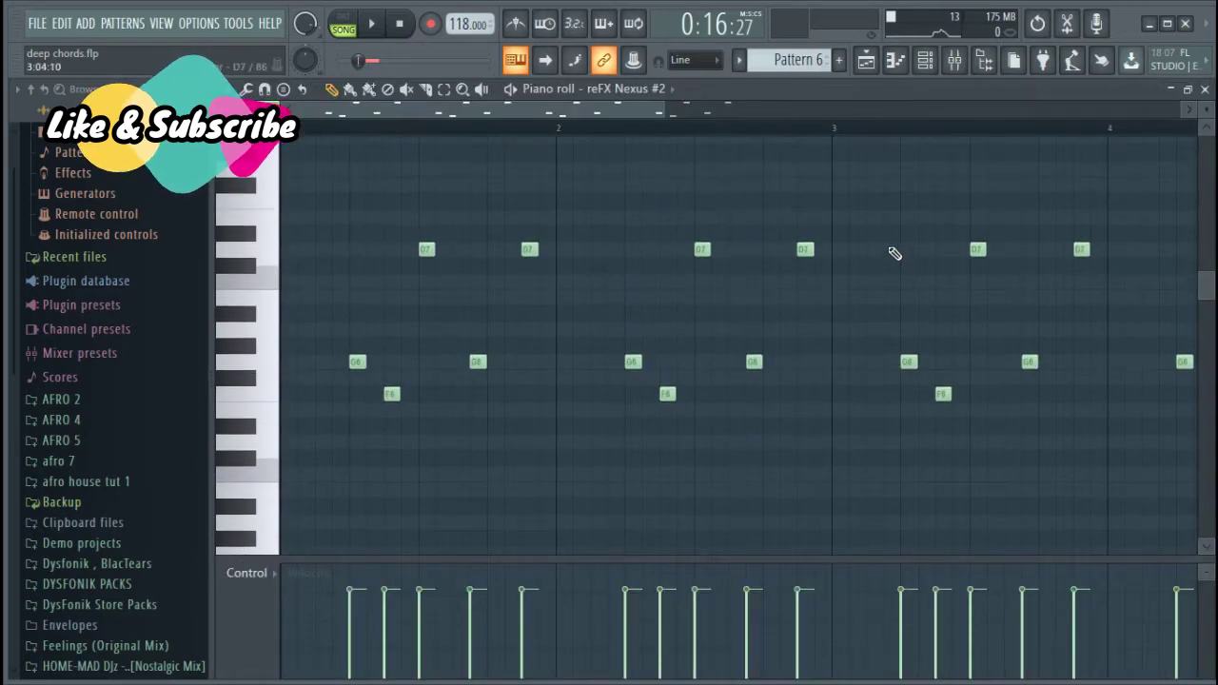
{"action": "left_click", "coordinate": [866, 60]}
{"action": "key", "text": "space"}
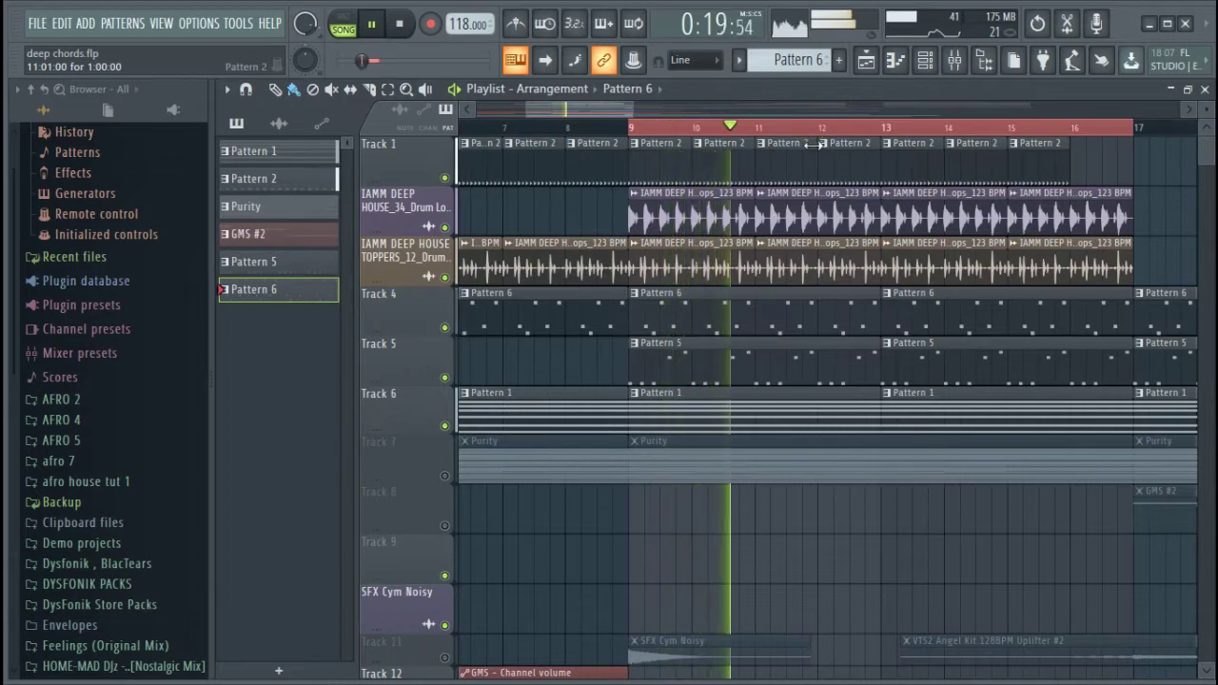
{"action": "key", "text": "space"}
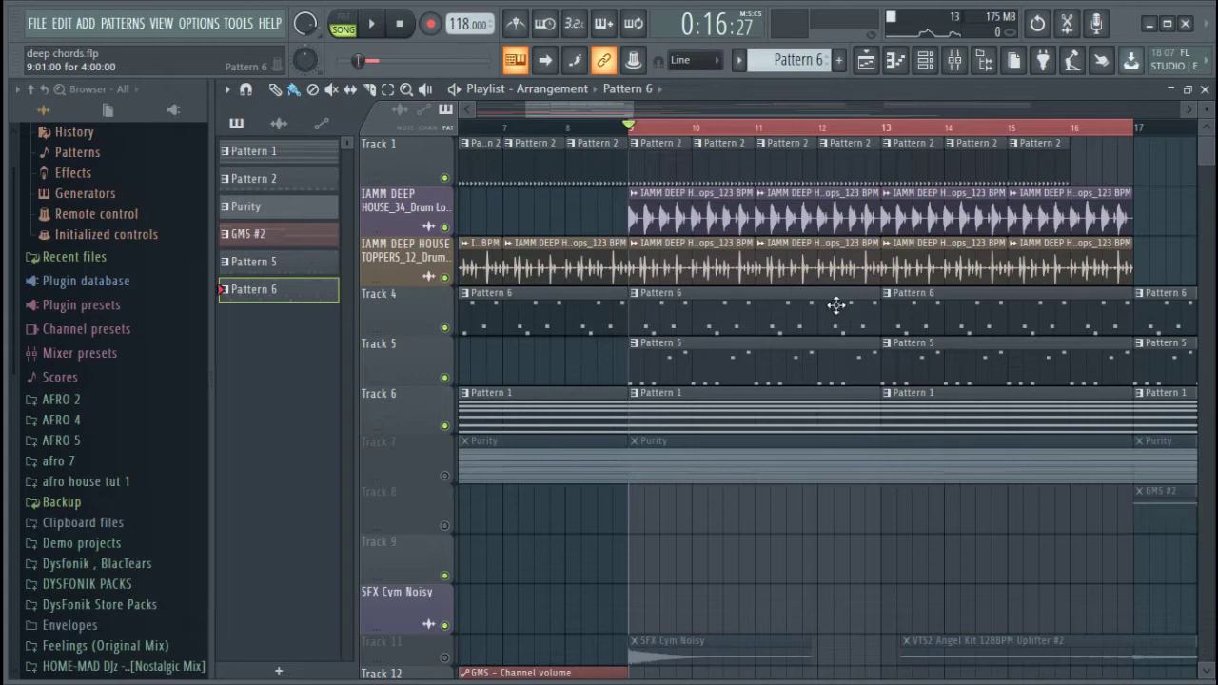
Step: Select Pattern 1 from its Track 6 clip and open its GMS chord notes in the piano roll
{"action": "scroll", "coordinate": [826, 139], "scroll_direction": "down", "scroll_amount": 3}
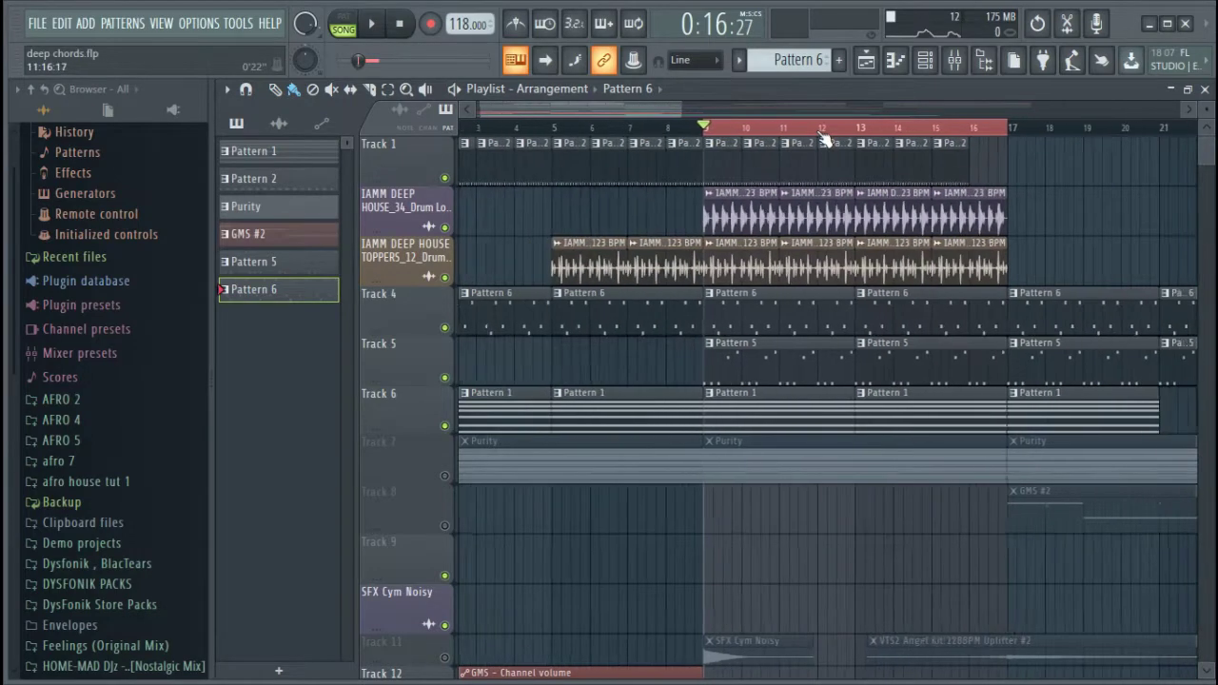
{"action": "scroll", "coordinate": [797, 364], "scroll_direction": "down", "scroll_amount": 2}
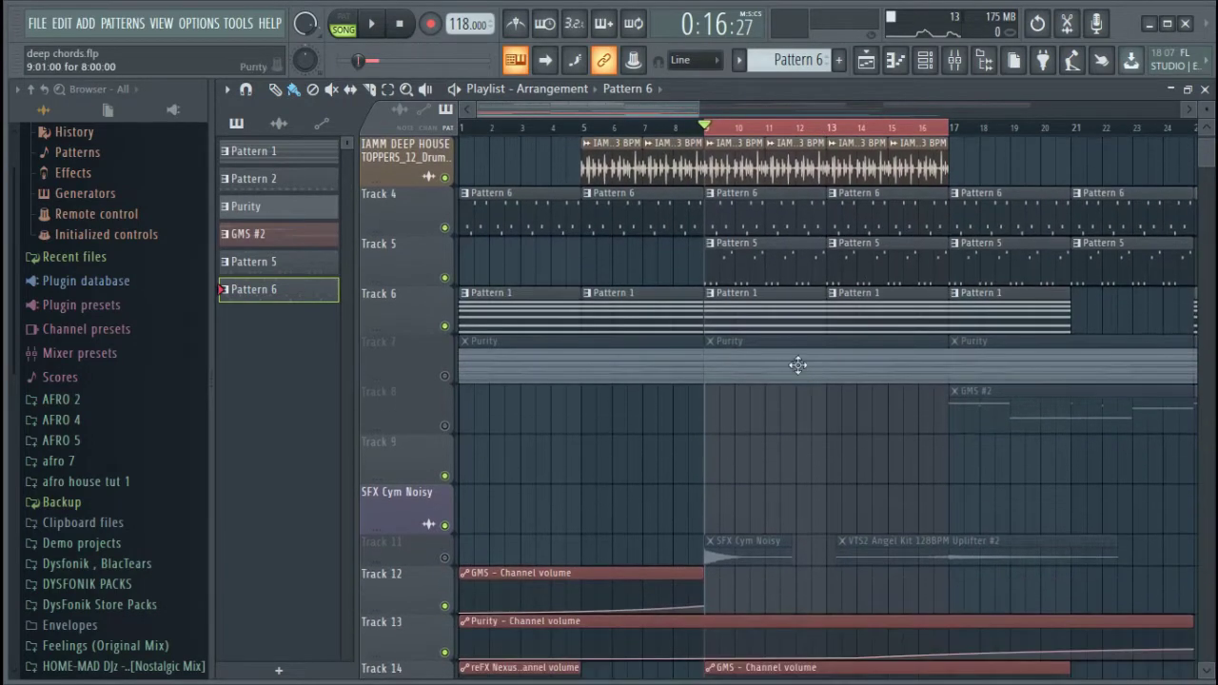
{"action": "left_click", "coordinate": [755, 314]}
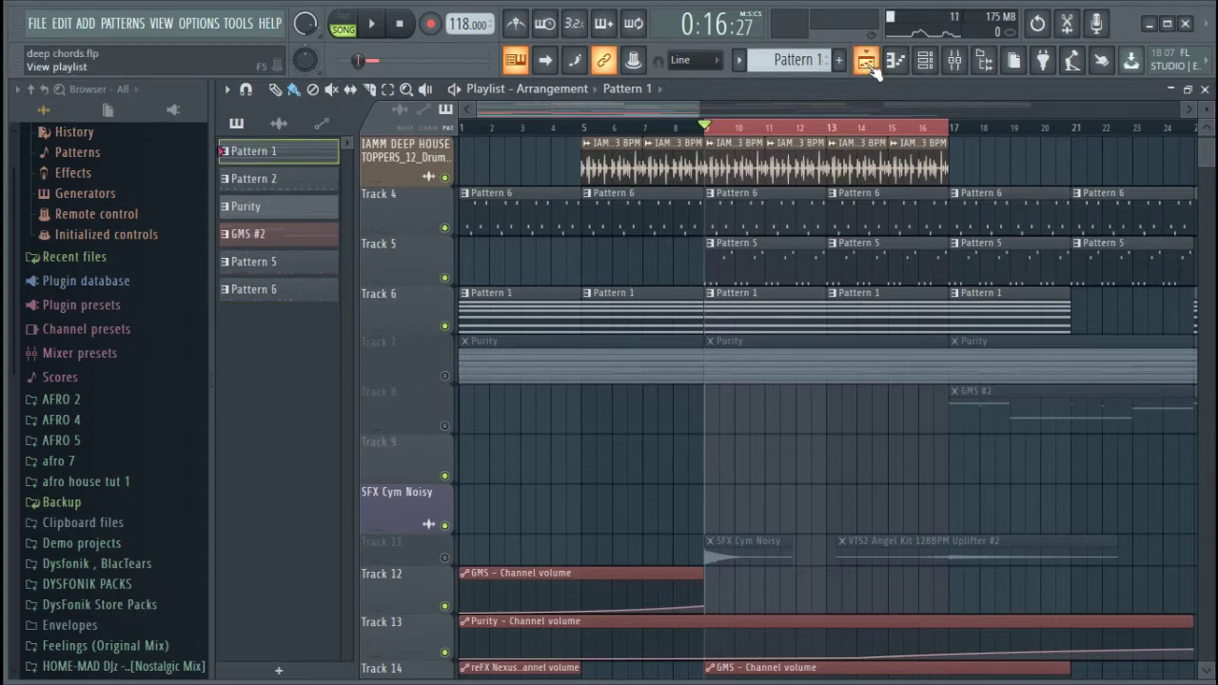
{"action": "left_click", "coordinate": [927, 65]}
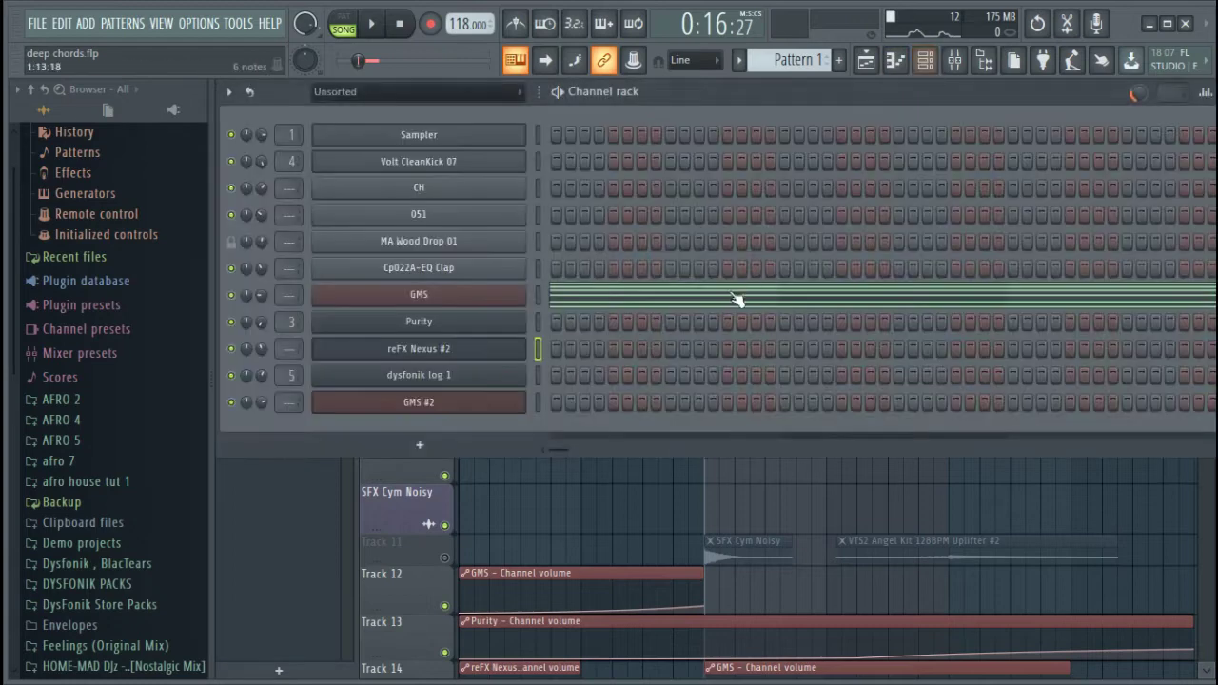
{"action": "left_click", "coordinate": [739, 300]}
{"action": "scroll", "coordinate": [595, 373], "scroll_direction": "down", "scroll_amount": 3}
{"action": "scroll", "coordinate": [581, 128], "scroll_direction": "down", "scroll_amount": 2}
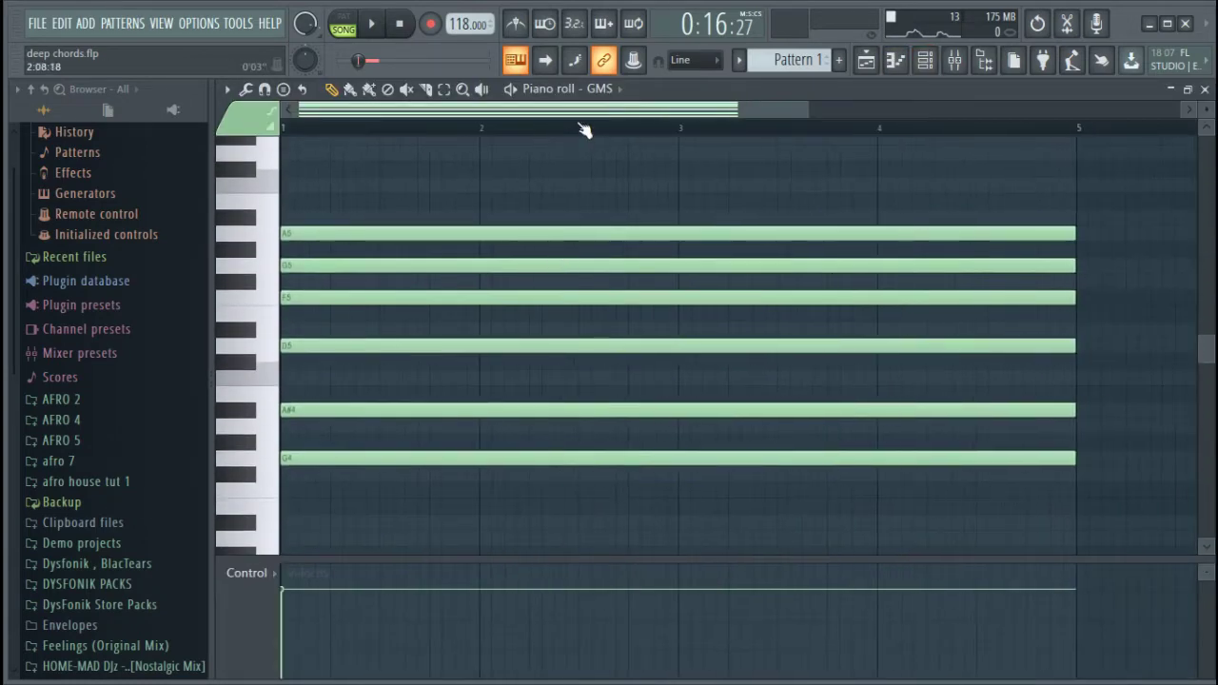
Step: Try a Minor 9th chord stamp rooted on G4 at bar 5 beside the GMS chord, and delete it
{"action": "left_click", "coordinate": [282, 89]}
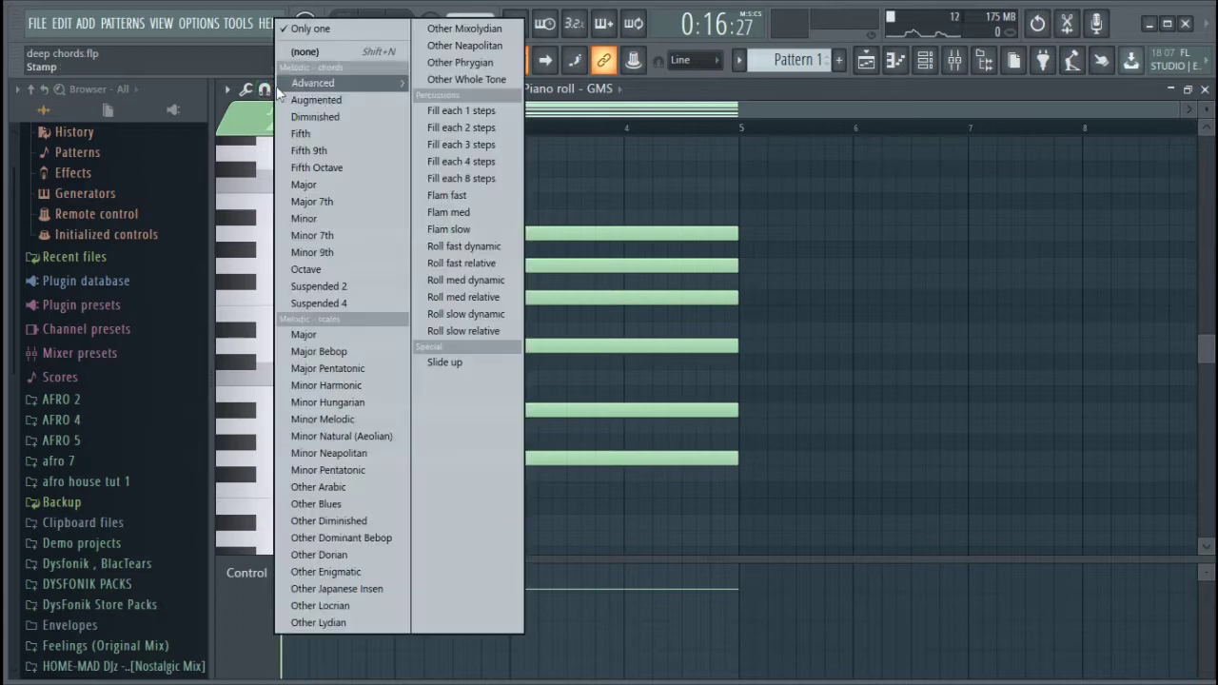
{"action": "left_click", "coordinate": [340, 253]}
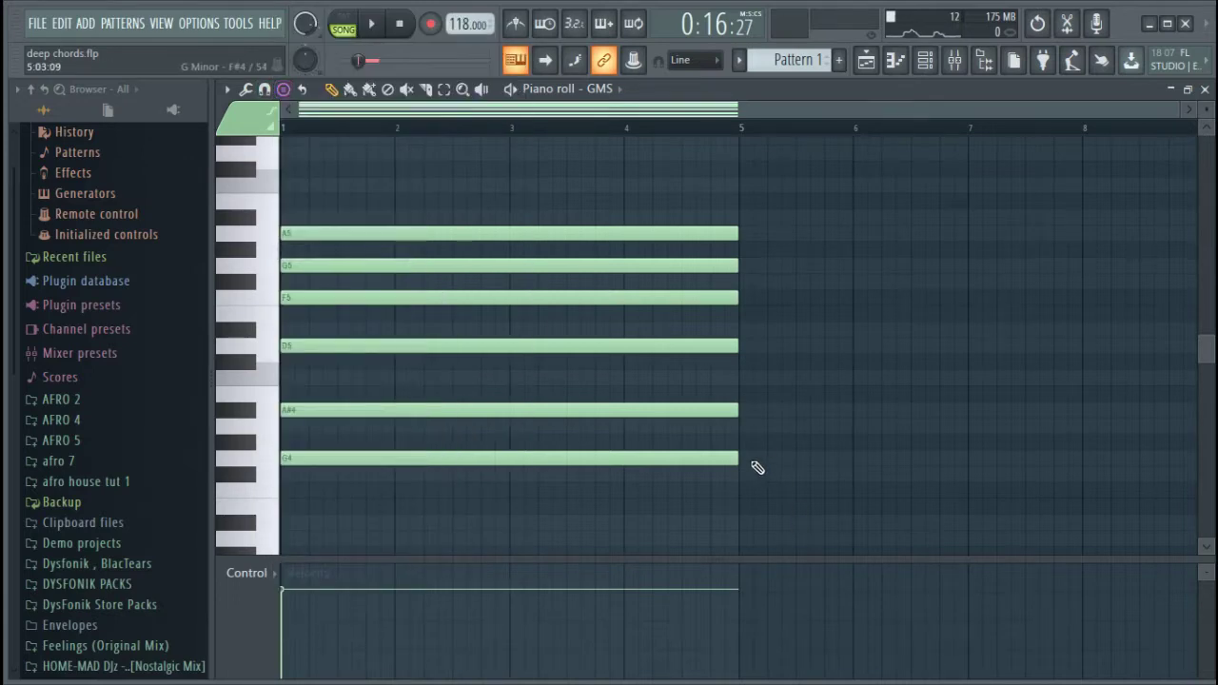
{"action": "left_click", "coordinate": [758, 457]}
{"action": "mouse_move", "coordinate": [766, 457]}
{"action": "left_mouse_down"}
{"action": "mouse_move", "coordinate": [752, 457]}
{"action": "mouse_move", "coordinate": [764, 457]}
{"action": "left_mouse_up"}
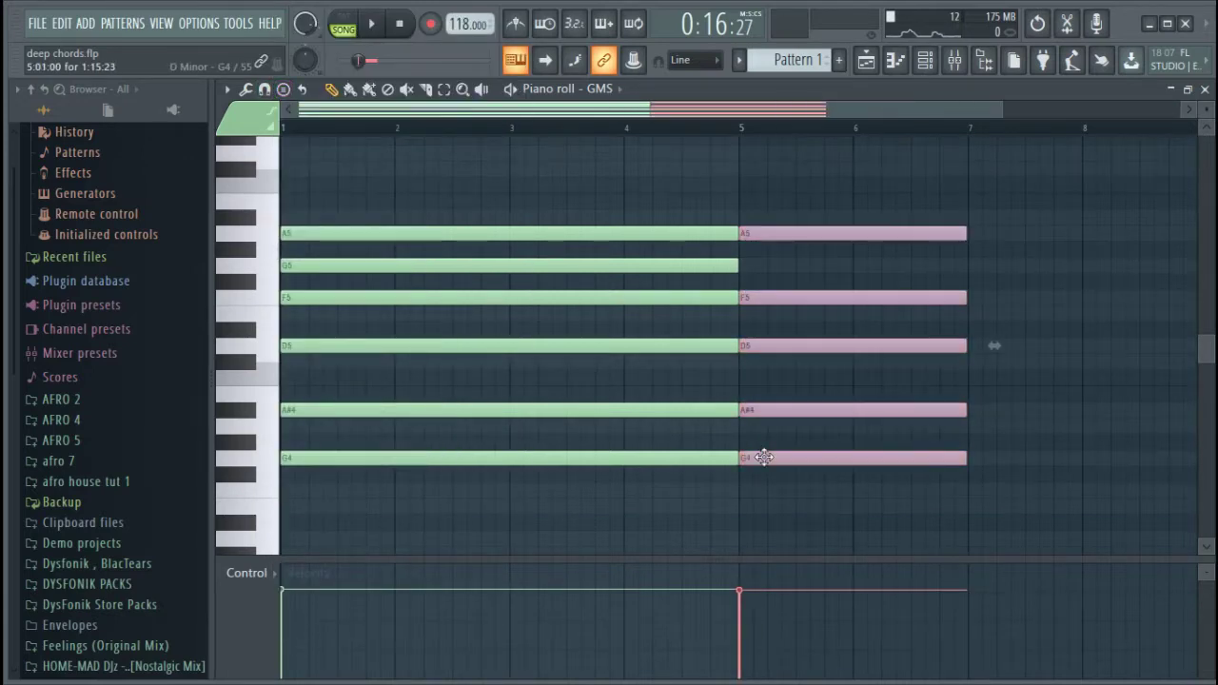
{"action": "right_click", "coordinate": [767, 462]}
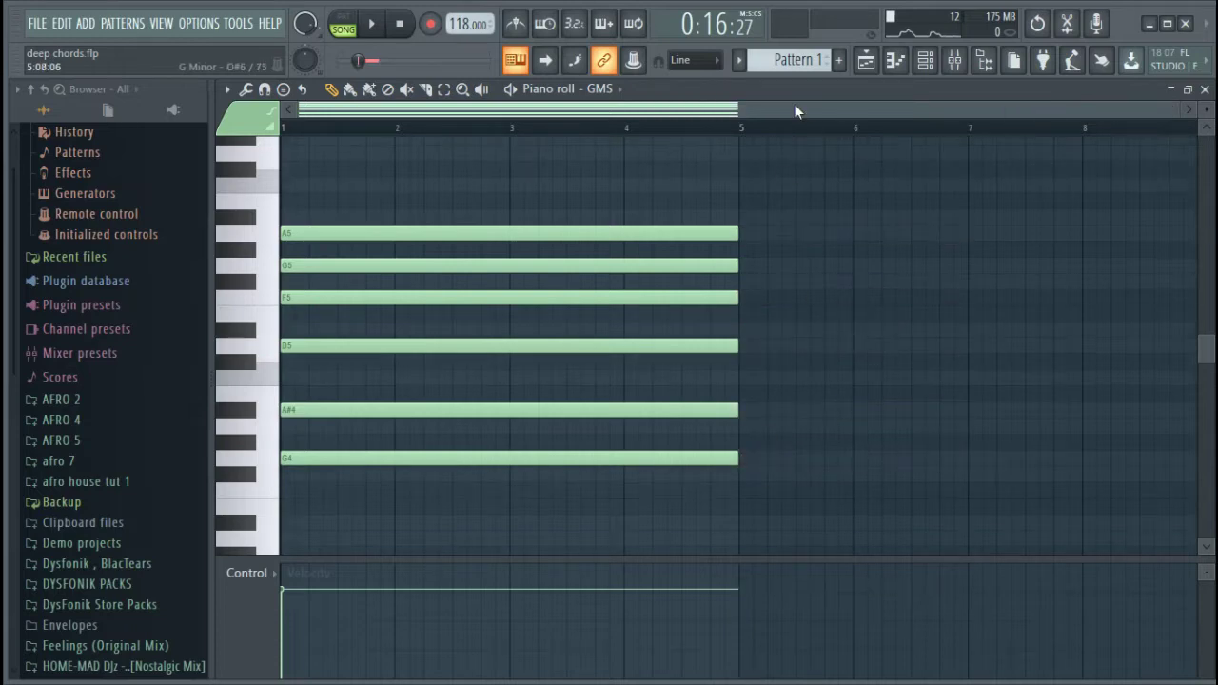
Step: Return to the playlist and examine how the clips are laid out across the whole arrangement
{"action": "left_click", "coordinate": [866, 60]}
{"action": "scroll", "coordinate": [788, 335], "scroll_direction": "up", "scroll_amount": 1}
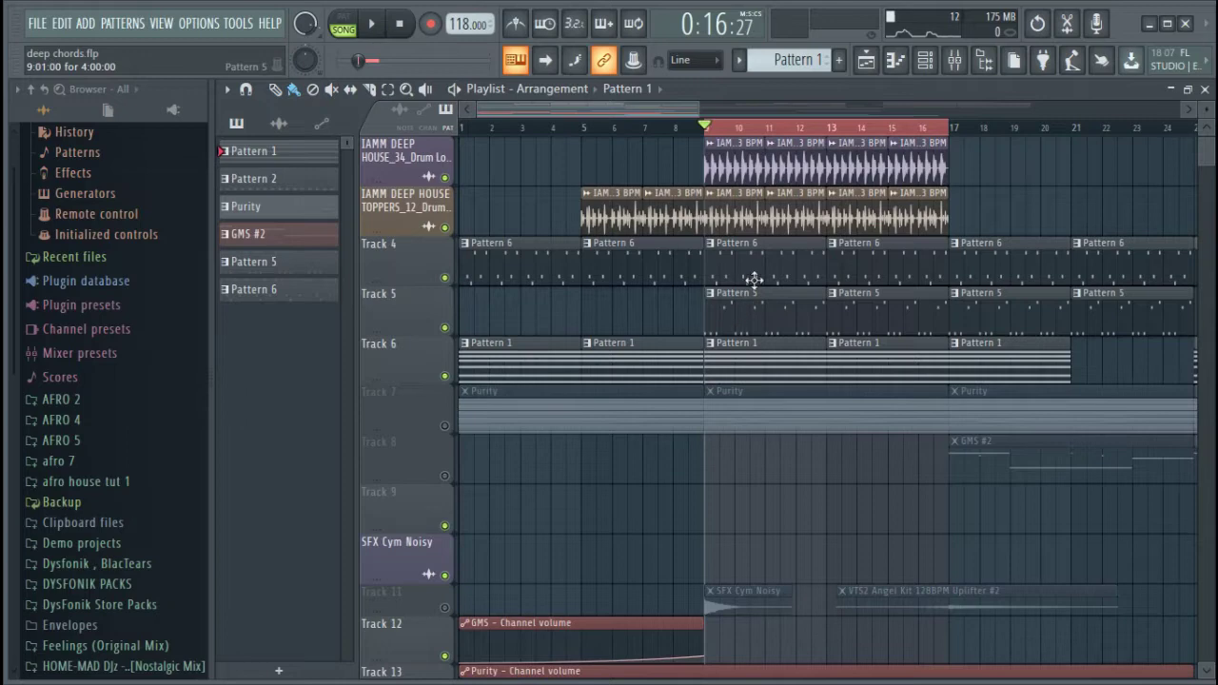
{"action": "scroll", "coordinate": [804, 131], "scroll_direction": "down", "scroll_amount": 6}
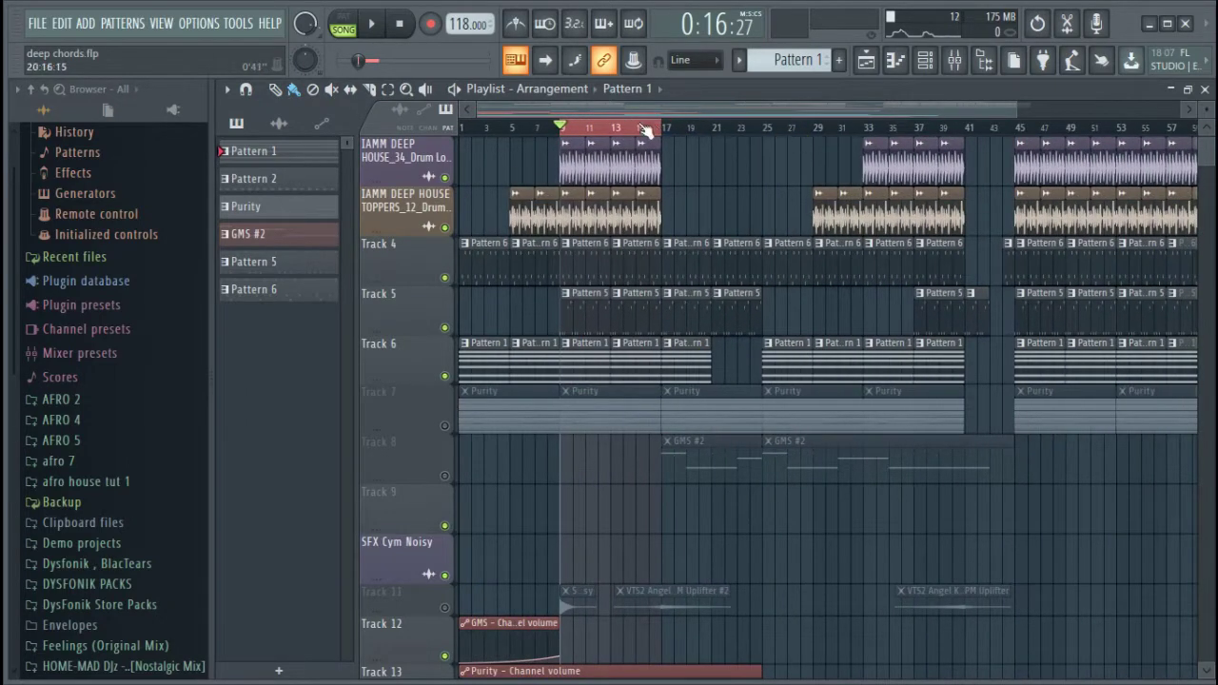
{"action": "scroll", "coordinate": [569, 134], "scroll_direction": "down", "scroll_amount": 2}
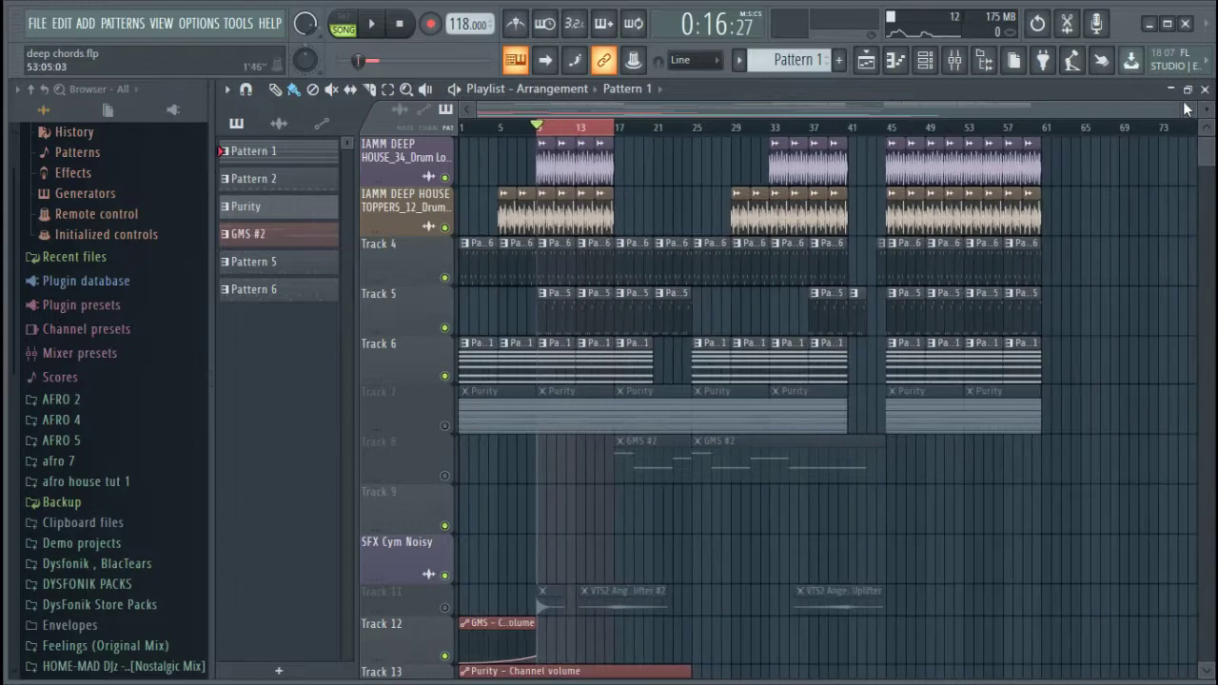
{"action": "left_click_drag", "start_coordinate": [1178, 110], "coordinate": [695, 113]}
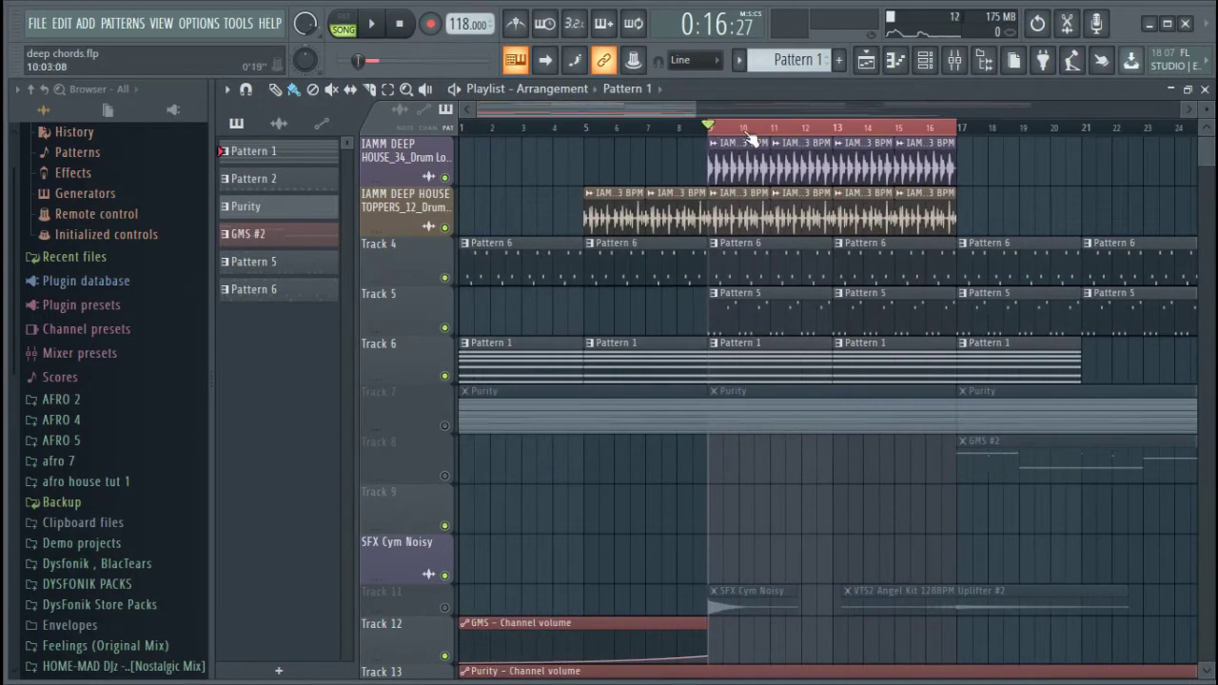
{"action": "scroll", "coordinate": [747, 134], "scroll_direction": "up", "scroll_amount": 2}
{"action": "scroll", "coordinate": [815, 353], "scroll_direction": "up", "scroll_amount": 1}
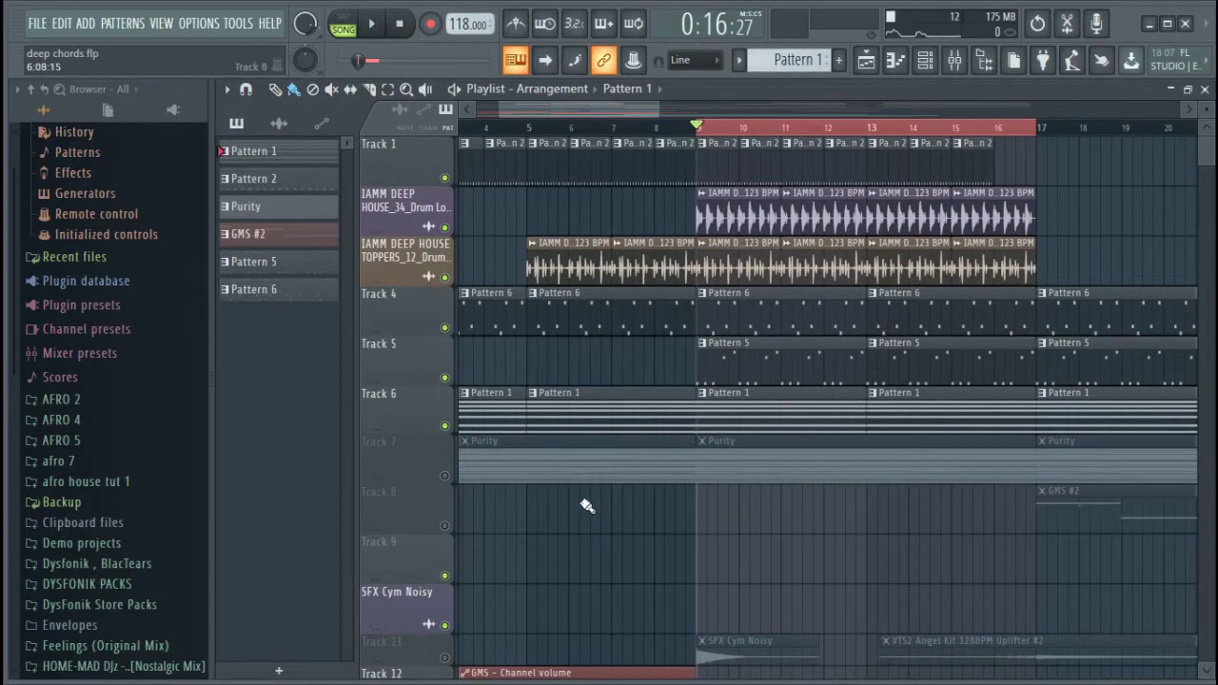
Step: Unmute Track 7 and show its Purity pattern in the channel rack
{"action": "left_click", "coordinate": [445, 476]}
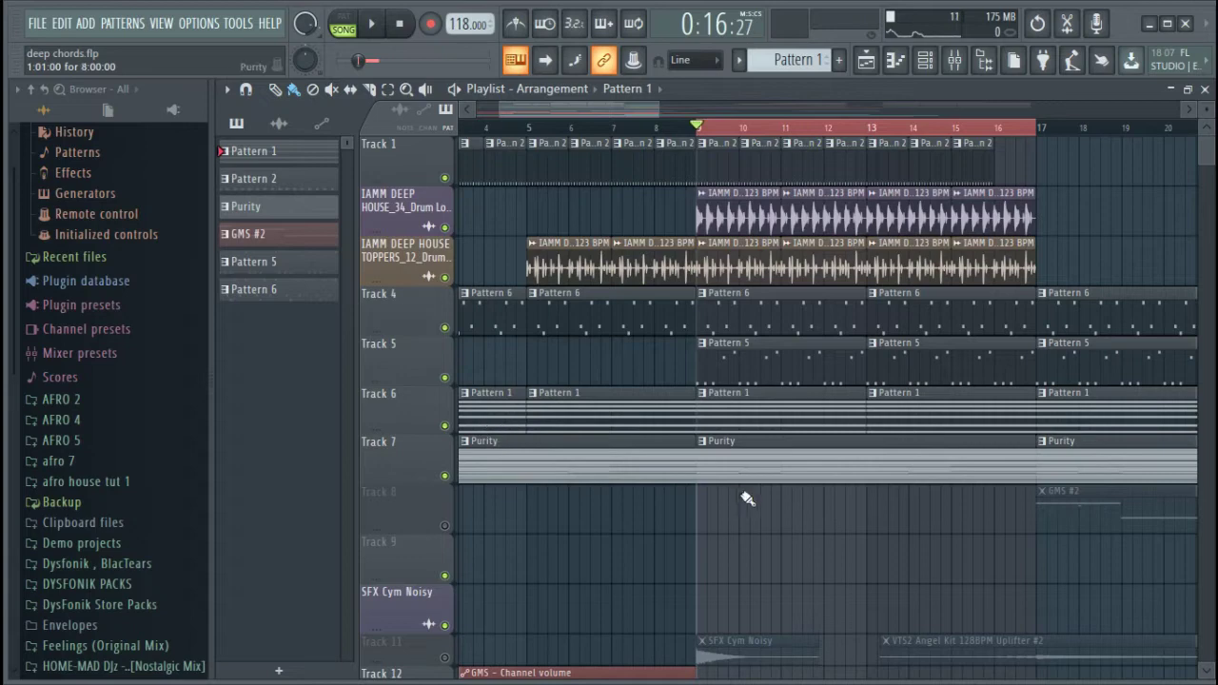
{"action": "left_click", "coordinate": [758, 462]}
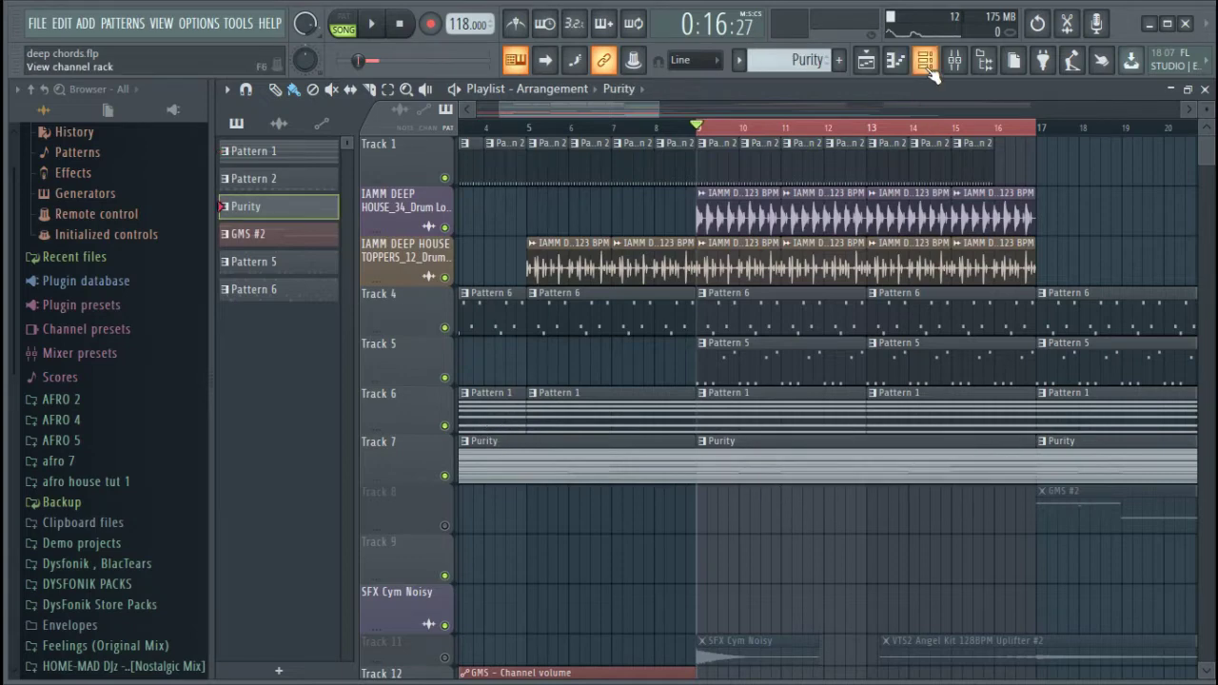
{"action": "left_click", "coordinate": [927, 66]}
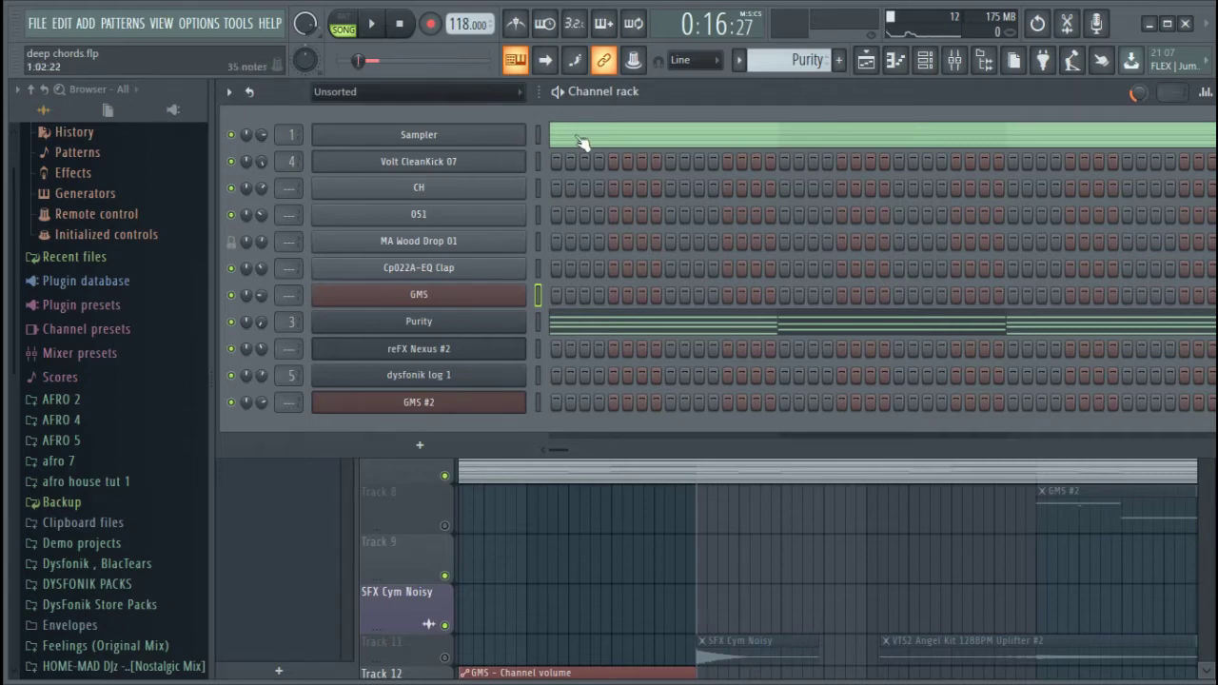
Step: Clone the Sampler channel and cut the original Sampler's notes from the Purity pattern
{"action": "right_click", "coordinate": [505, 137]}
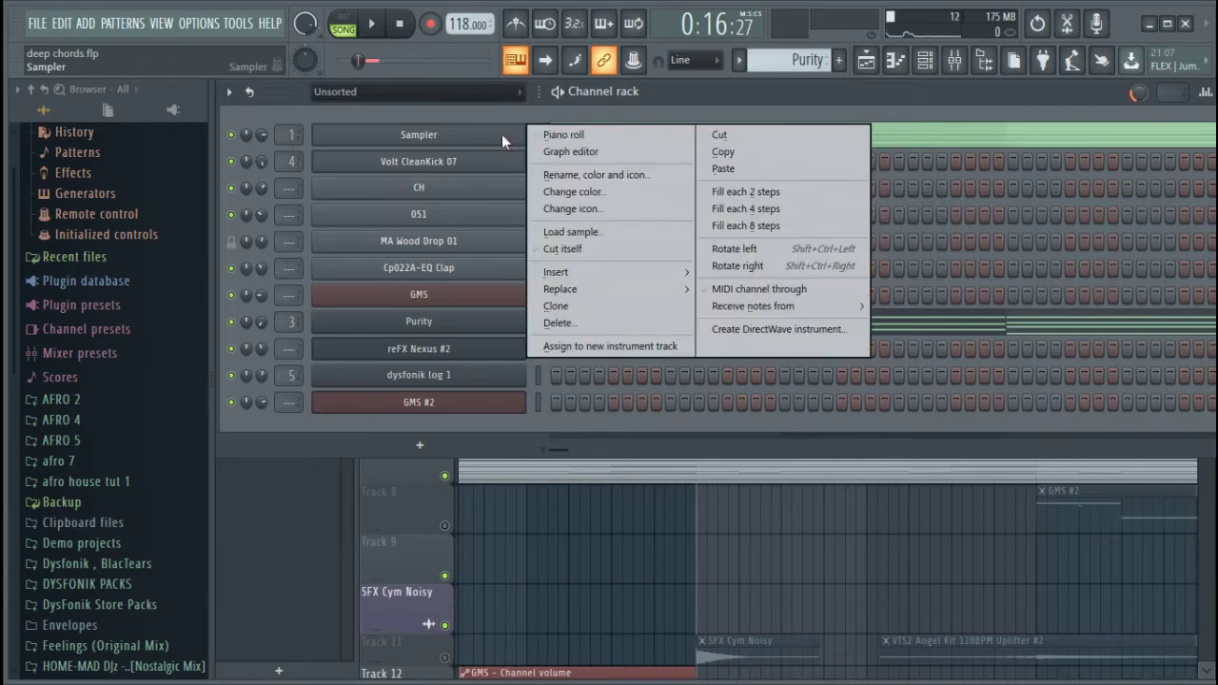
{"action": "left_click", "coordinate": [620, 313]}
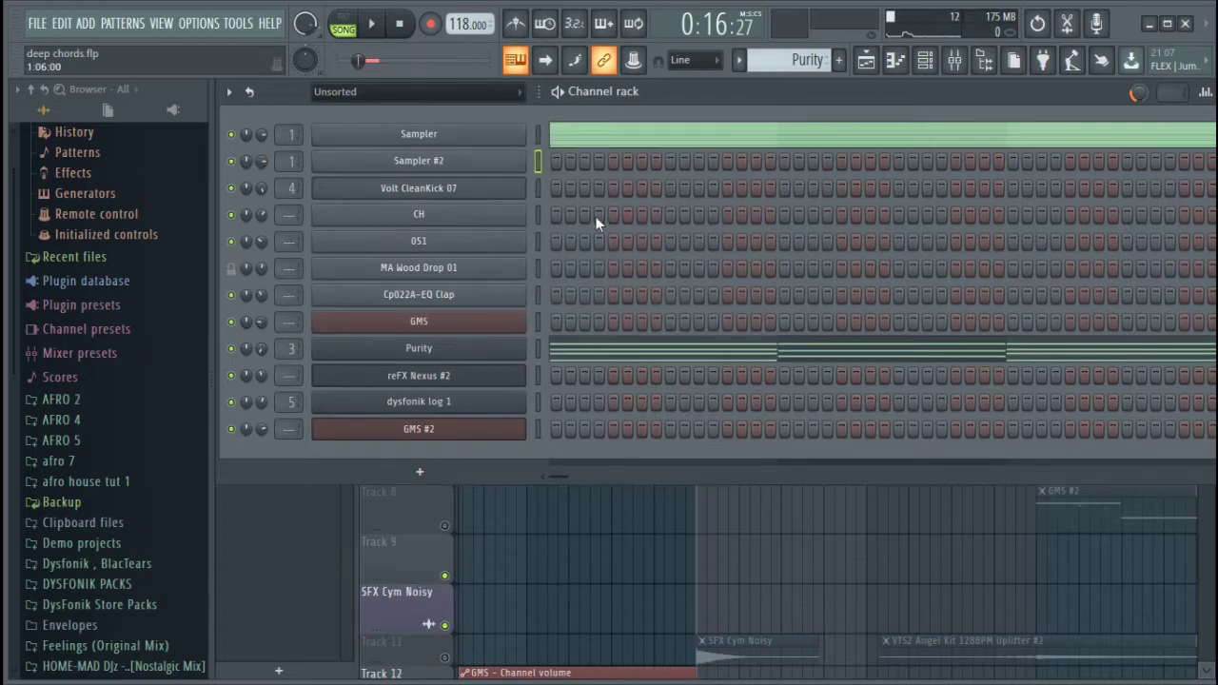
{"action": "right_click", "coordinate": [533, 141]}
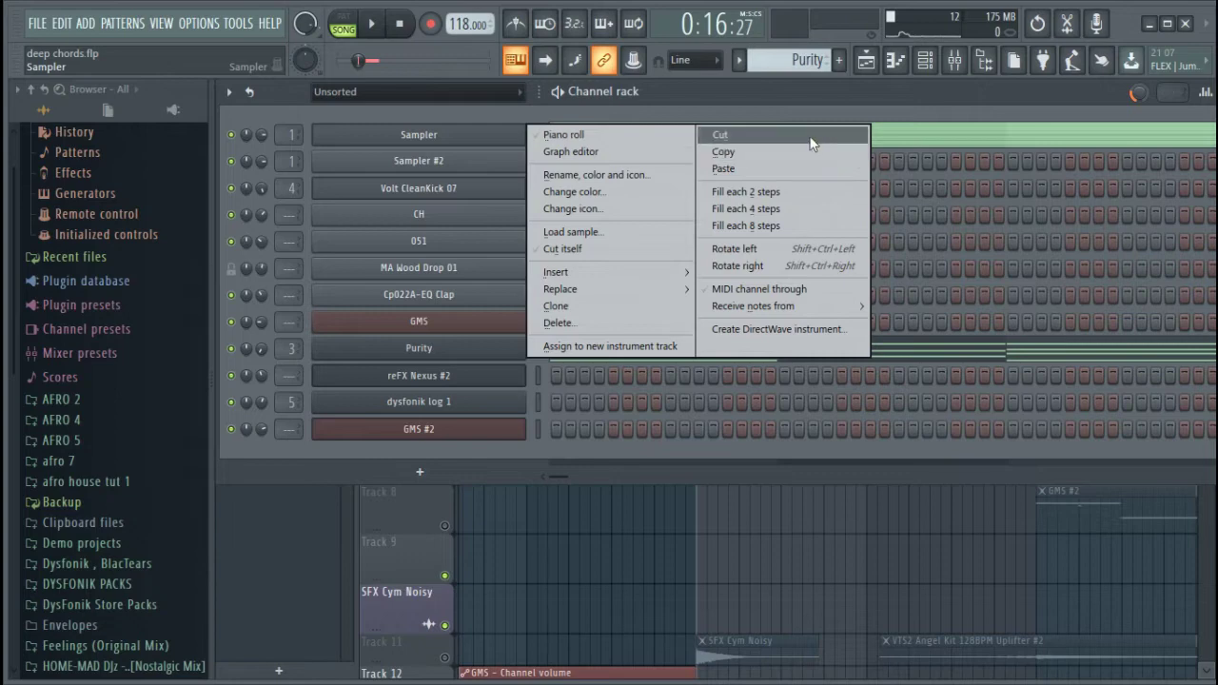
{"action": "left_click", "coordinate": [809, 135]}
Step: Try a Minor 9th chord stamp rooted on D4 at bar 1 in Sampler #2's piano roll, and undo it
{"action": "right_click", "coordinate": [521, 158]}
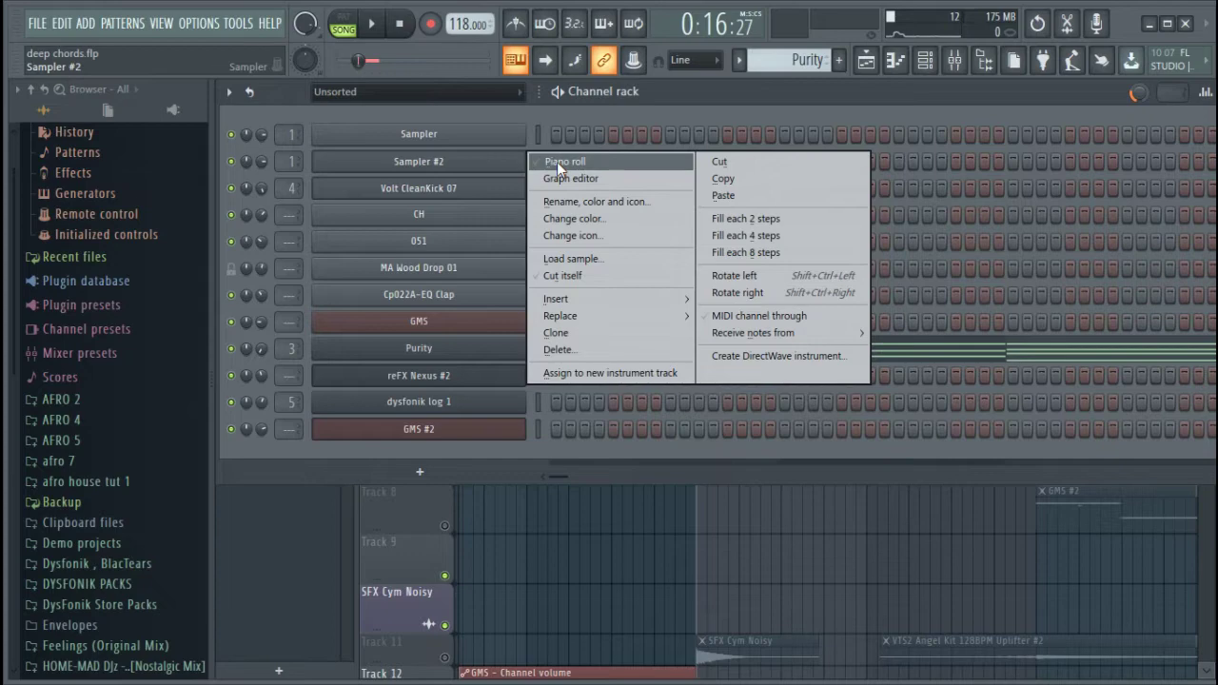
{"action": "left_click", "coordinate": [558, 167]}
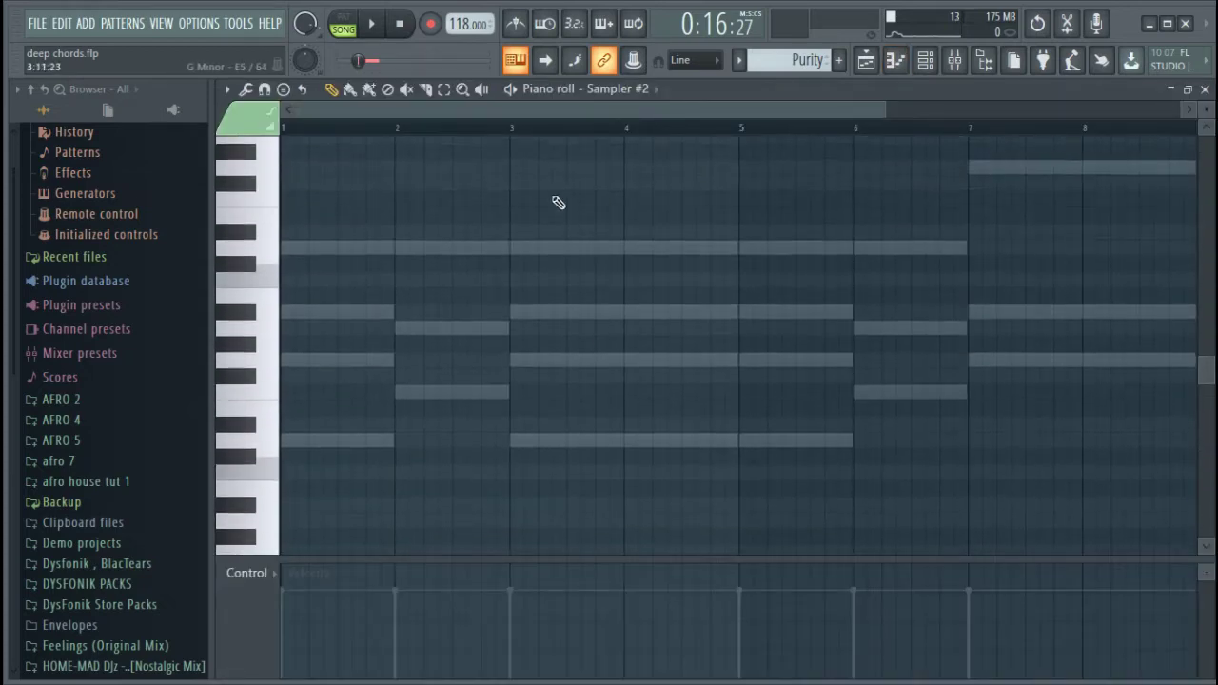
{"action": "left_click", "coordinate": [288, 88]}
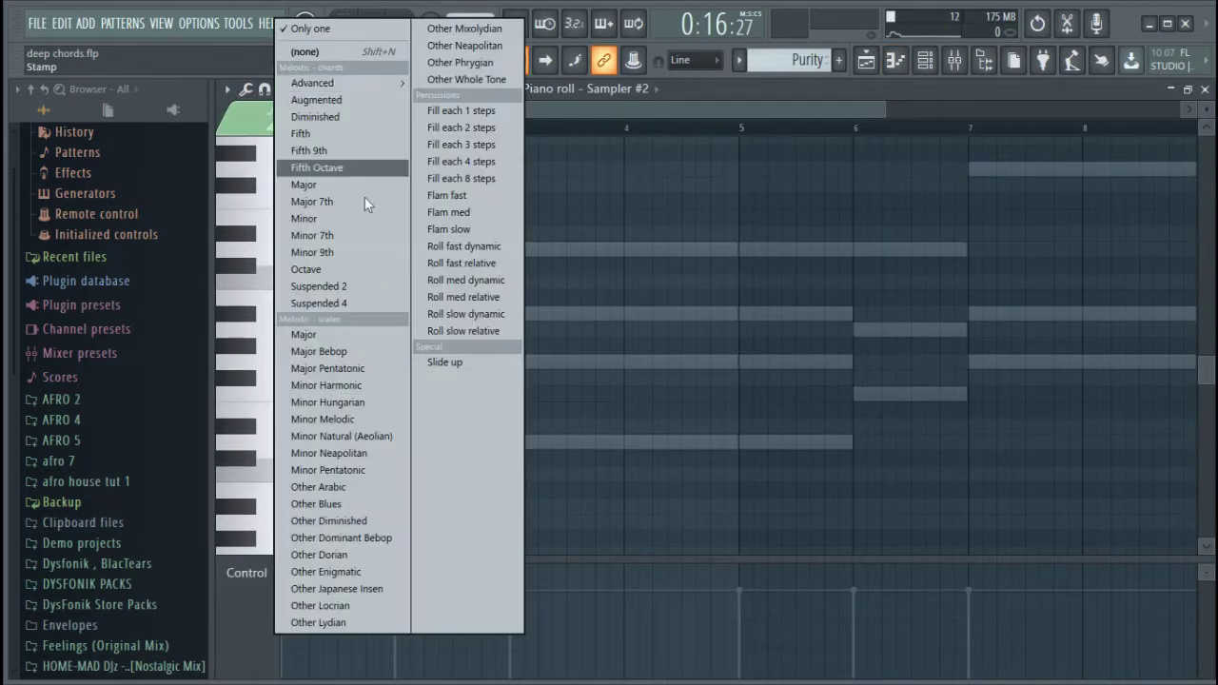
{"action": "left_click", "coordinate": [359, 249]}
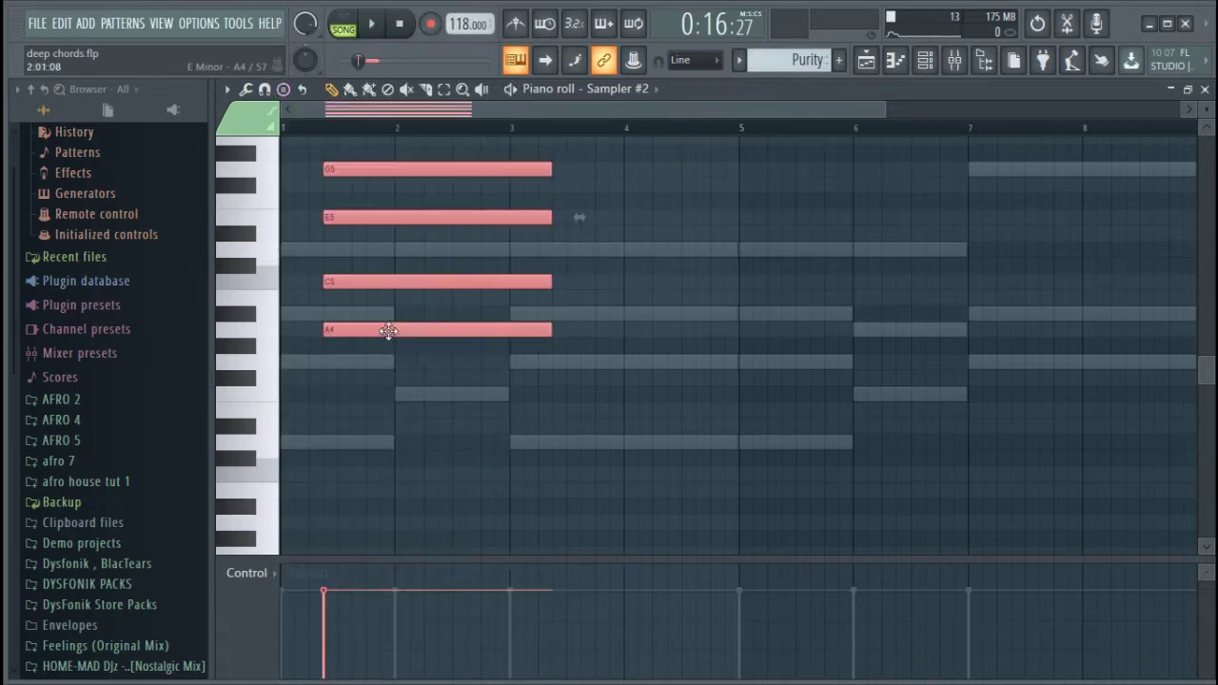
{"action": "left_click", "coordinate": [344, 411]}
{"action": "left_click_drag", "start_coordinate": [344, 437], "coordinate": [348, 456]}
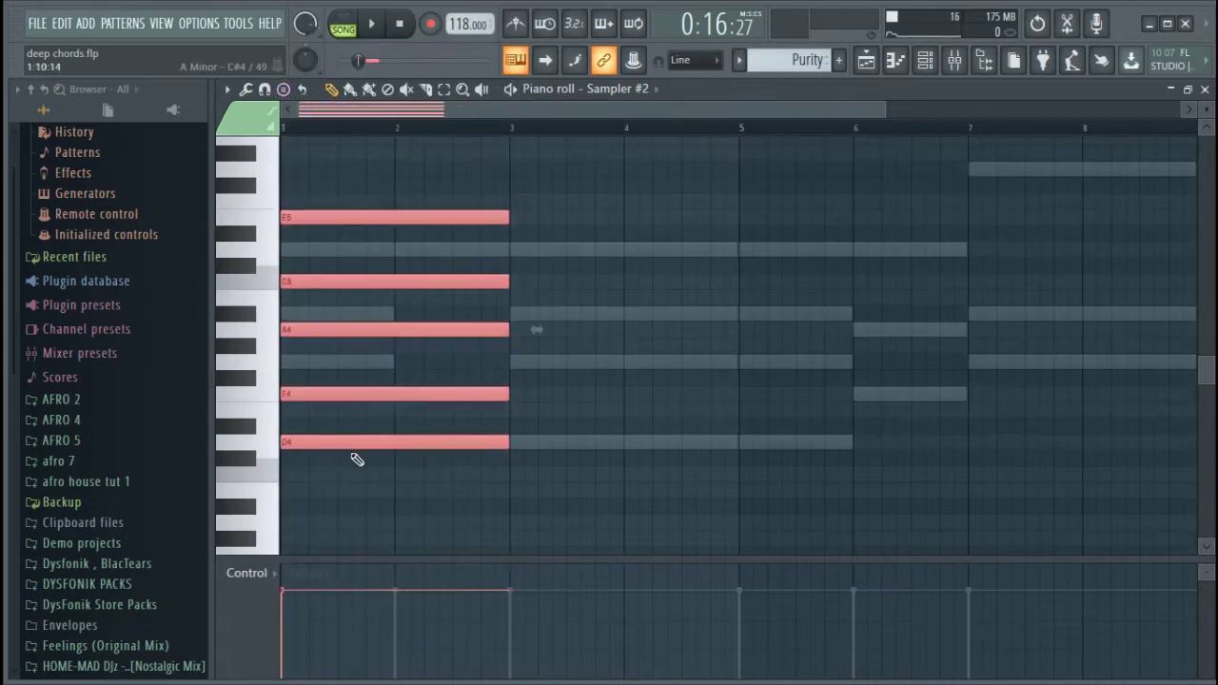
{"action": "key", "text": "ctrl+z"}
Step: Select Pattern 1 from its Track 6 clip and inspect its GMS chord's root note, returning to the playlist
{"action": "left_click", "coordinate": [865, 60]}
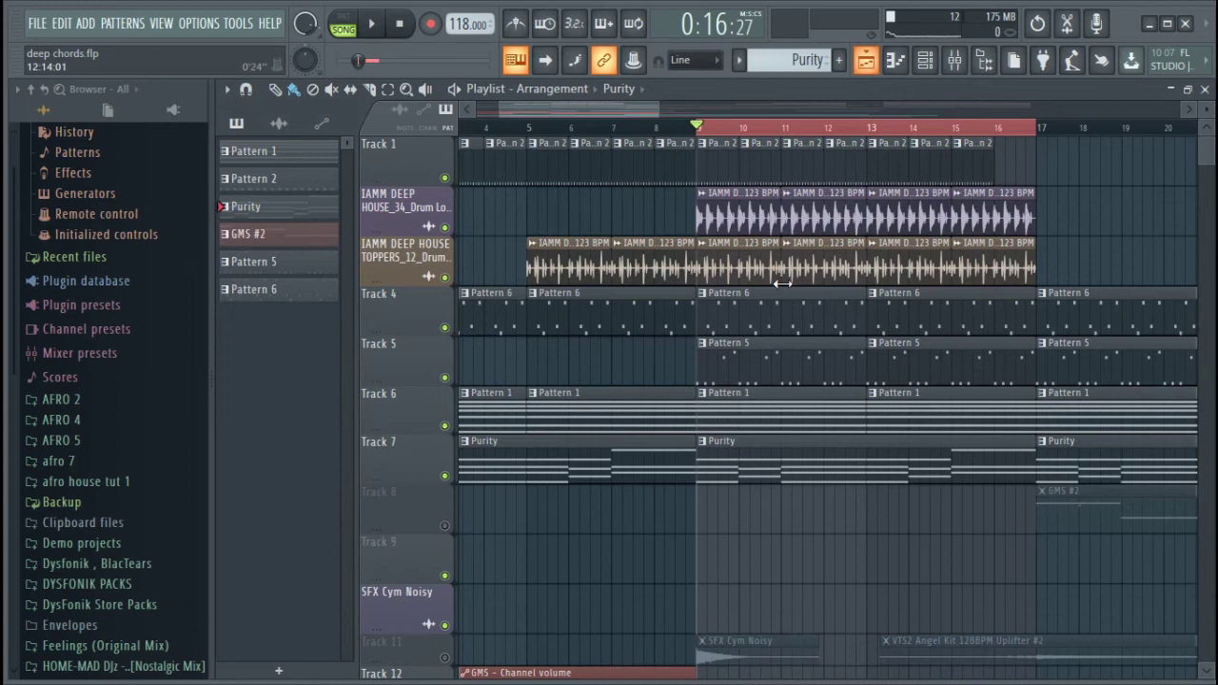
{"action": "left_click", "coordinate": [752, 419]}
{"action": "left_click", "coordinate": [924, 61]}
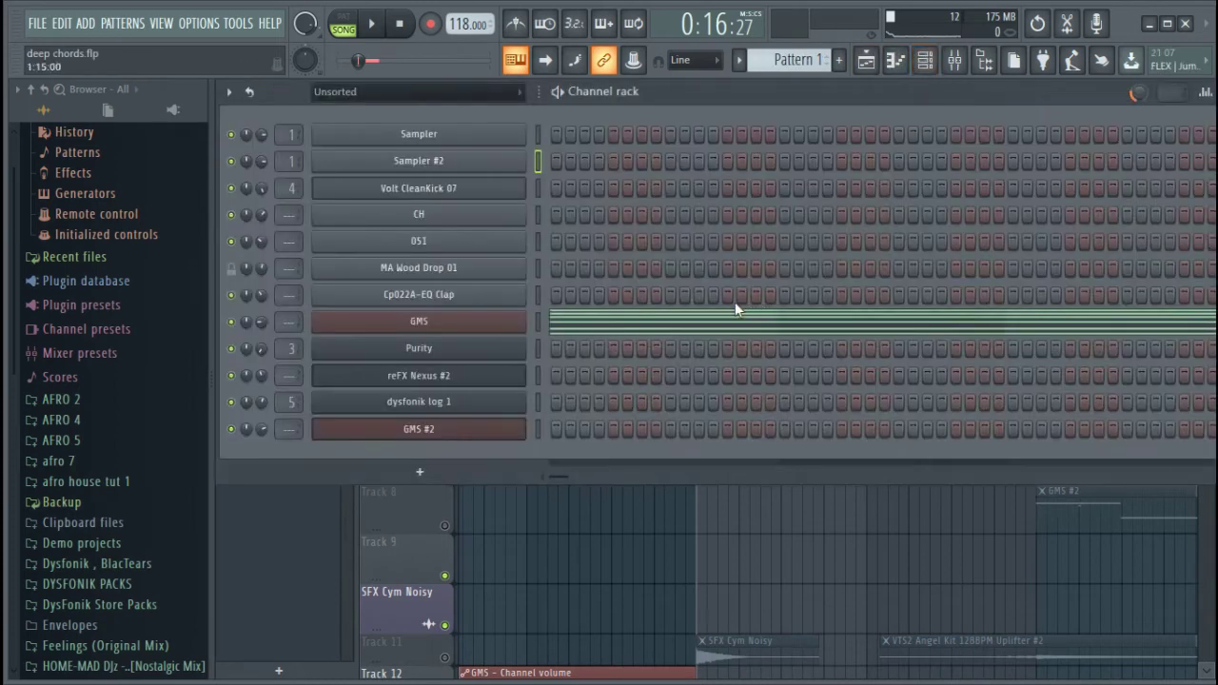
{"action": "left_click", "coordinate": [735, 302]}
{"action": "scroll", "coordinate": [557, 352], "scroll_direction": "up", "scroll_amount": 2}
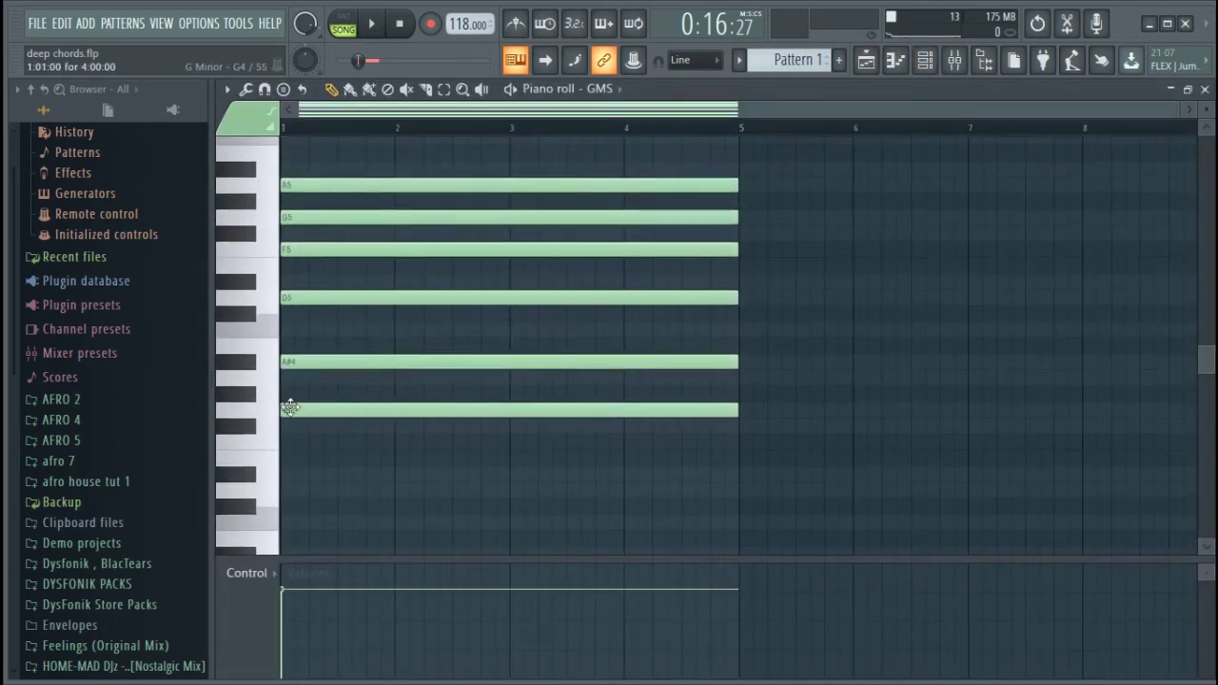
{"action": "left_click", "coordinate": [867, 62]}
Step: Stamp a Minor 9th chord rooted on G4 at bar 1 in Sampler #2's piano roll of the Purity pattern
{"action": "left_click", "coordinate": [921, 61]}
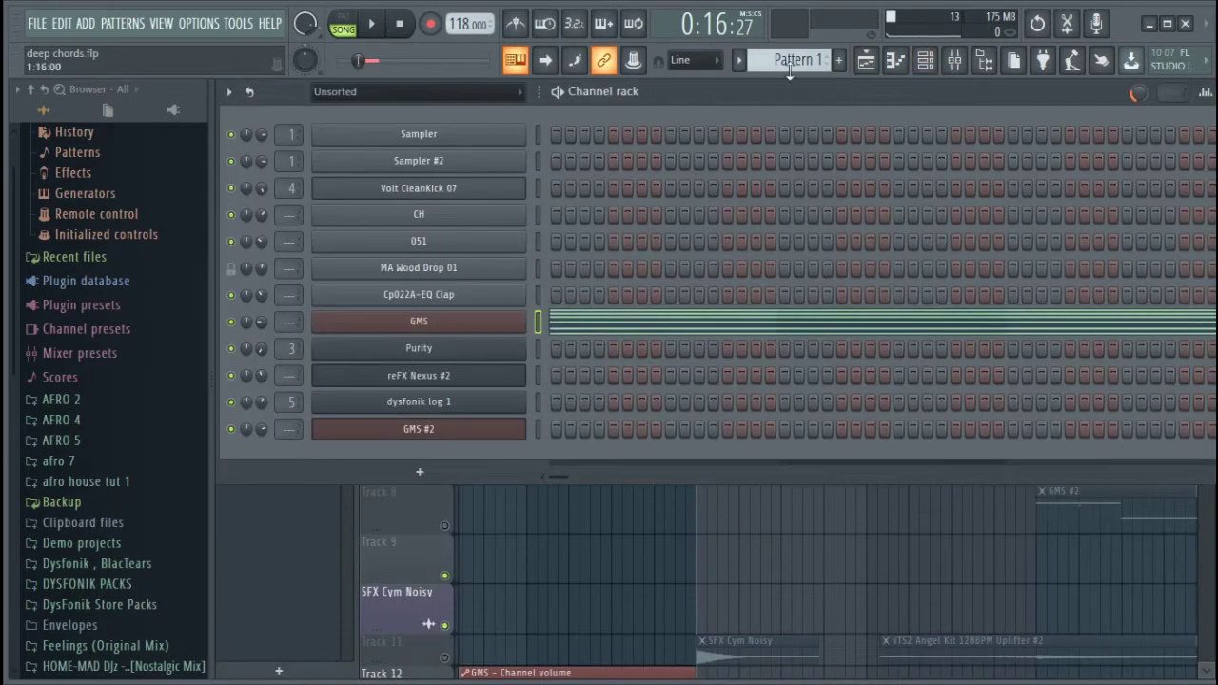
{"action": "scroll", "coordinate": [764, 61], "scroll_direction": "up", "scroll_amount": 3}
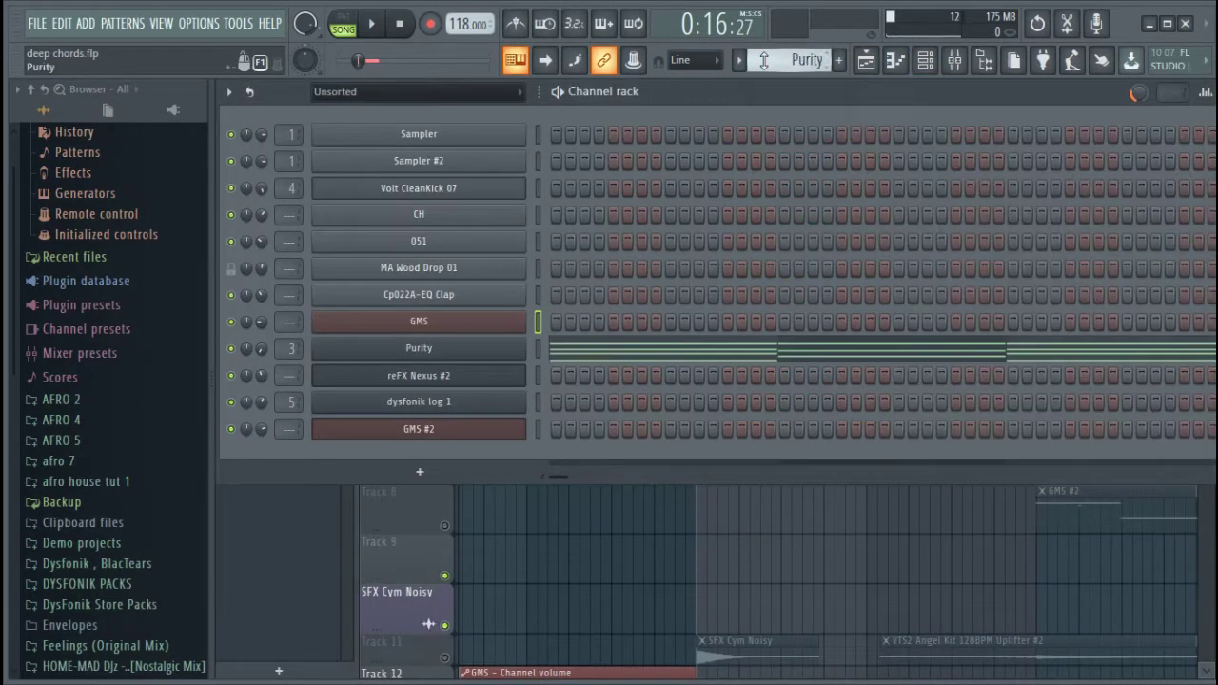
{"action": "right_click", "coordinate": [523, 156]}
{"action": "left_click", "coordinate": [577, 165]}
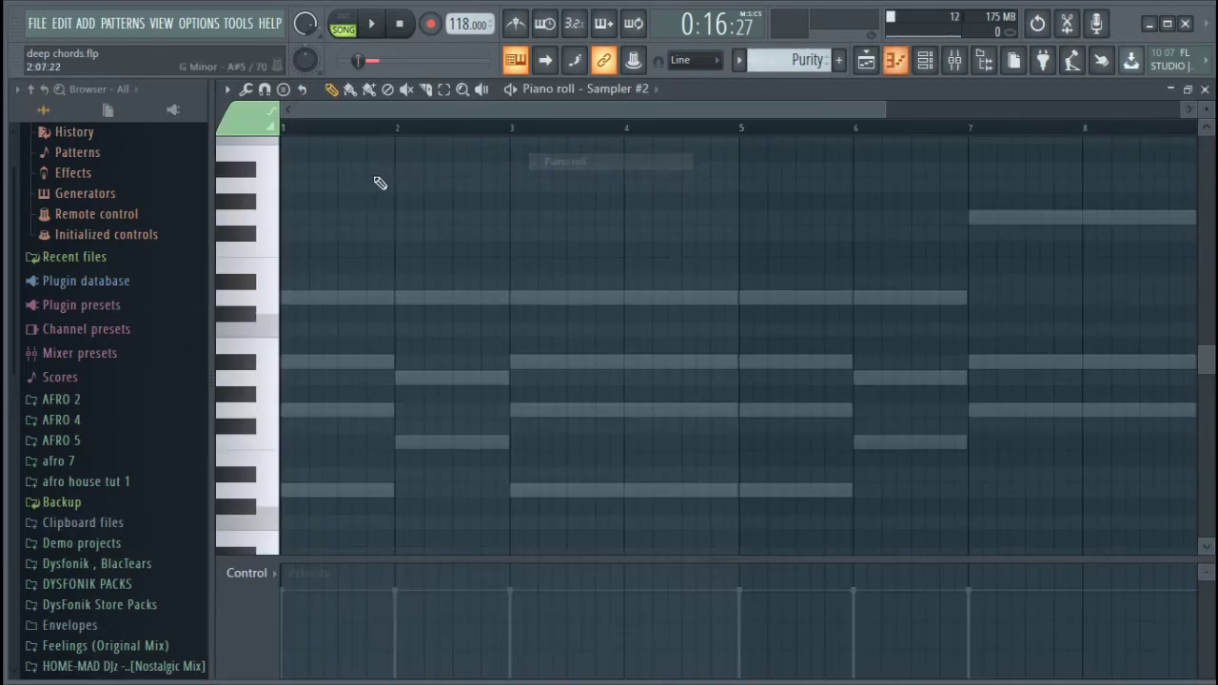
{"action": "left_click", "coordinate": [284, 90]}
{"action": "left_click", "coordinate": [342, 252]}
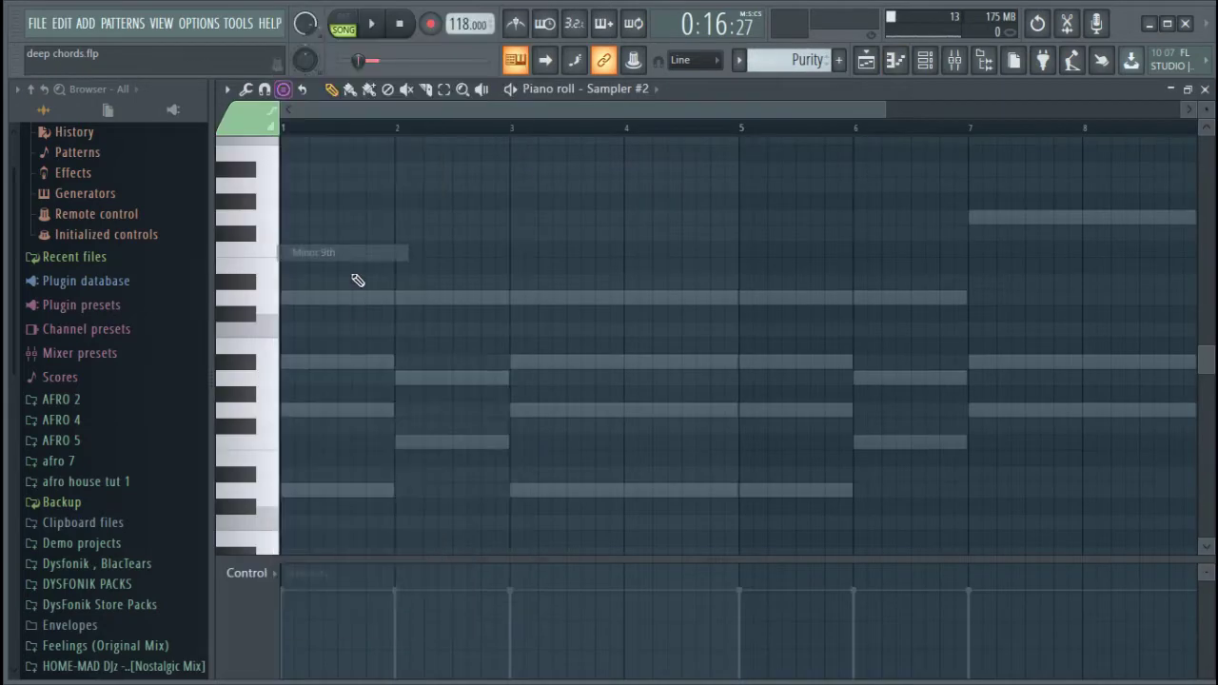
{"action": "left_click", "coordinate": [366, 443]}
{"action": "left_click_drag", "start_coordinate": [366, 446], "coordinate": [325, 405]}
Step: Lengthen all notes of the stamped G4 chord so they end at the start of bar 9
{"action": "scroll", "coordinate": [335, 407], "scroll_direction": "up", "scroll_amount": 3}
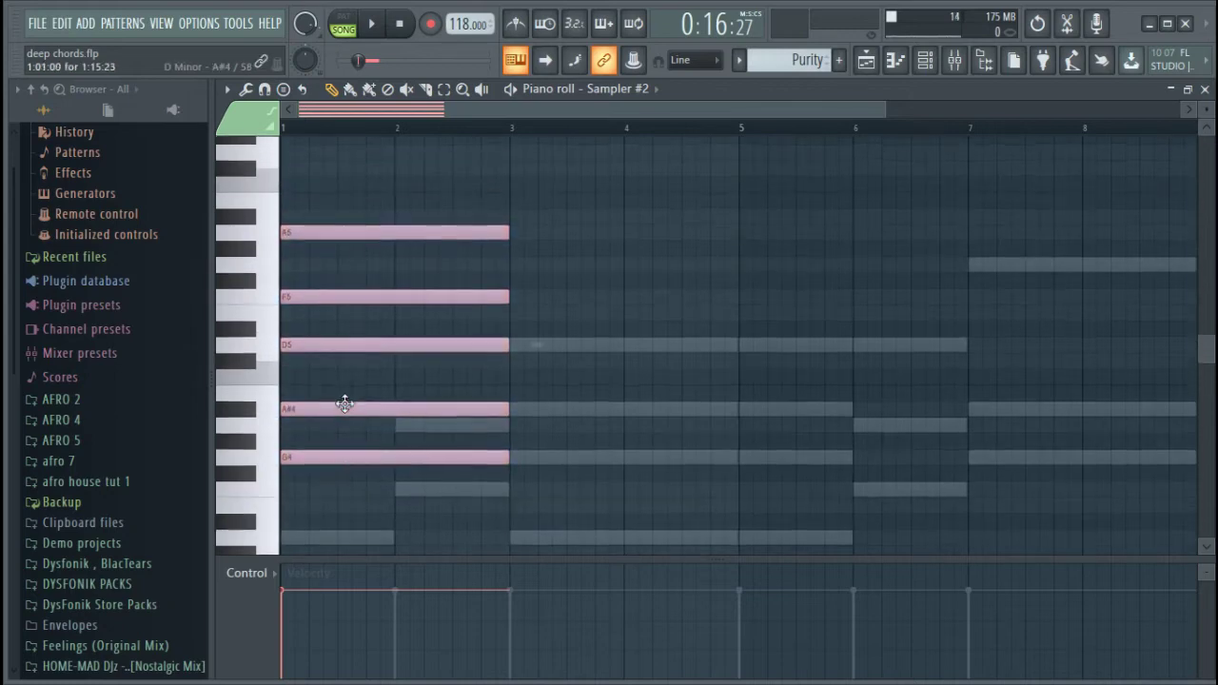
{"action": "scroll", "coordinate": [516, 129], "scroll_direction": "down", "scroll_amount": 2}
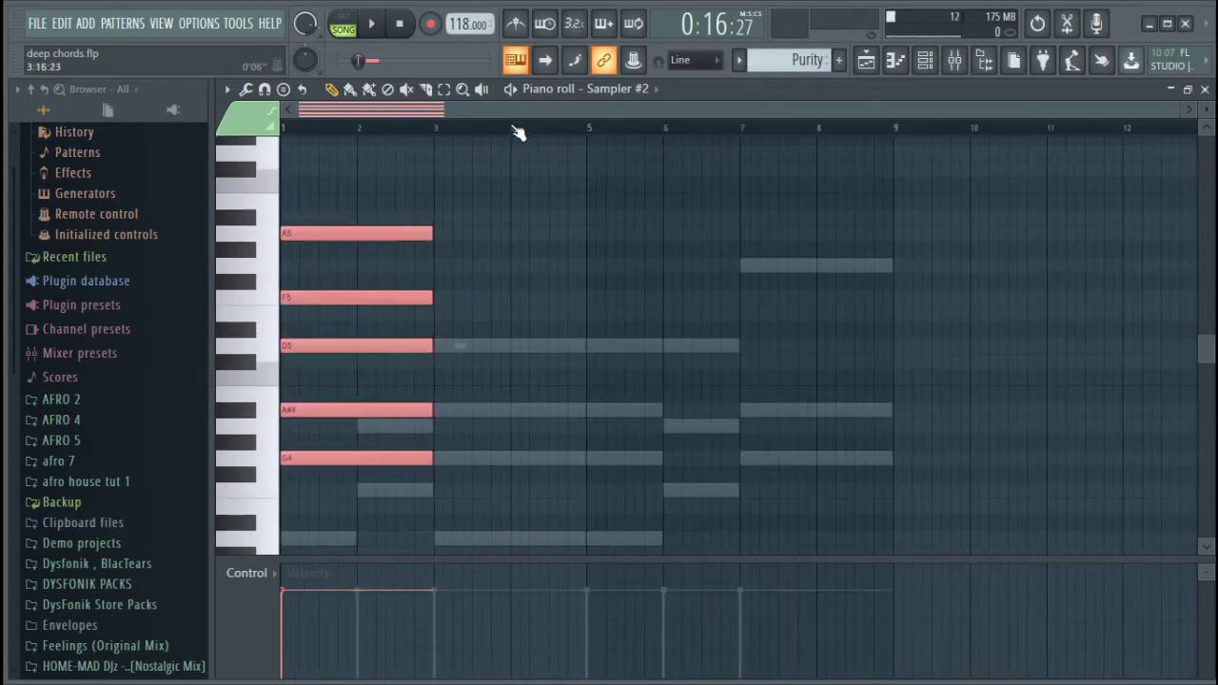
{"action": "left_click_drag", "start_coordinate": [434, 238], "coordinate": [902, 273]}
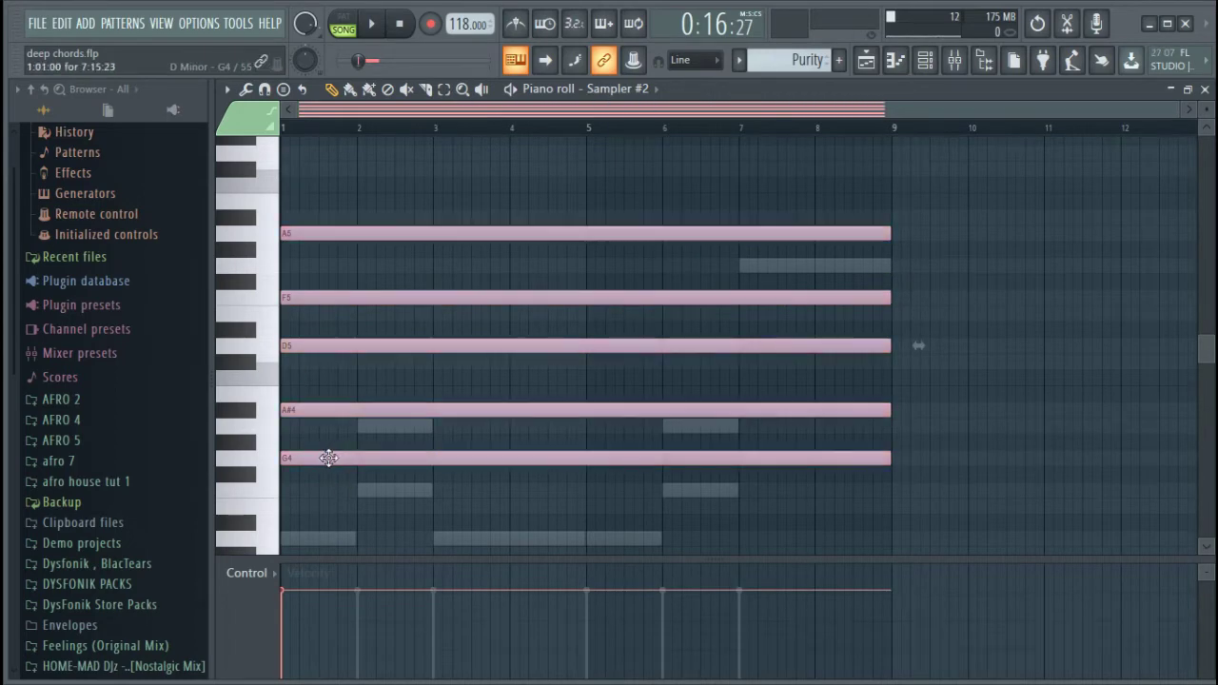
Step: Copy the sustained chord upward in octaves, rooting the copies on G5, G6 and G7
{"action": "left_click_drag", "start_coordinate": [320, 461], "coordinate": [291, 171]}
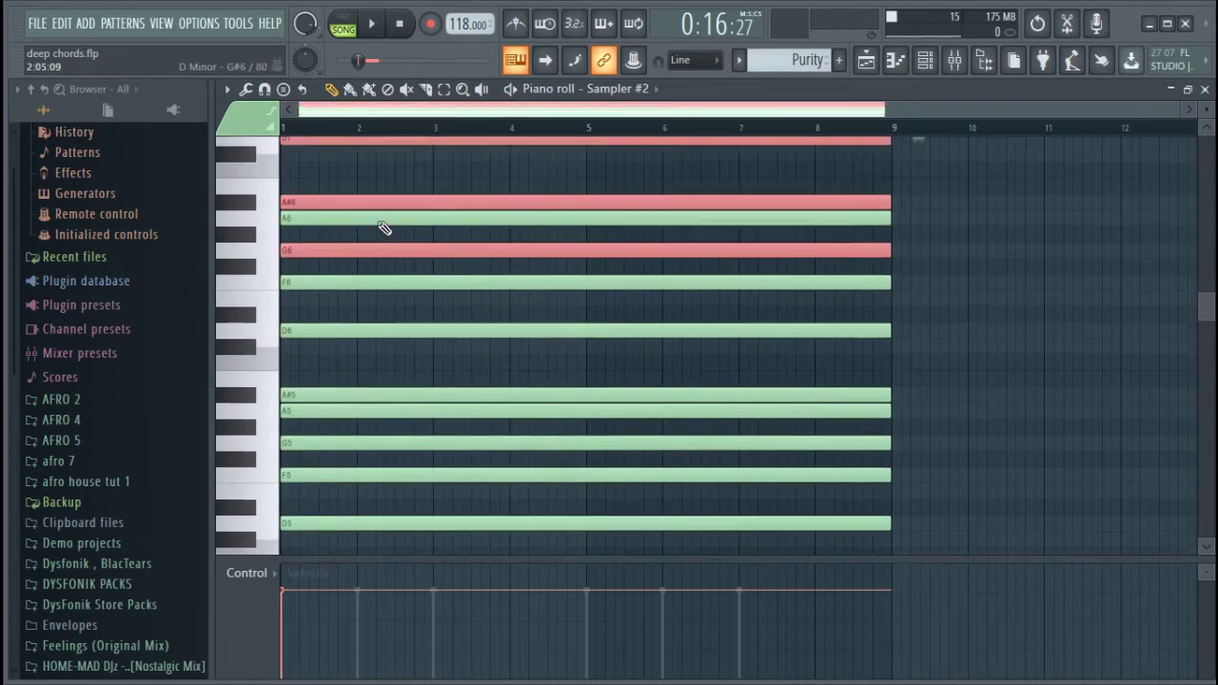
{"action": "scroll", "coordinate": [380, 230], "scroll_direction": "up", "scroll_amount": 2}
{"action": "left_click_drag", "start_coordinate": [291, 363], "coordinate": [283, 318]}
{"action": "scroll", "coordinate": [375, 321], "scroll_direction": "up", "scroll_amount": 1}
{"action": "scroll", "coordinate": [371, 316], "scroll_direction": "down", "scroll_amount": 7}
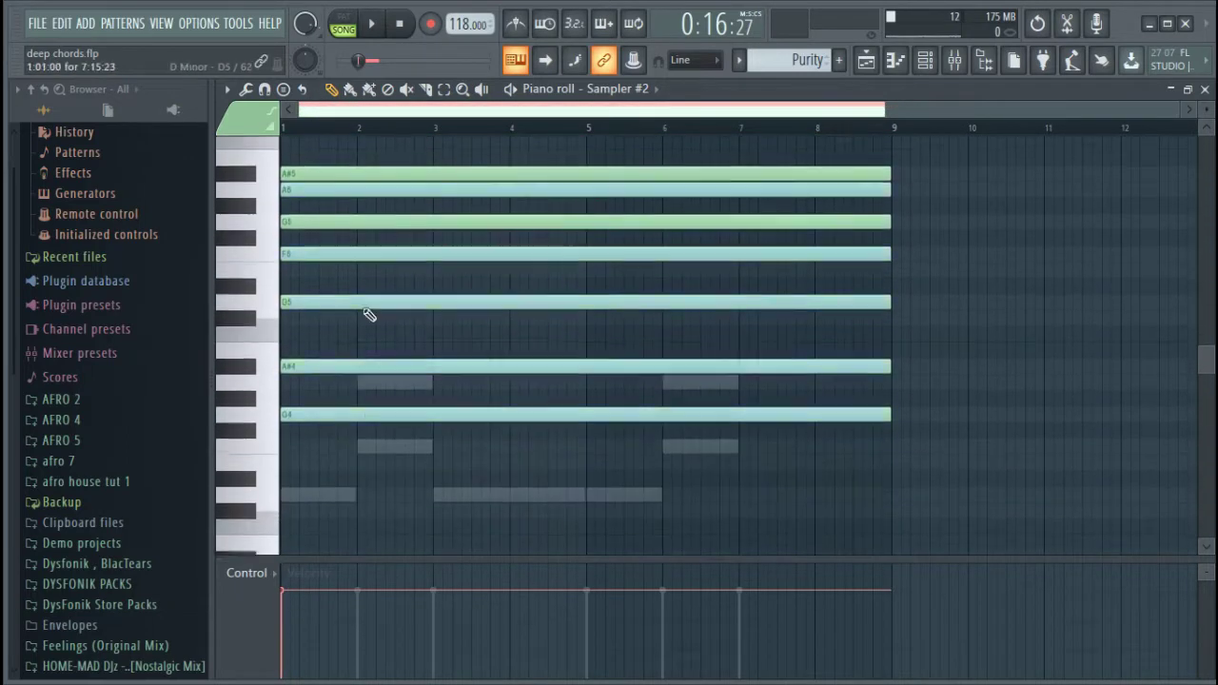
Step: Copy the sustained G4 chord downward in octaves, rooting the copies on G3 and G2
{"action": "scroll", "coordinate": [369, 315], "scroll_direction": "down", "scroll_amount": 3}
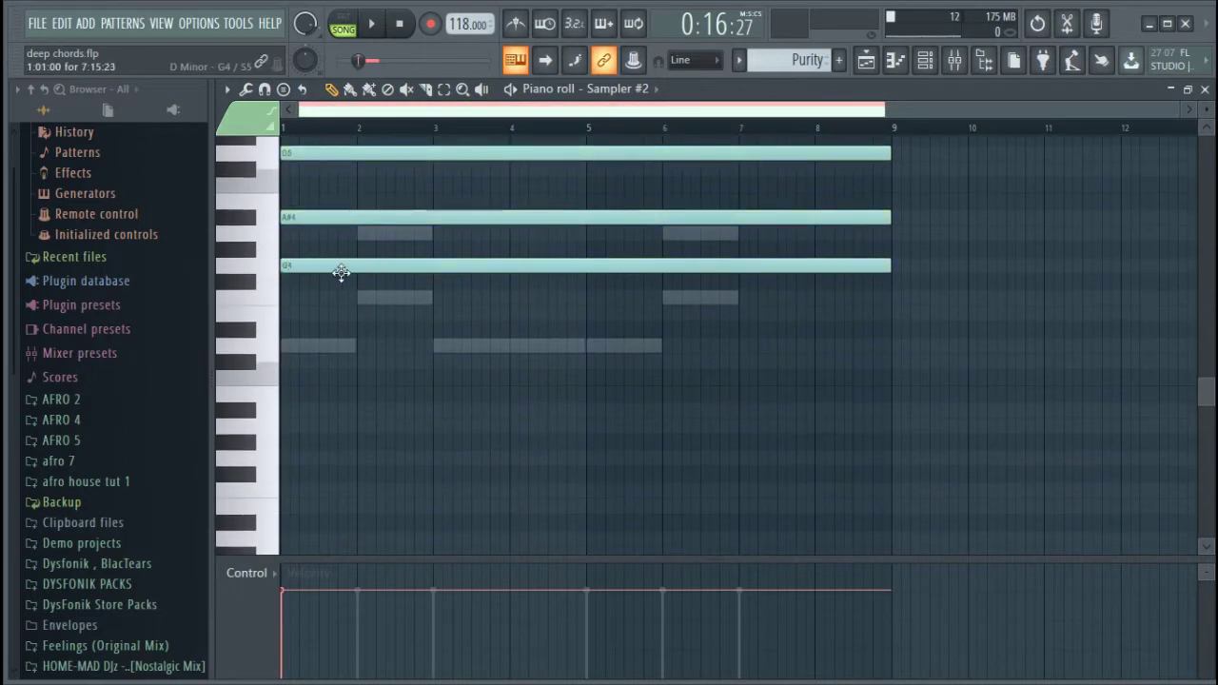
{"action": "left_click_drag", "start_coordinate": [340, 273], "coordinate": [312, 458]}
{"action": "scroll", "coordinate": [320, 474], "scroll_direction": "down", "scroll_amount": 3}
{"action": "left_click_drag", "start_coordinate": [291, 315], "coordinate": [299, 529]}
{"action": "scroll", "coordinate": [394, 456], "scroll_direction": "up", "scroll_amount": 3}
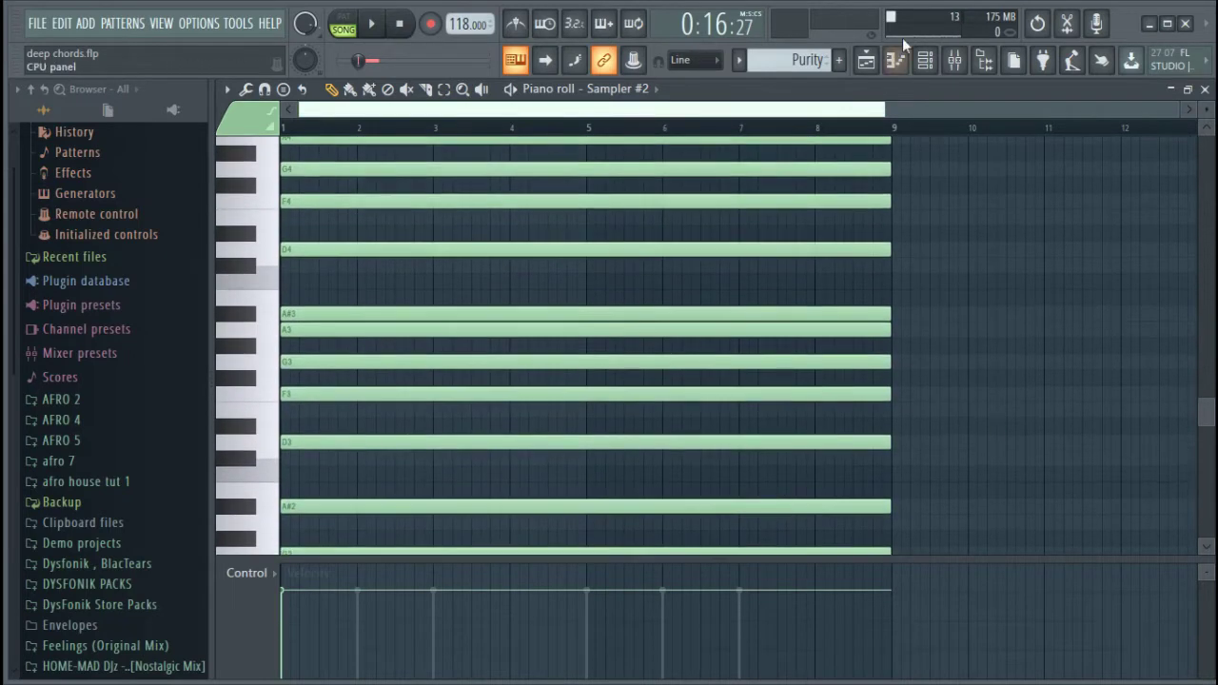
{"action": "scroll", "coordinate": [944, 256], "scroll_direction": "up", "scroll_amount": 10}
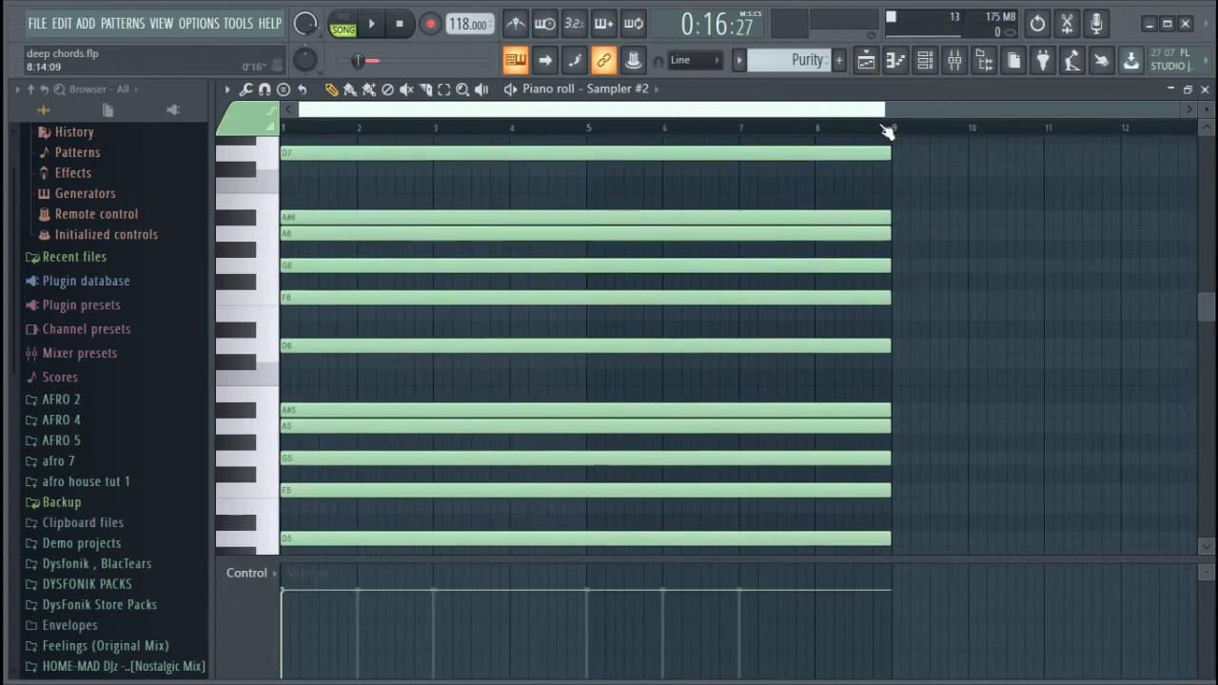
{"action": "scroll", "coordinate": [854, 338], "scroll_direction": "down", "scroll_amount": 5}
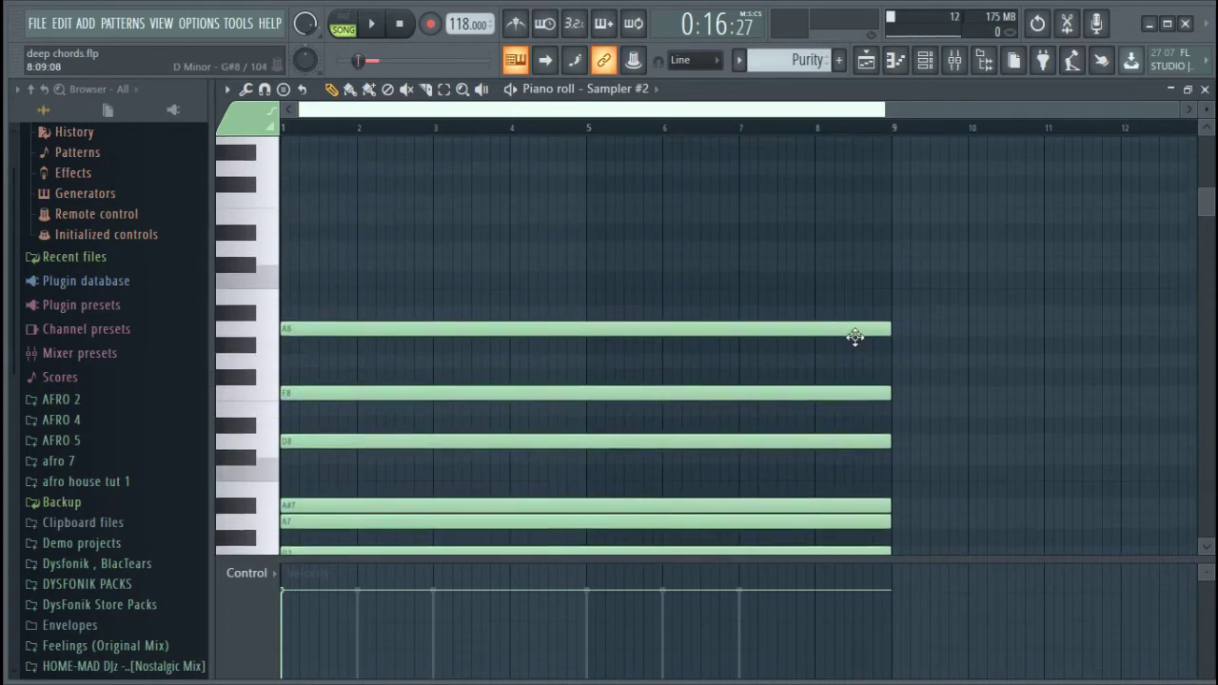
{"action": "scroll", "coordinate": [855, 338], "scroll_direction": "down", "scroll_amount": 8}
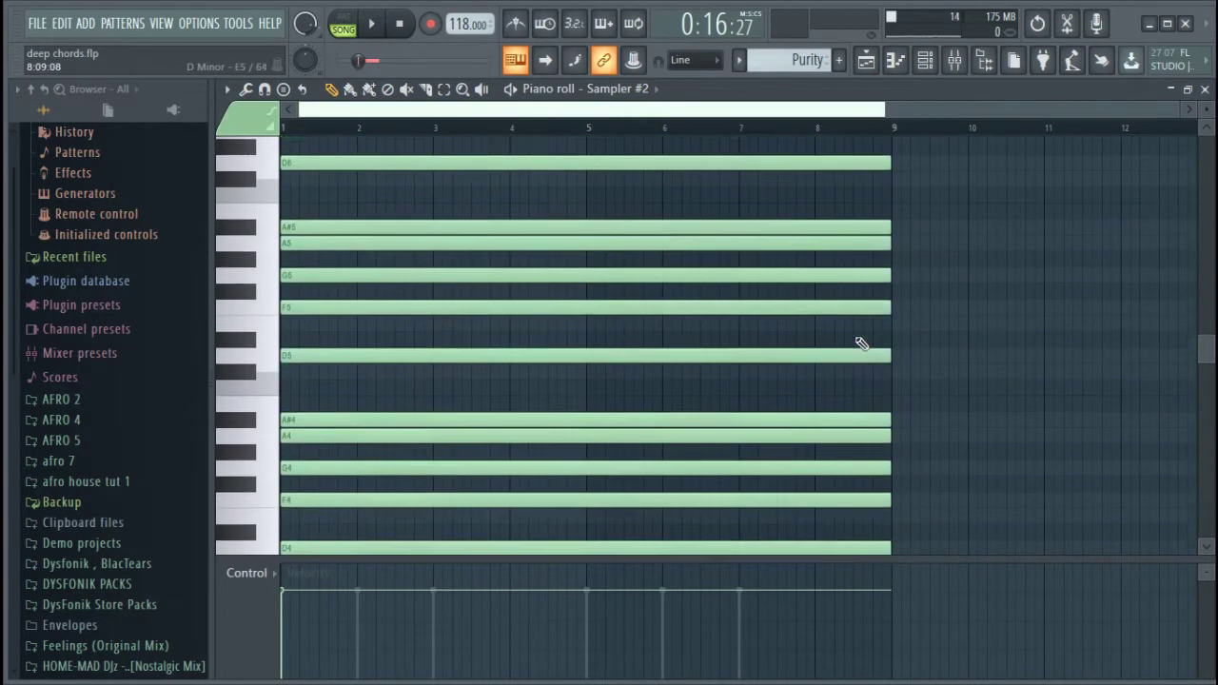
Step: Examine the Purity channel's chord notes against Sampler #2's stacked ghost notes in the piano roll
{"action": "left_click", "coordinate": [890, 69]}
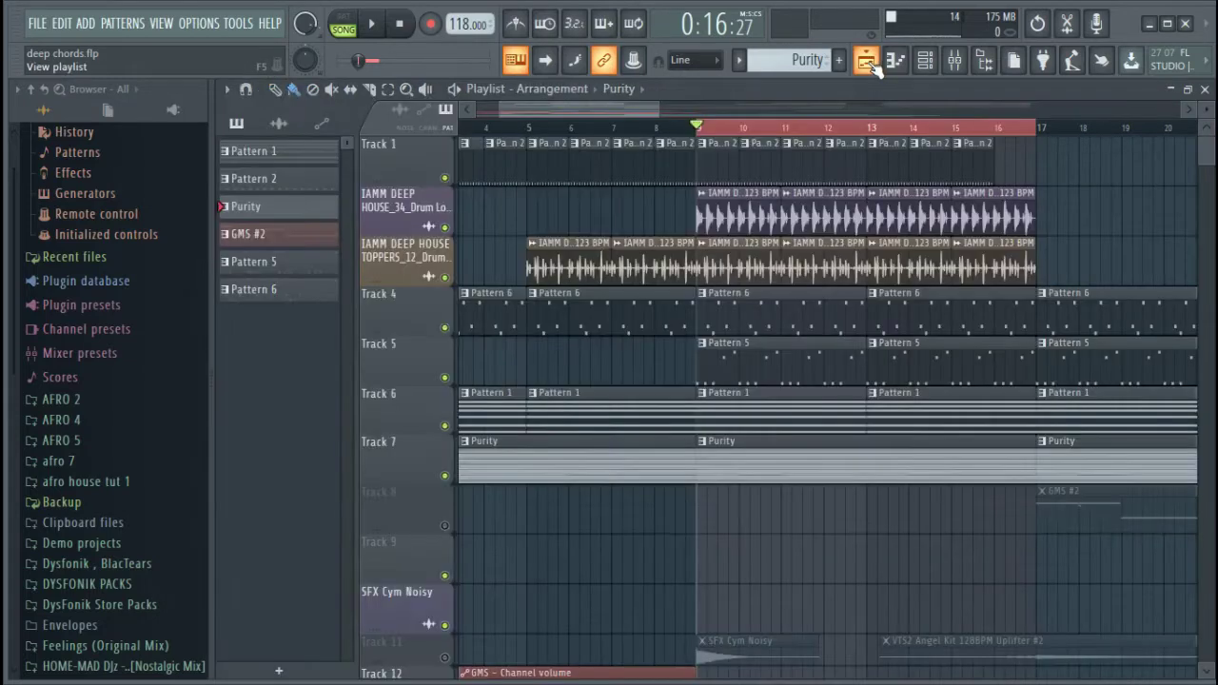
{"action": "left_click", "coordinate": [913, 72]}
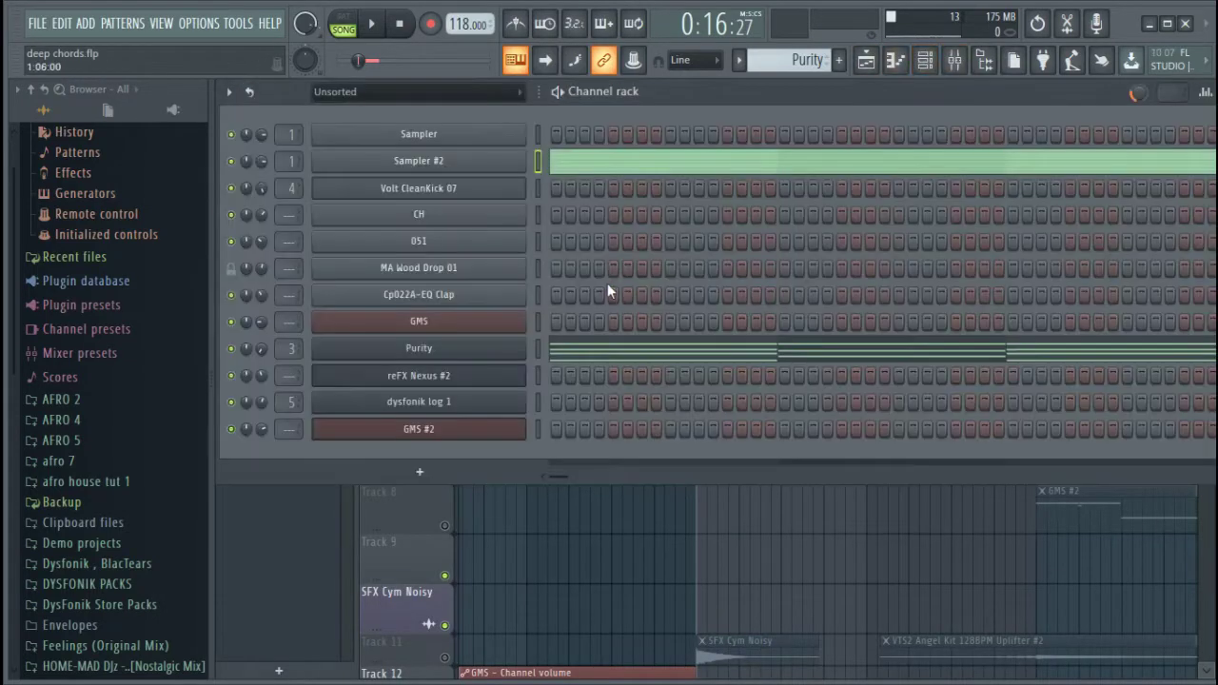
{"action": "left_click", "coordinate": [587, 359]}
{"action": "scroll", "coordinate": [603, 307], "scroll_direction": "up", "scroll_amount": 10}
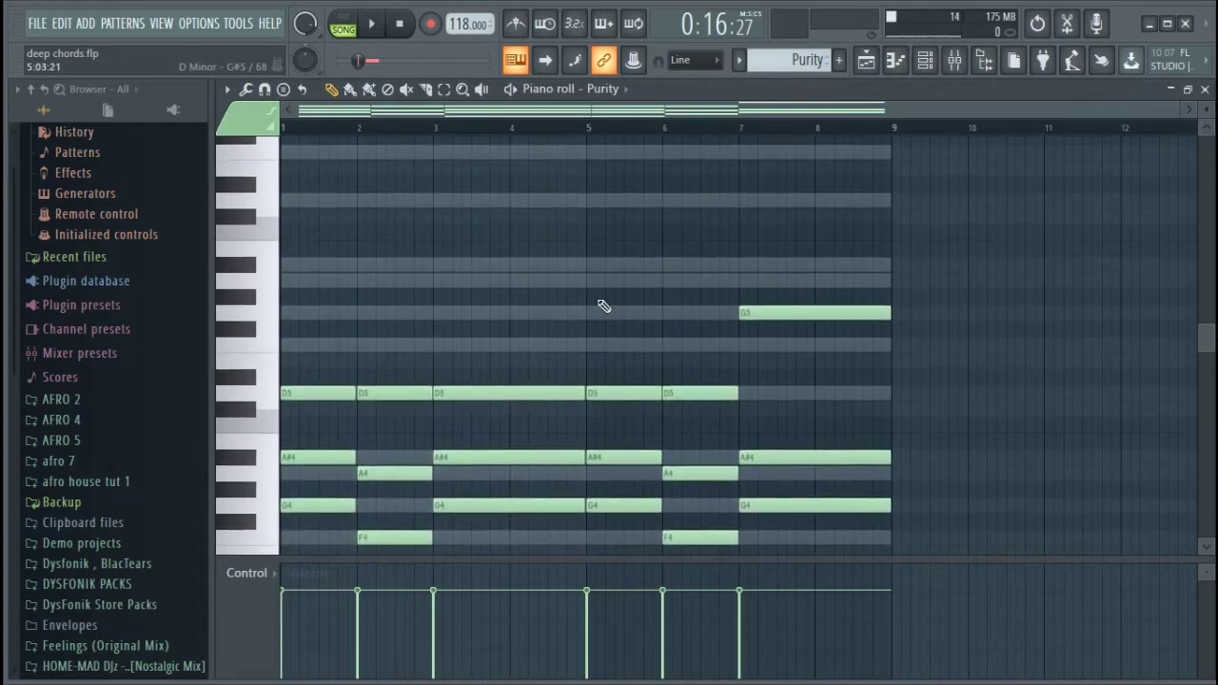
{"action": "scroll", "coordinate": [366, 280], "scroll_direction": "down", "scroll_amount": 5}
{"action": "scroll", "coordinate": [351, 252], "scroll_direction": "up", "scroll_amount": 8}
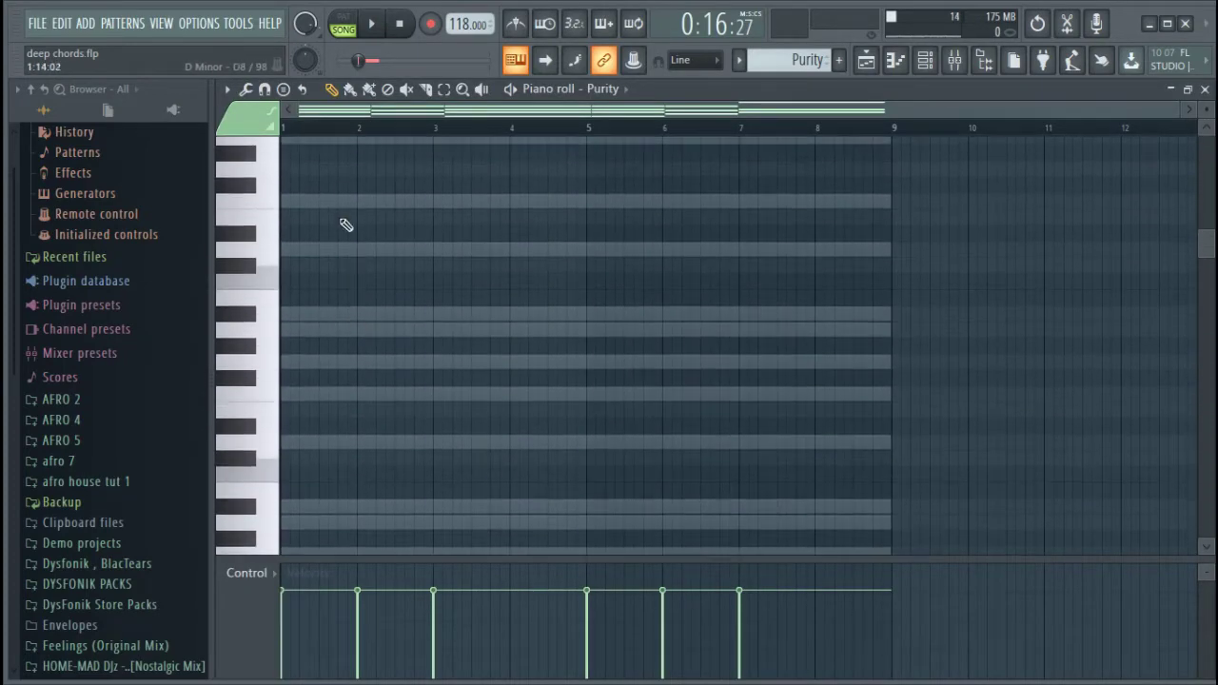
{"action": "scroll", "coordinate": [522, 432], "scroll_direction": "down", "scroll_amount": 10}
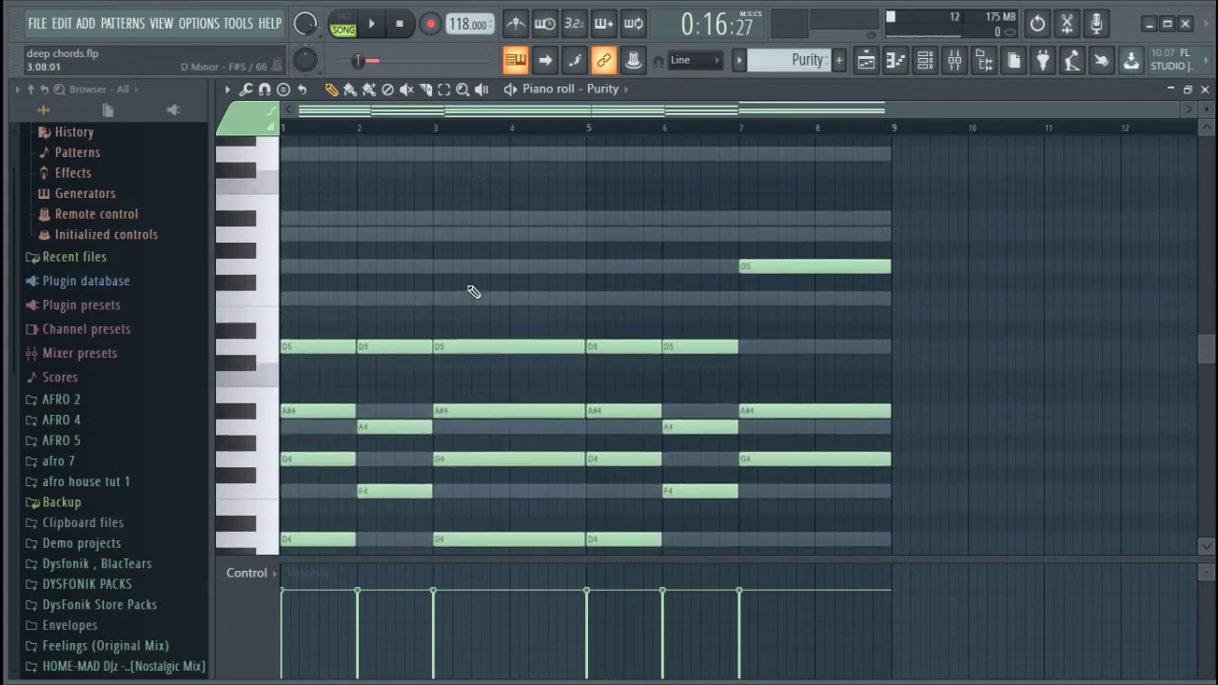
{"action": "scroll", "coordinate": [462, 294], "scroll_direction": "down", "scroll_amount": 3}
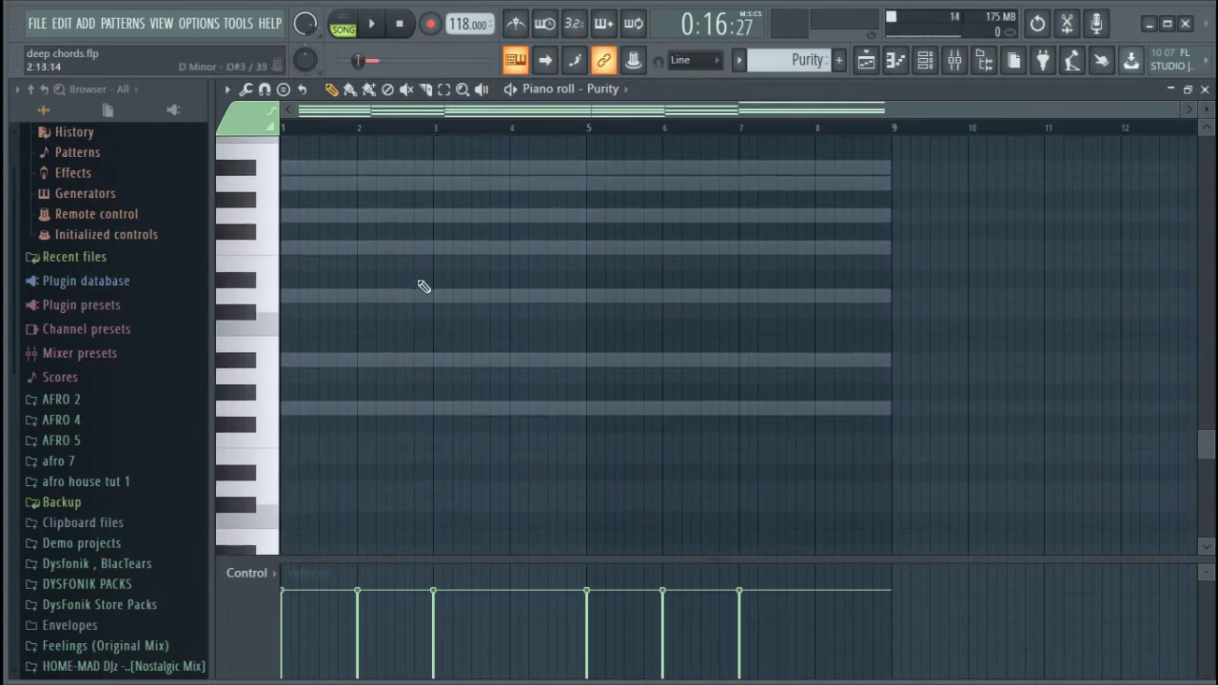
{"action": "scroll", "coordinate": [422, 283], "scroll_direction": "up", "scroll_amount": 8}
{"action": "scroll", "coordinate": [547, 234], "scroll_direction": "up", "scroll_amount": 2}
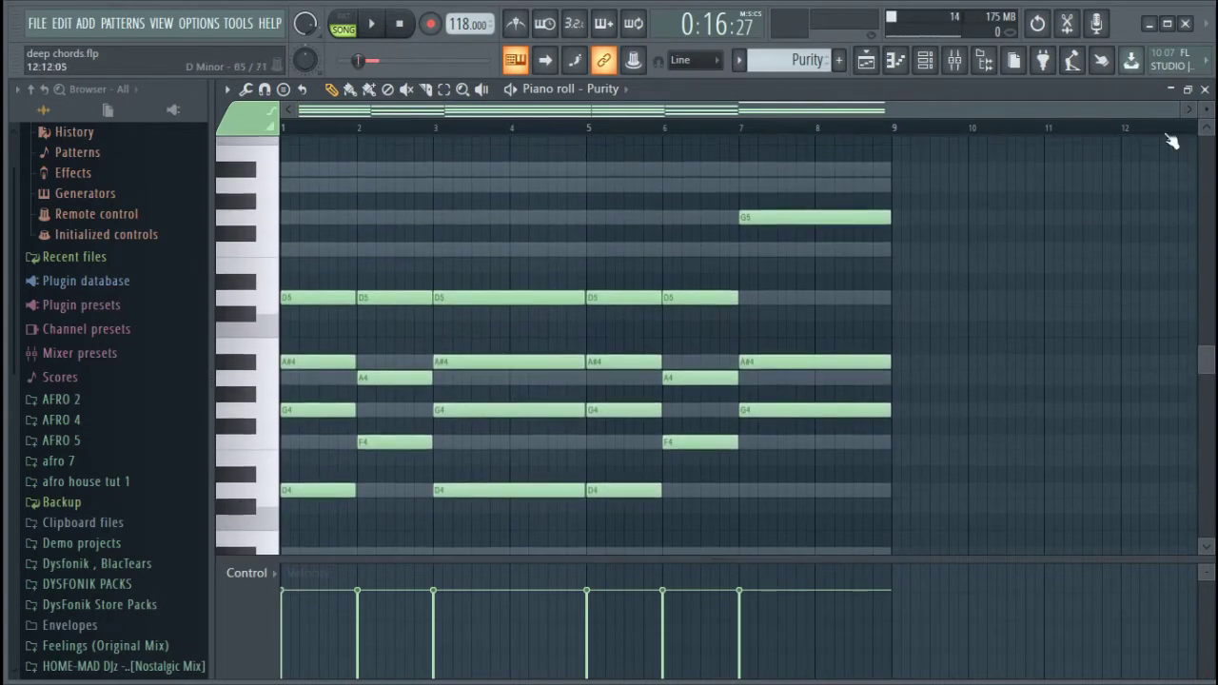
{"action": "left_click_drag", "start_coordinate": [1176, 109], "coordinate": [720, 122]}
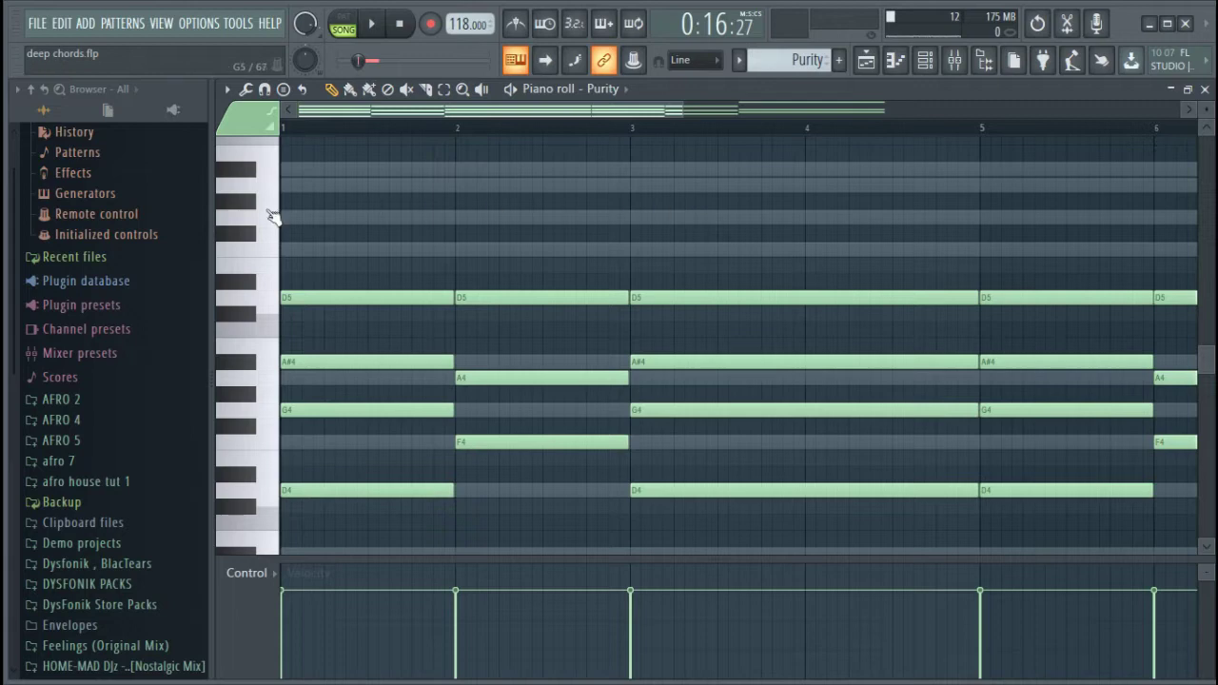
{"action": "scroll", "coordinate": [646, 315], "scroll_direction": "down", "scroll_amount": 4}
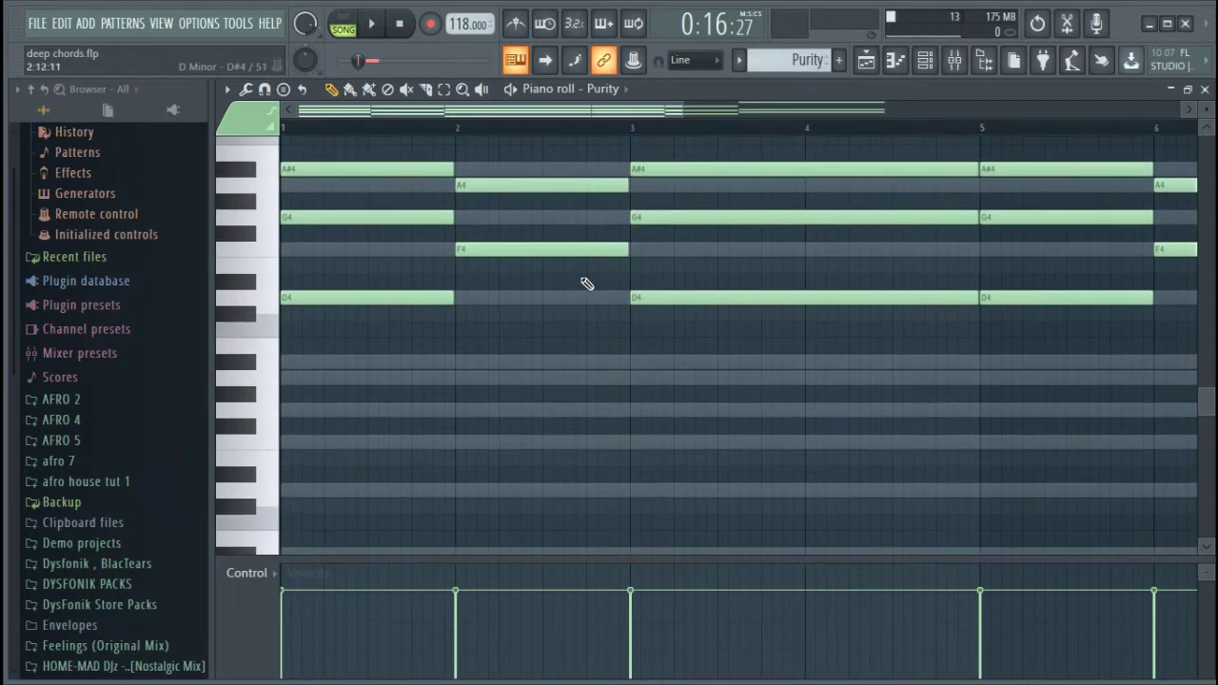
{"action": "scroll", "coordinate": [702, 185], "scroll_direction": "up", "scroll_amount": 5}
Step: Delete every Purity channel note except the D4 at bar 1
{"action": "scroll", "coordinate": [789, 136], "scroll_direction": "down", "scroll_amount": 2}
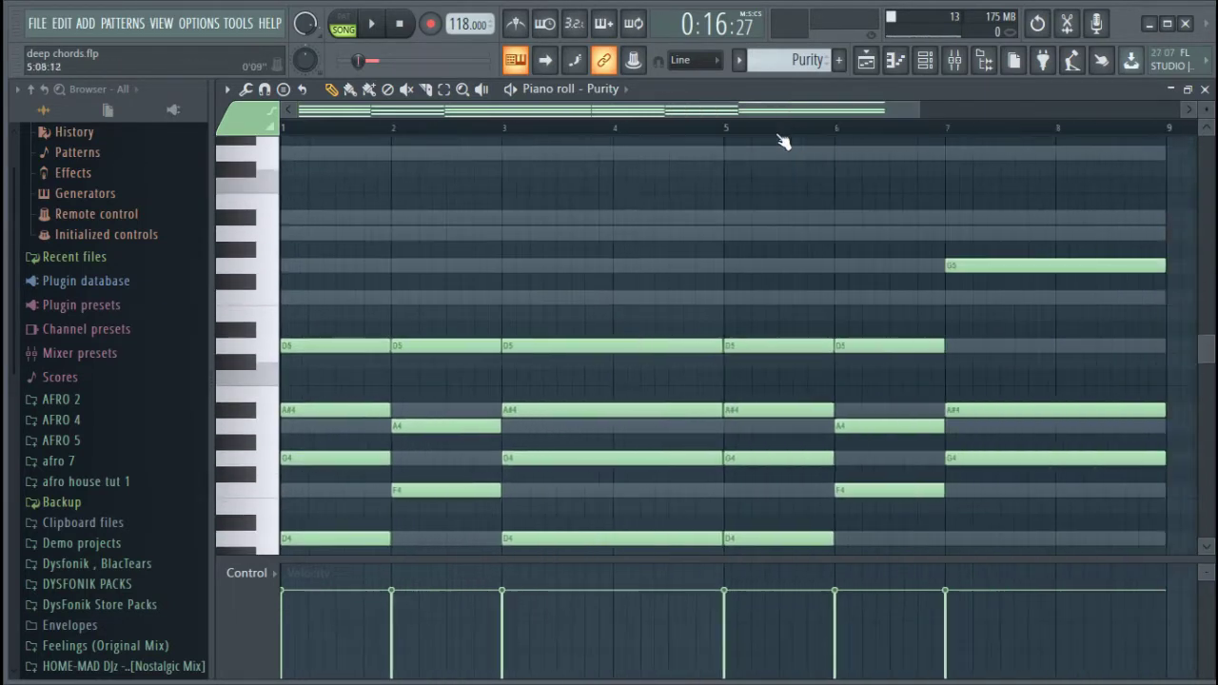
{"action": "scroll", "coordinate": [981, 380], "scroll_direction": "down", "scroll_amount": 1}
{"action": "scroll", "coordinate": [981, 381], "scroll_direction": "down", "scroll_amount": 1}
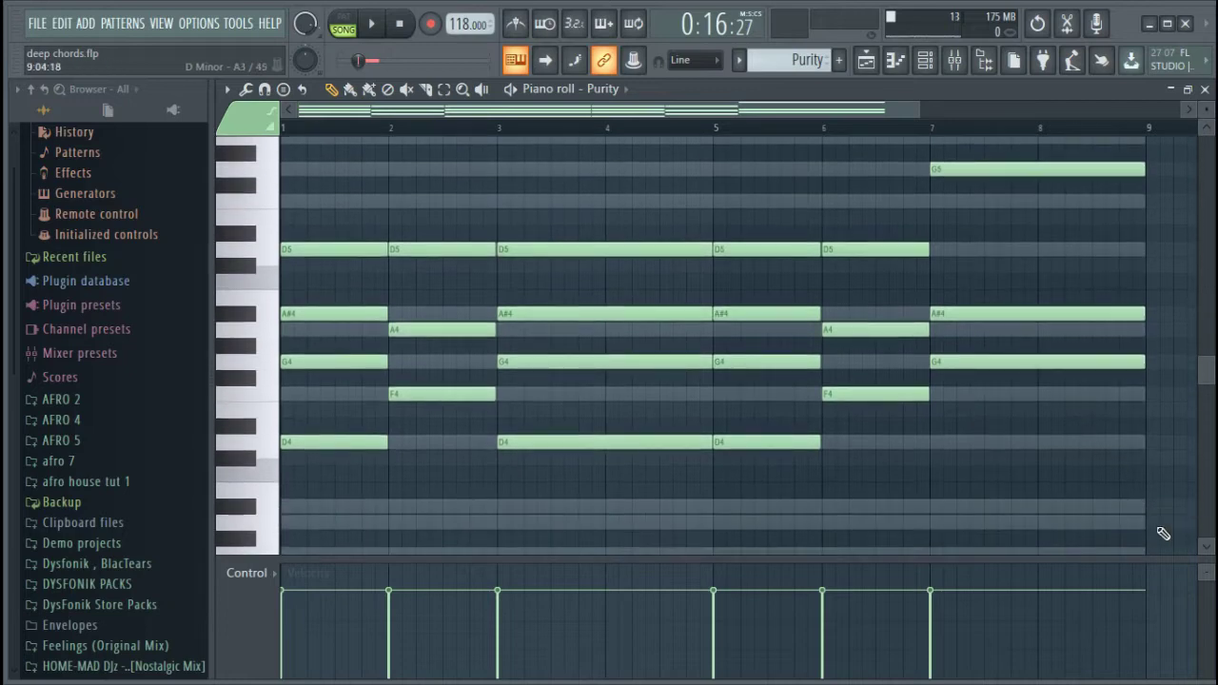
{"action": "left_click_drag", "start_coordinate": [1155, 526], "coordinate": [448, 276]}
{"action": "scroll", "coordinate": [448, 279], "scroll_direction": "down", "scroll_amount": 6}
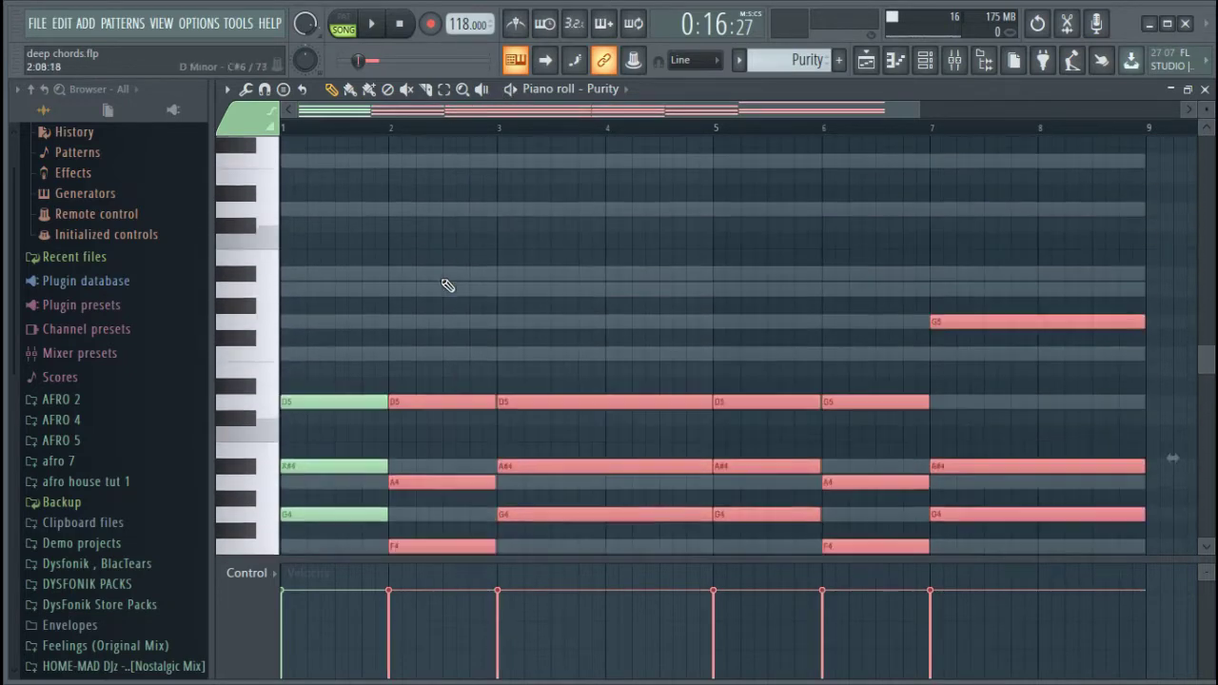
{"action": "key", "text": "Delete"}
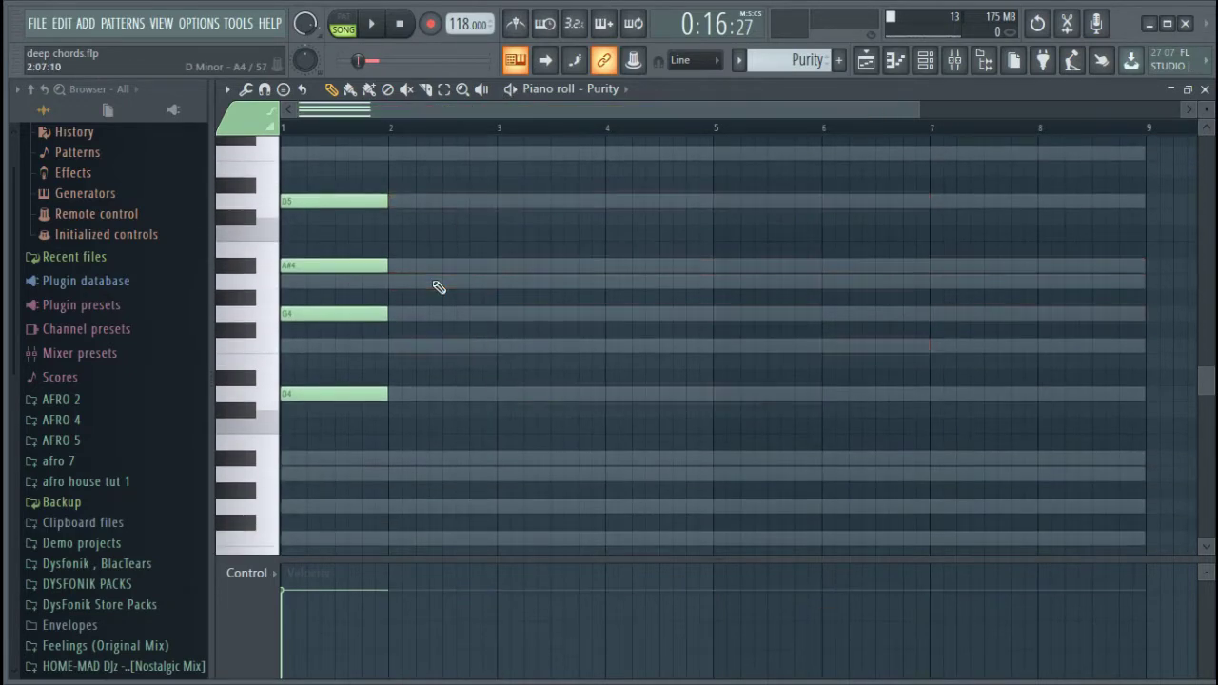
{"action": "right_click", "coordinate": [344, 313]}
{"action": "right_click", "coordinate": [337, 266]}
{"action": "right_click", "coordinate": [333, 200]}
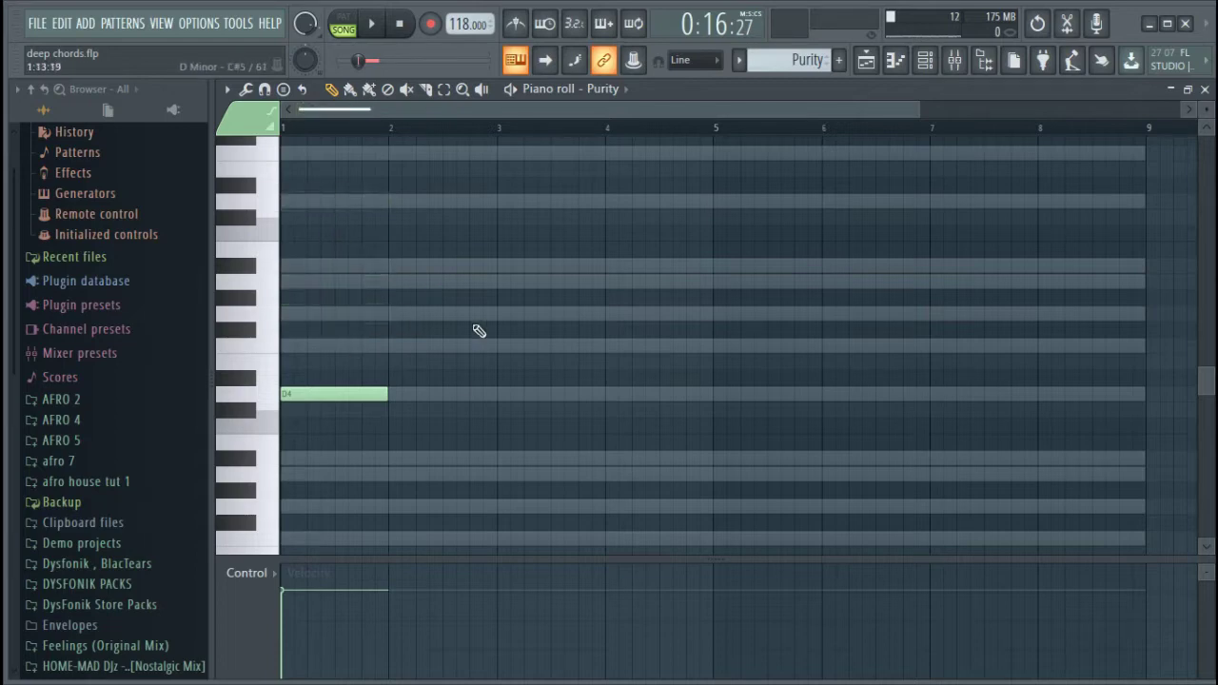
Step: Select bars 17 to 25 on the playlist timeline as the playback range
{"action": "left_click", "coordinate": [865, 60]}
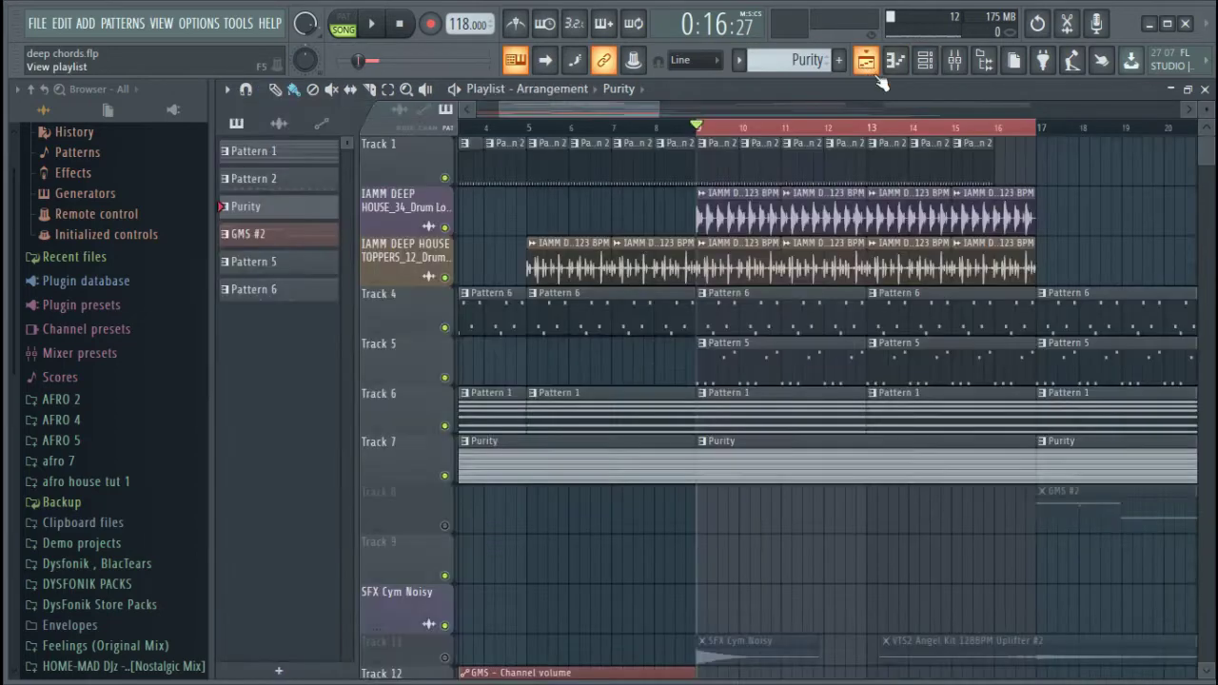
{"action": "scroll", "coordinate": [809, 194], "scroll_direction": "down", "scroll_amount": 1}
{"action": "scroll", "coordinate": [814, 125], "scroll_direction": "down", "scroll_amount": 2}
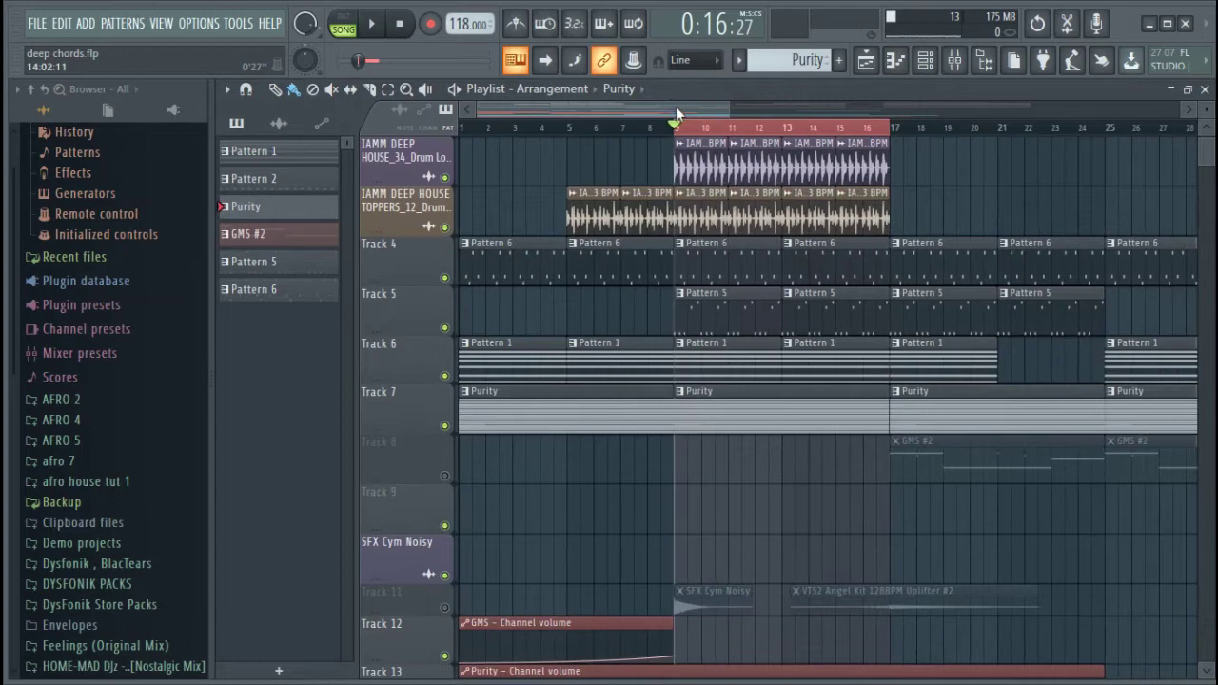
{"action": "scroll", "coordinate": [675, 108], "scroll_direction": "down", "scroll_amount": 3}
{"action": "scroll", "coordinate": [676, 107], "scroll_direction": "up", "scroll_amount": 3}
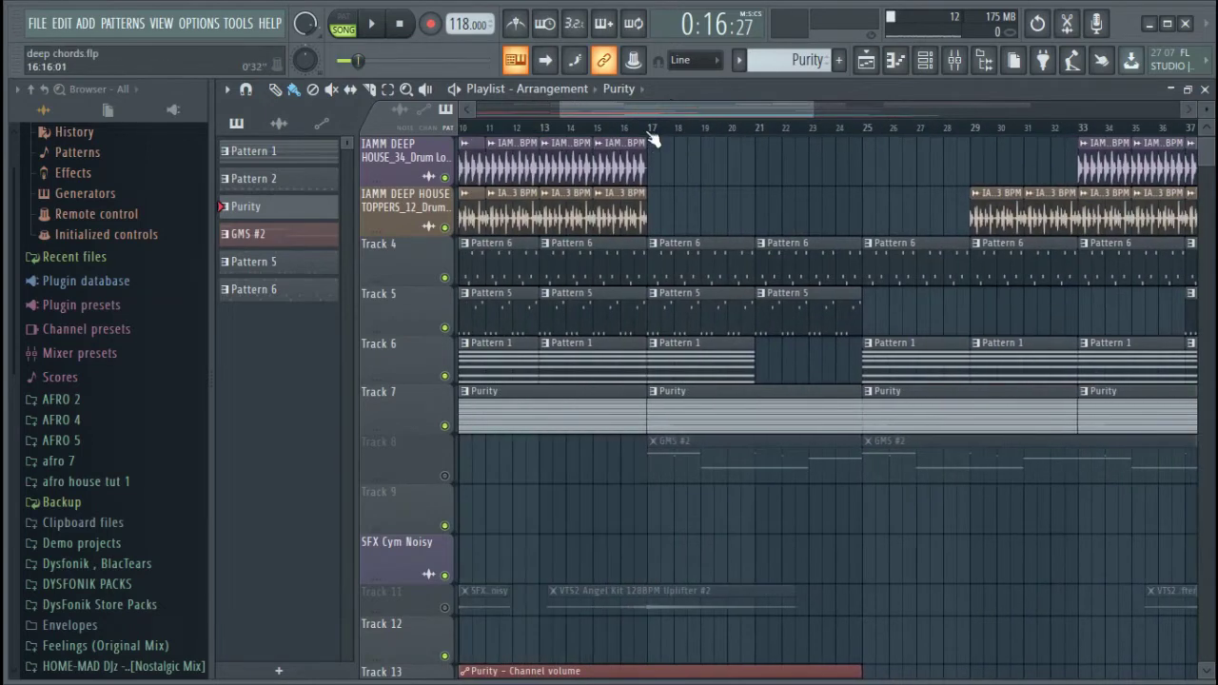
{"action": "left_click_drag", "start_coordinate": [664, 134], "coordinate": [866, 153]}
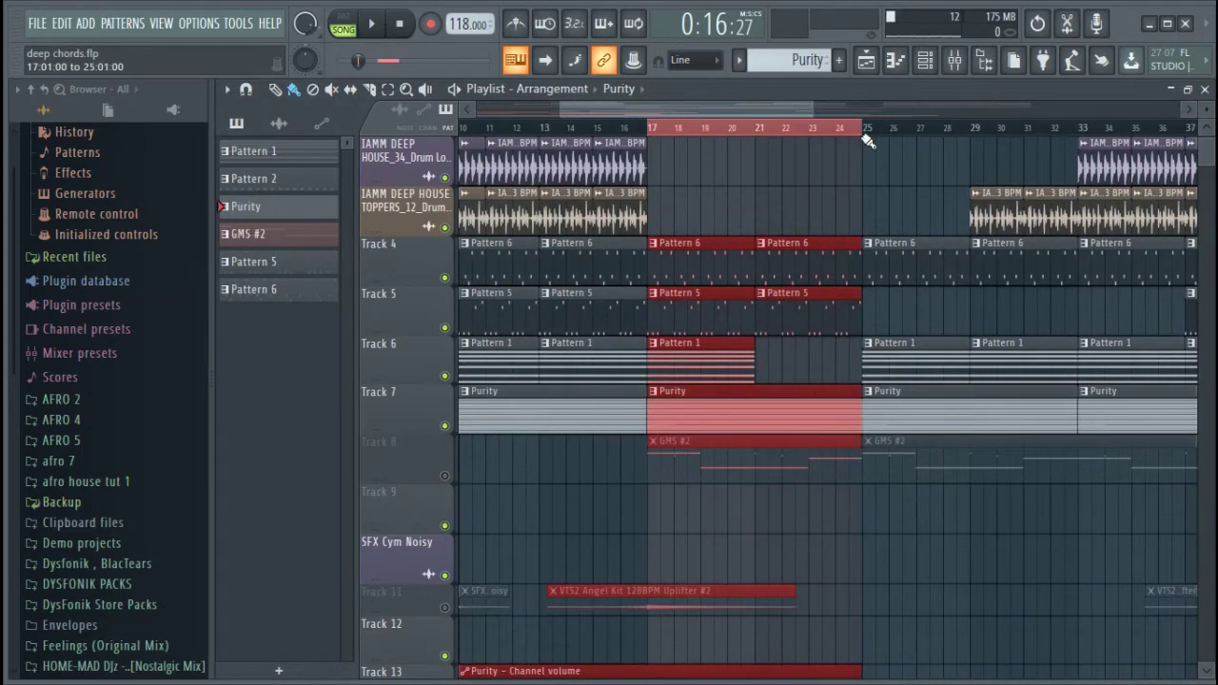
Step: Play the selected range while showing the Purity channel's bar 1 D4 note in its piano roll
{"action": "left_click", "coordinate": [924, 60]}
{"action": "left_click", "coordinate": [583, 354]}
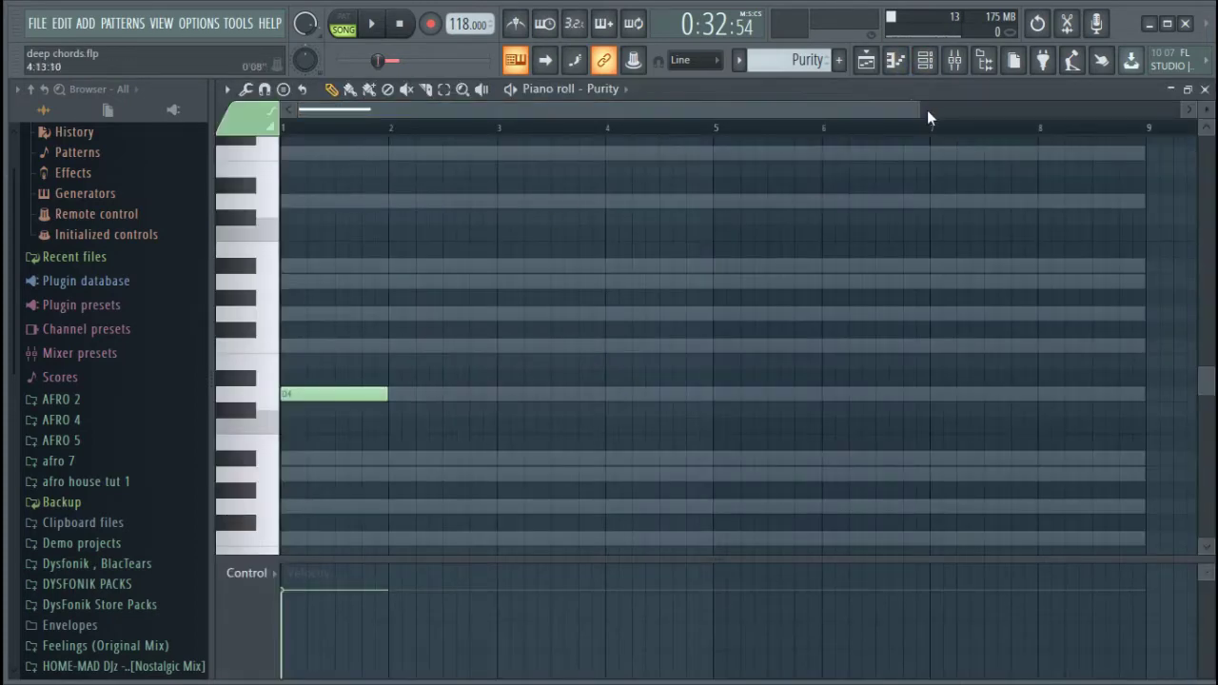
{"action": "left_click_drag", "start_coordinate": [927, 113], "coordinate": [569, 113]}
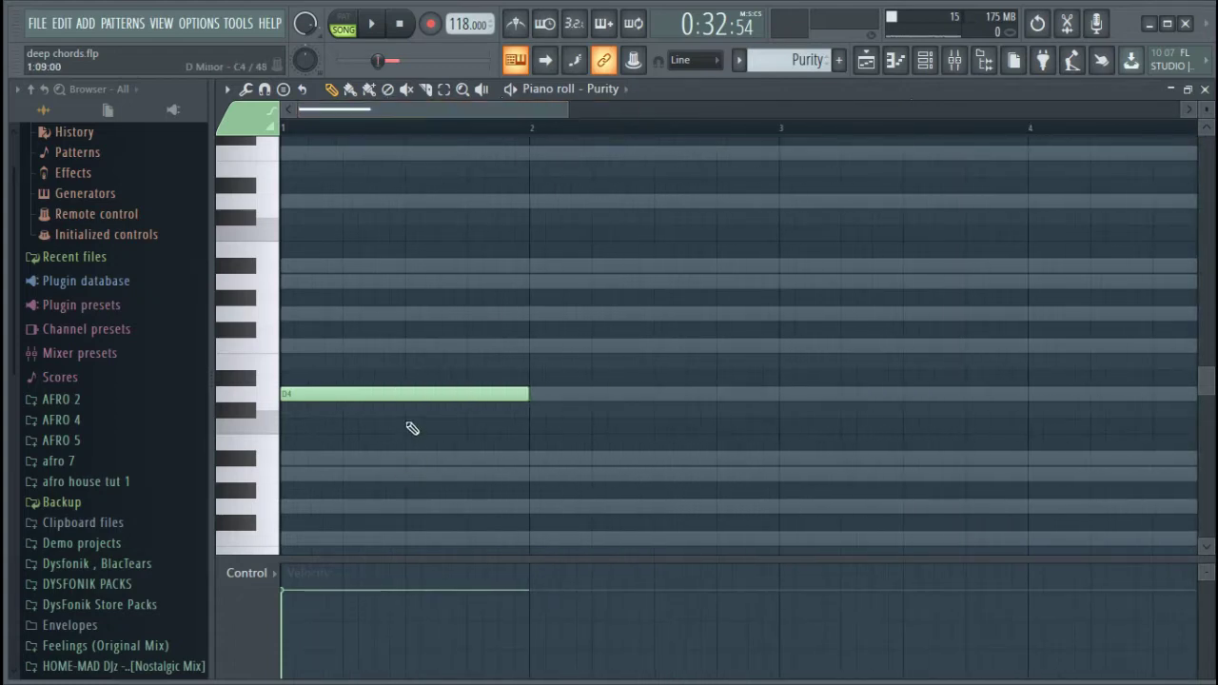
{"action": "left_click_drag", "start_coordinate": [400, 395], "coordinate": [367, 392]}
{"action": "key", "text": "space"}
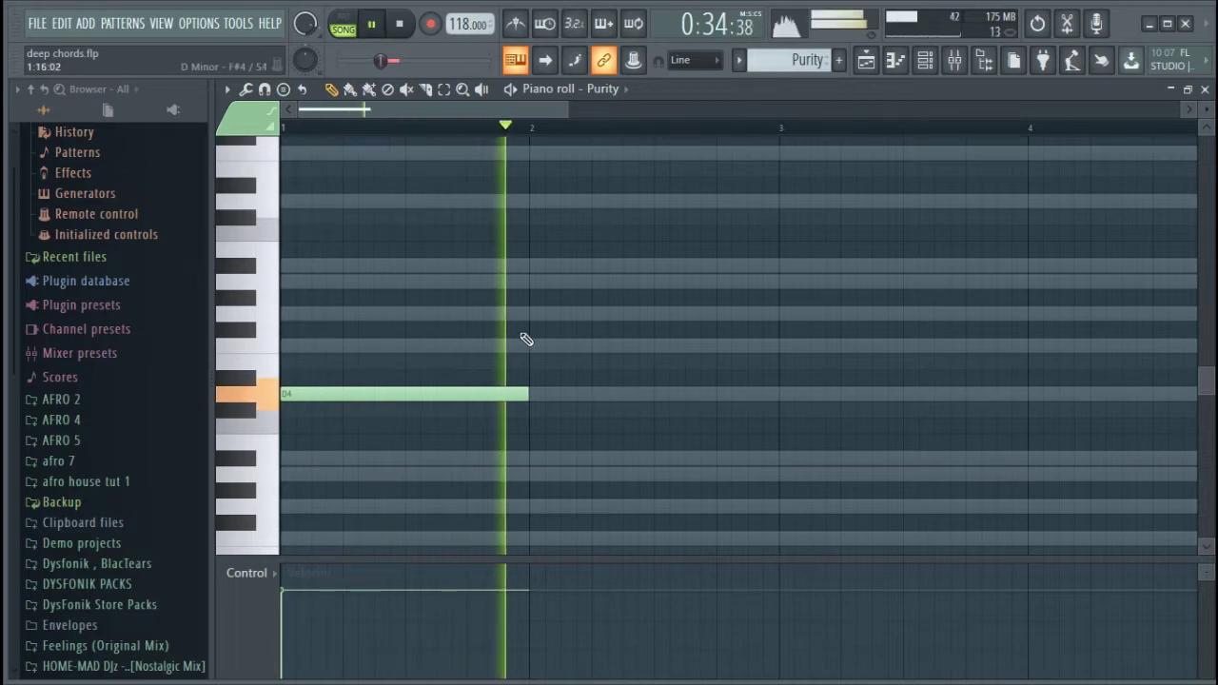
Step: Mute Tracks 4 and 5 in the playlist and play the selected bars
{"action": "key", "text": "space"}
{"action": "left_click", "coordinate": [865, 59]}
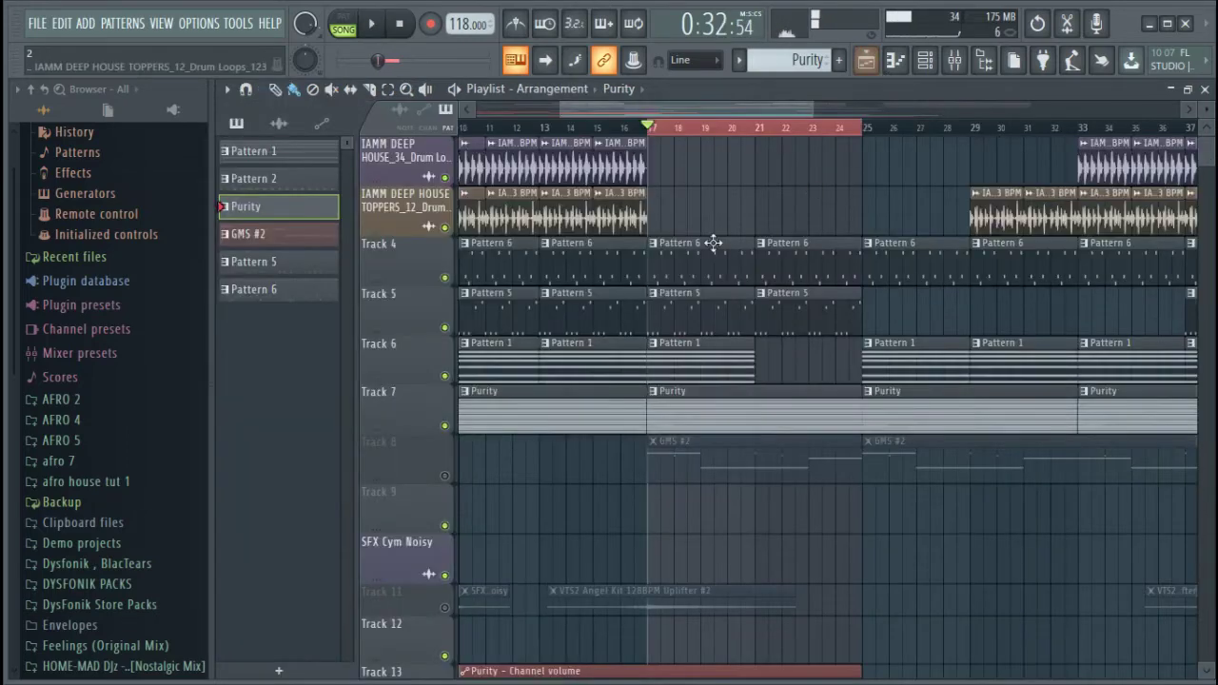
{"action": "left_click", "coordinate": [449, 327]}
{"action": "left_click", "coordinate": [449, 277]}
{"action": "key", "text": "space"}
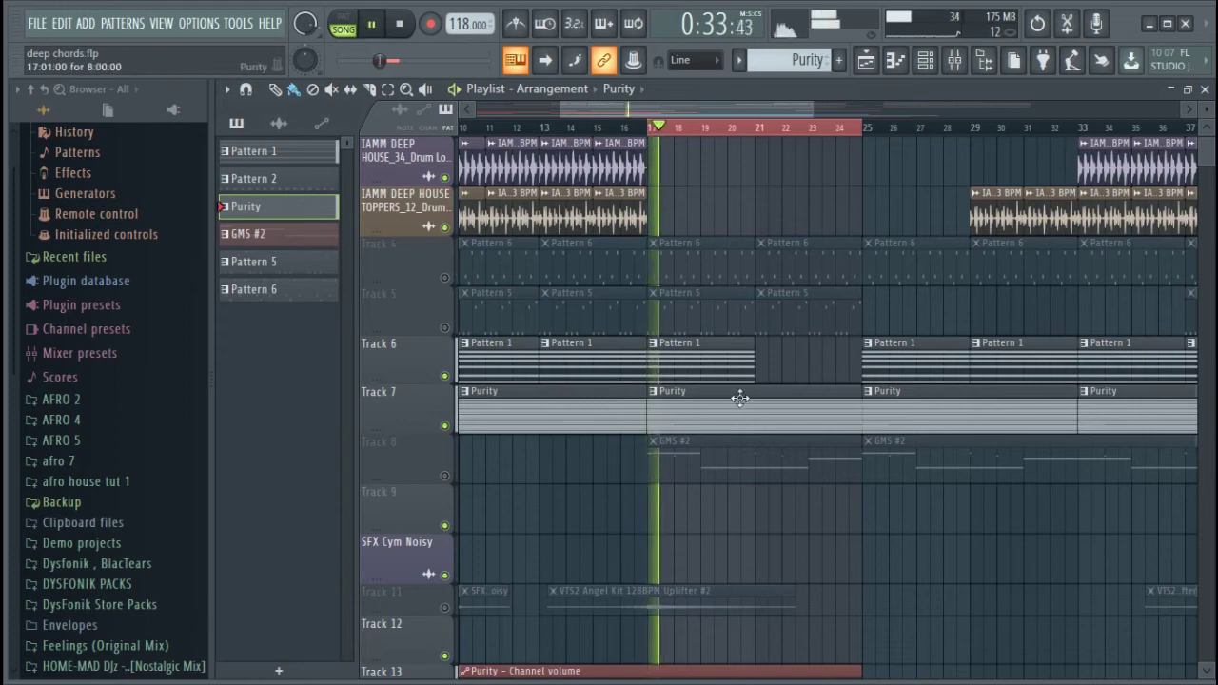
Step: Add a G4 note above the D4 at bar 1 of the Purity channel and play it back
{"action": "left_click", "coordinate": [925, 60]}
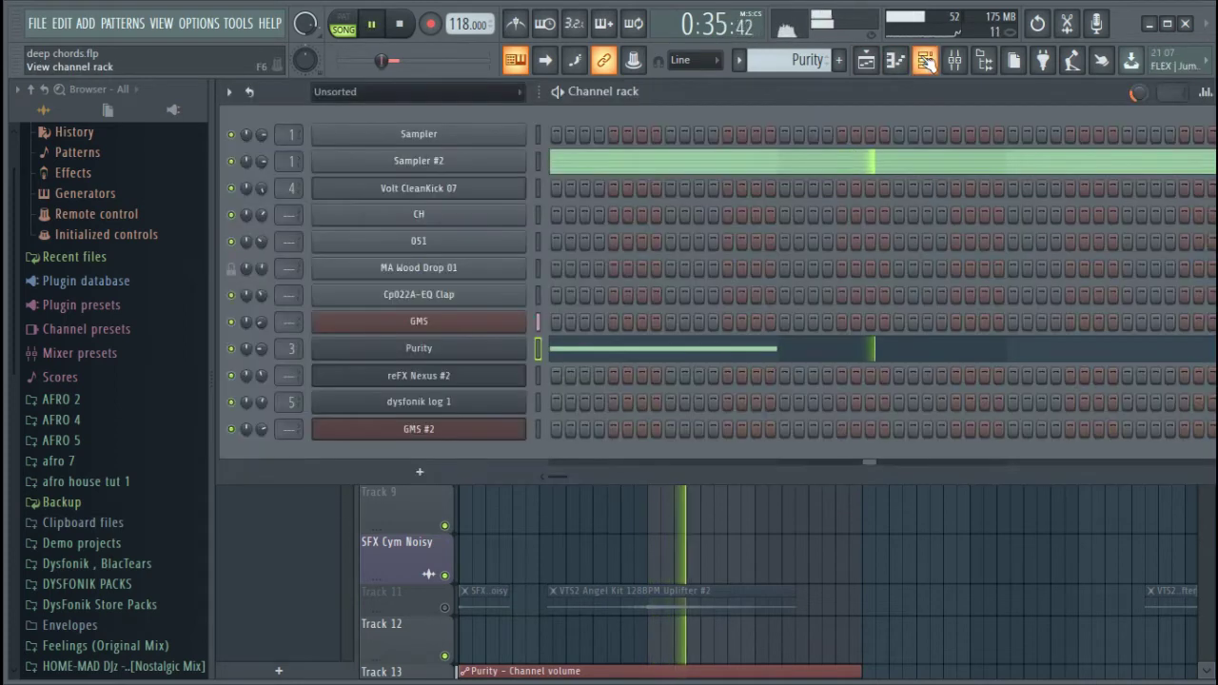
{"action": "key", "text": "space"}
{"action": "left_click", "coordinate": [720, 348]}
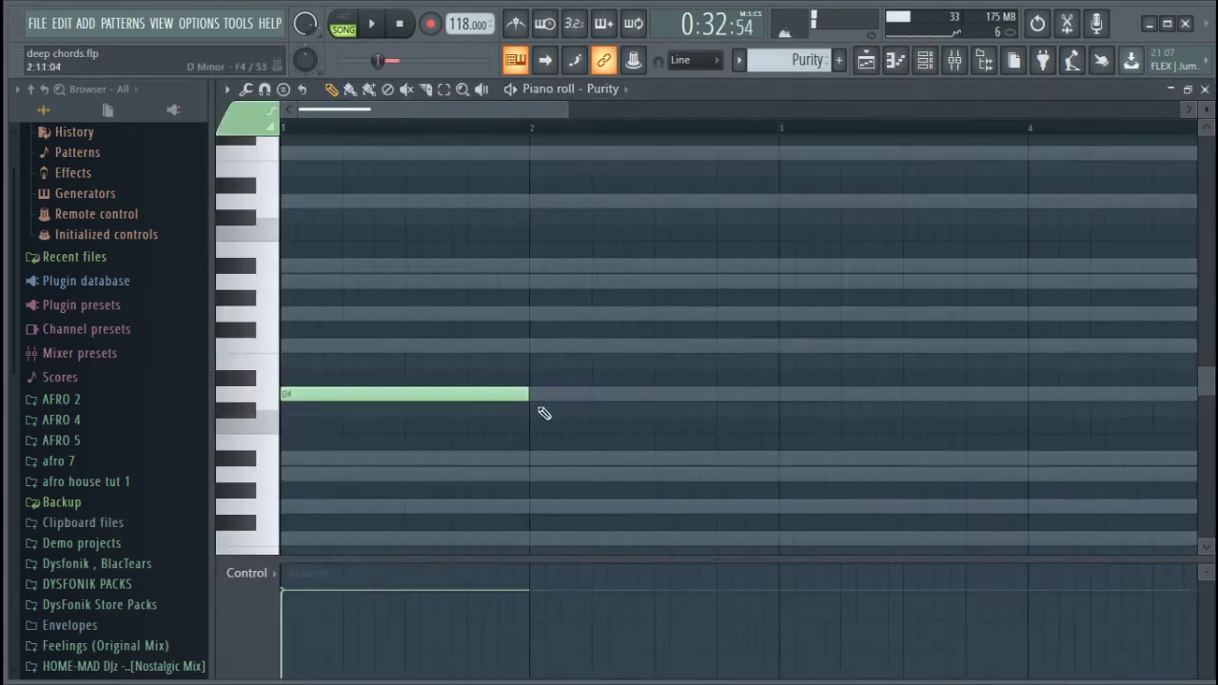
{"action": "left_click", "coordinate": [290, 317]}
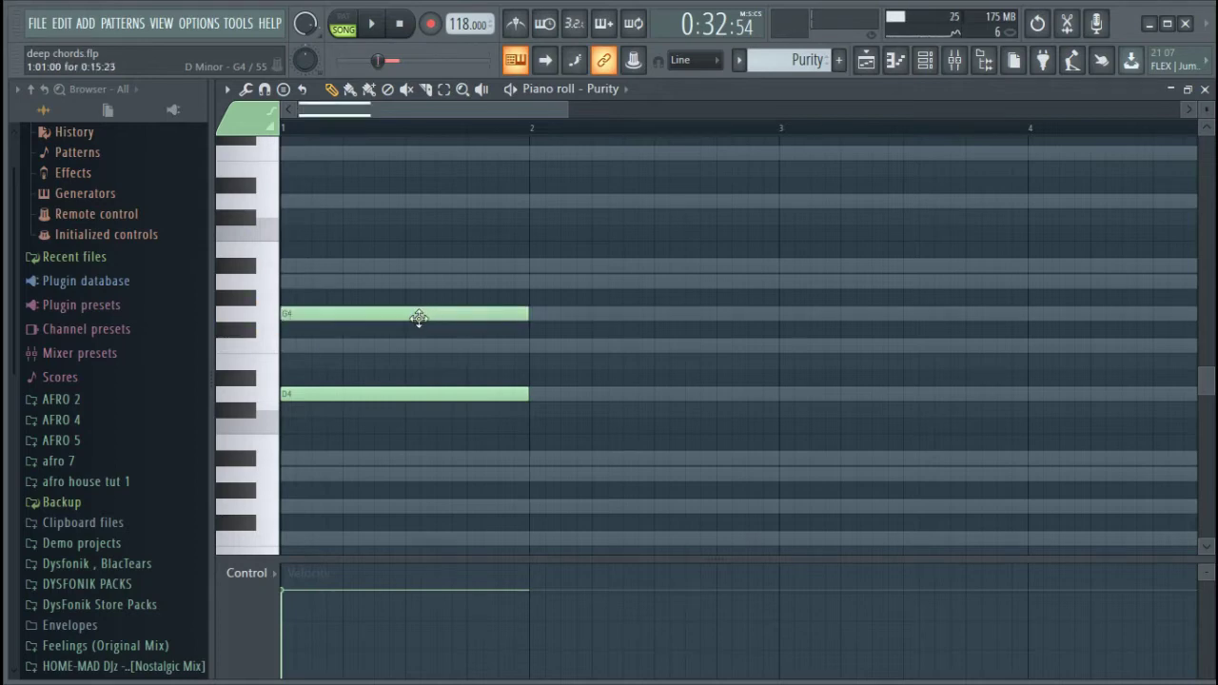
{"action": "key", "text": "space"}
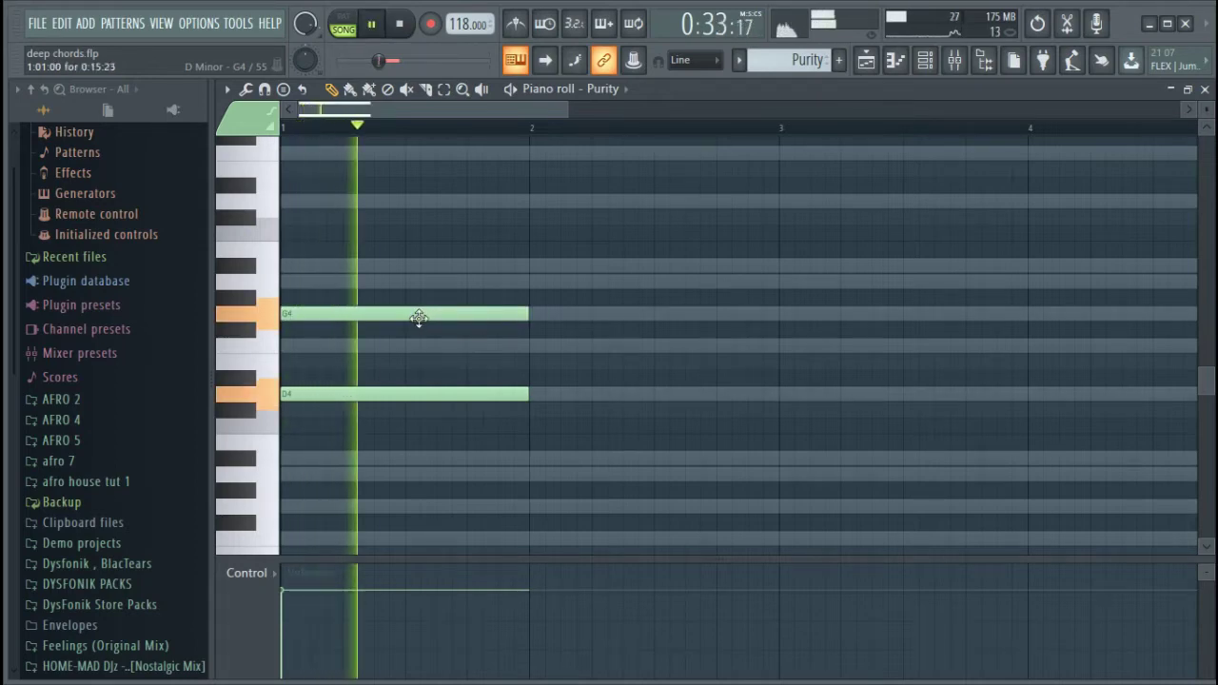
{"action": "key", "text": "space"}
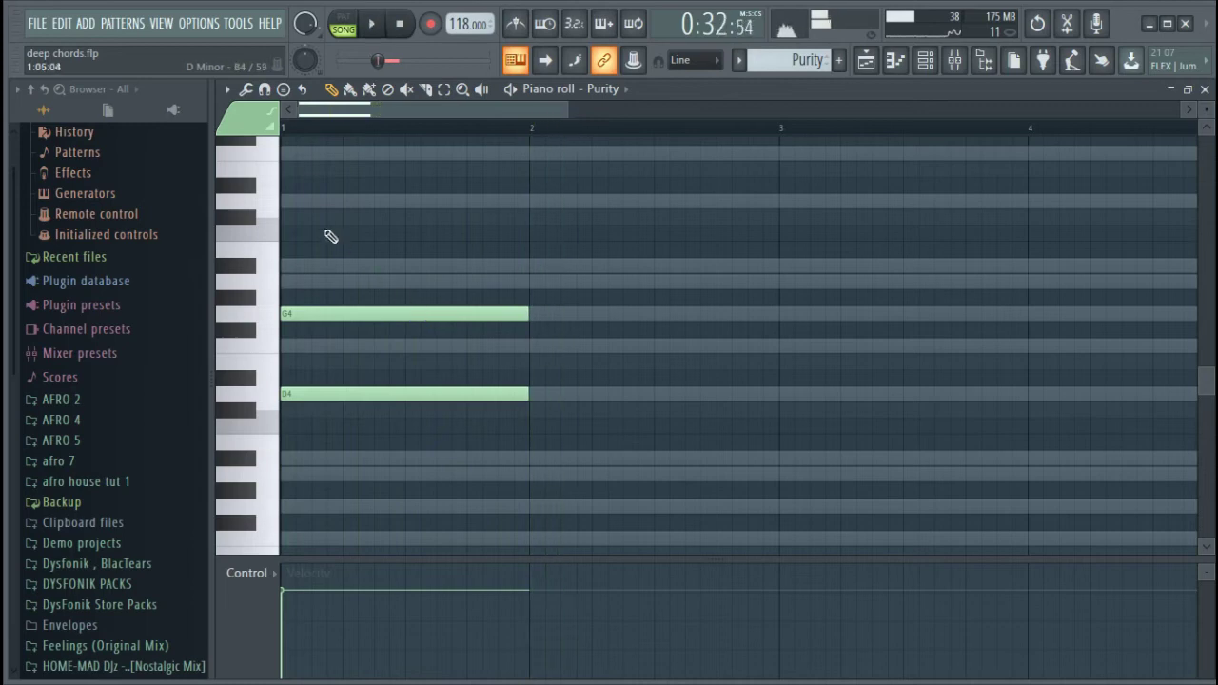
Step: Add a D5 note to the Purity channel's bar 1 chord and play the result
{"action": "left_click", "coordinate": [290, 201]}
{"action": "key", "text": "space"}
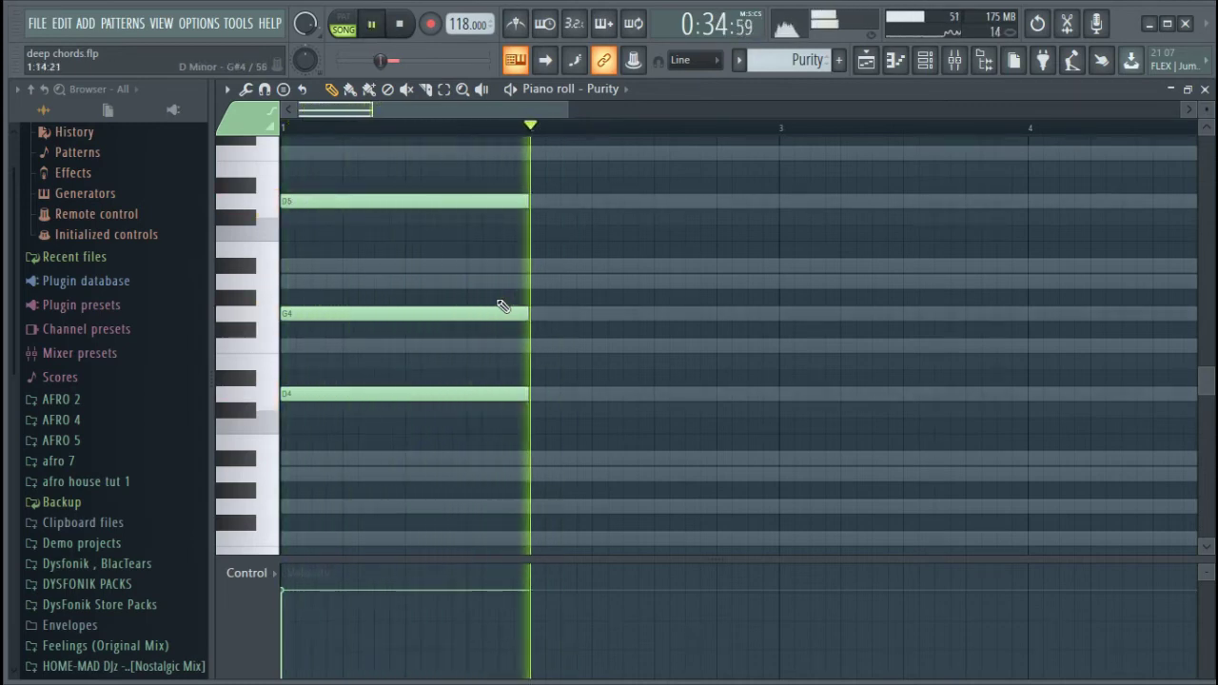
{"action": "key", "text": "space"}
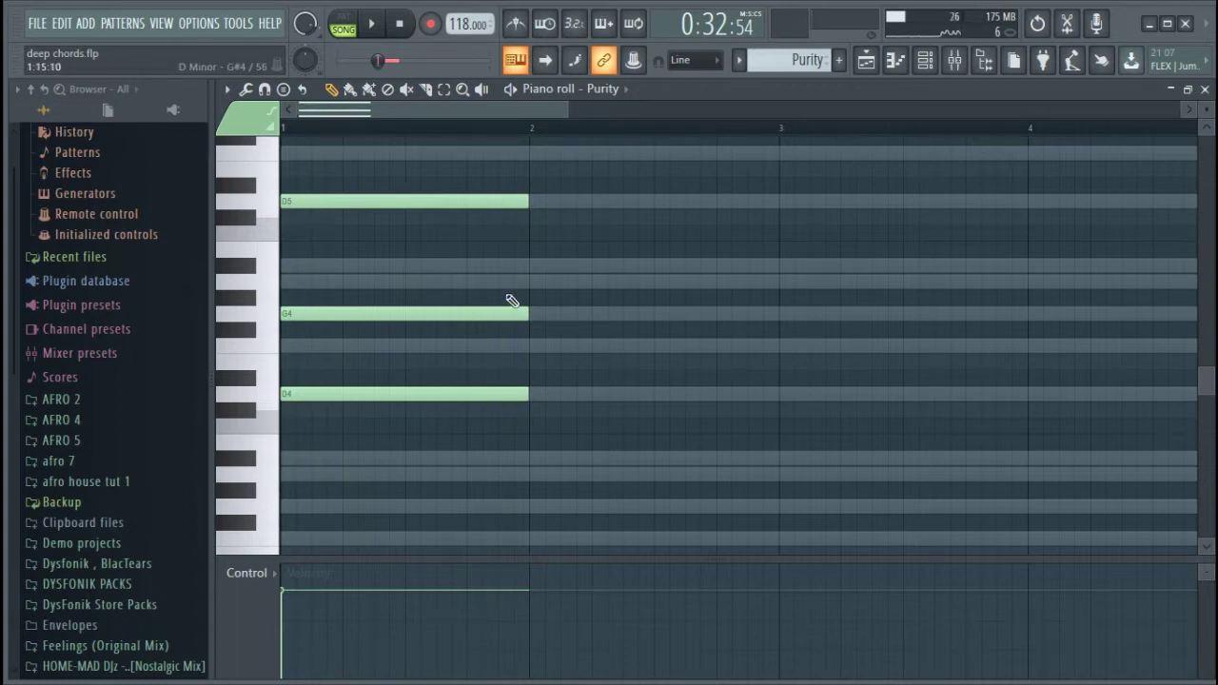
Step: Duplicate the bar 1 chord into bar 2, transpose the copy up to F4, A#4 and F5, and play both chords
{"action": "scroll", "coordinate": [479, 429], "scroll_direction": "up", "scroll_amount": 3}
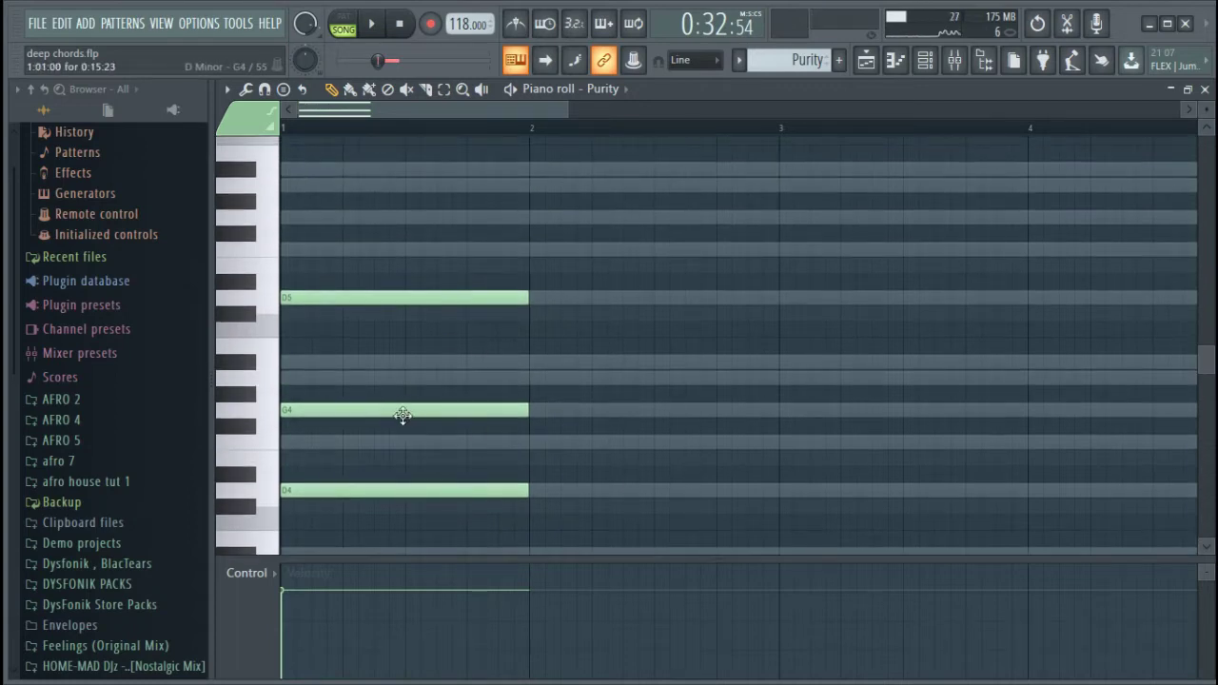
{"action": "mouse_move", "coordinate": [403, 415]}
{"action": "left_mouse_down"}
{"action": "mouse_move", "coordinate": [401, 392]}
{"action": "mouse_move", "coordinate": [394, 413]}
{"action": "left_mouse_up"}
{"action": "scroll", "coordinate": [394, 381], "scroll_direction": "down", "scroll_amount": 2}
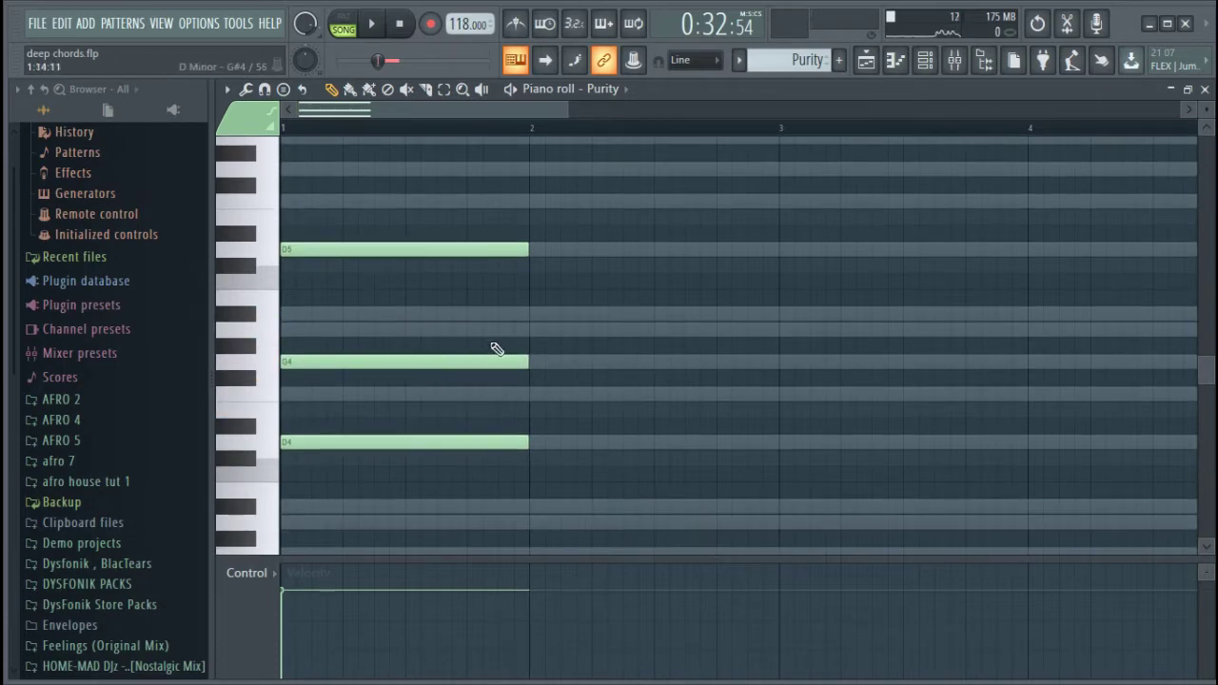
{"action": "left_click_drag", "start_coordinate": [579, 478], "coordinate": [313, 173]}
{"action": "key", "text": "ctrl+b"}
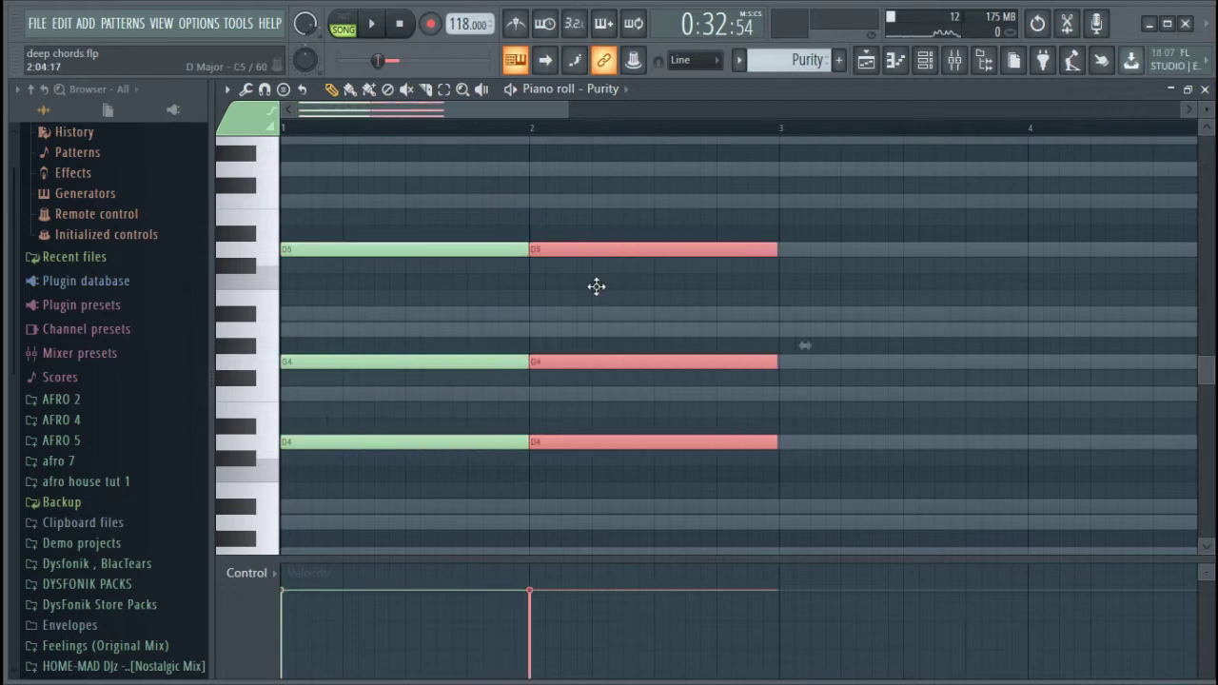
{"action": "key", "text": "Down"}
{"action": "key", "text": "Down"}
{"action": "left_click_drag", "start_coordinate": [603, 276], "coordinate": [598, 193]}
{"action": "left_click", "coordinate": [615, 245]}
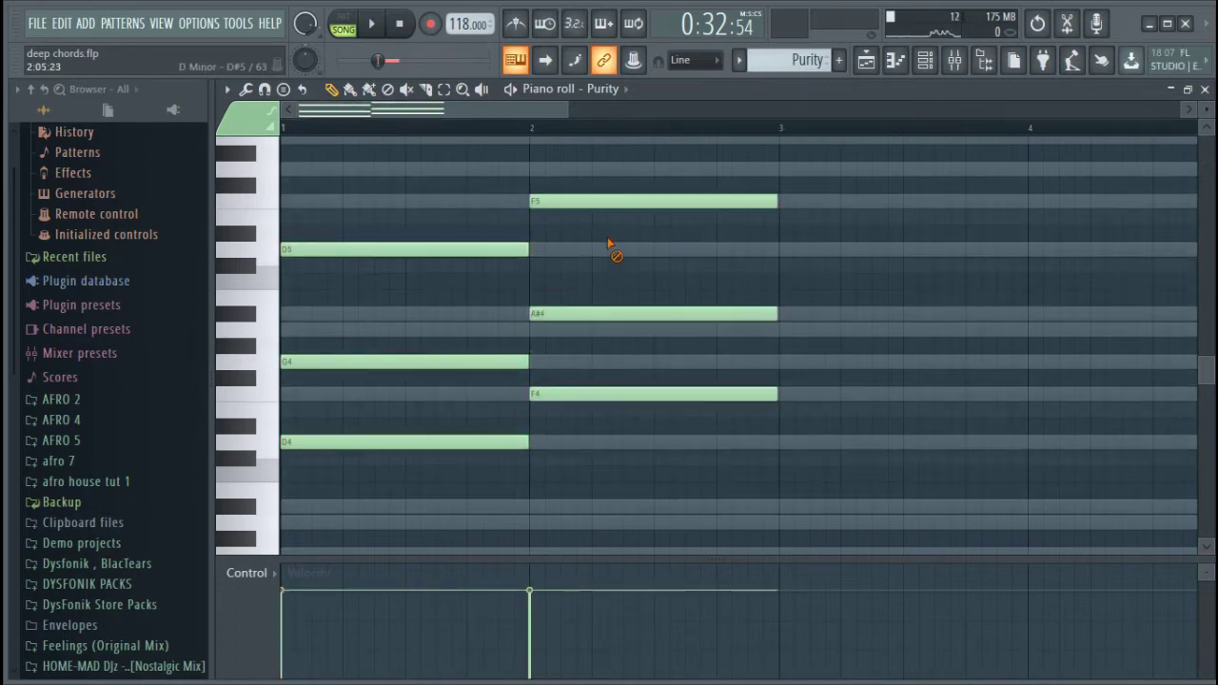
{"action": "key", "text": "space"}
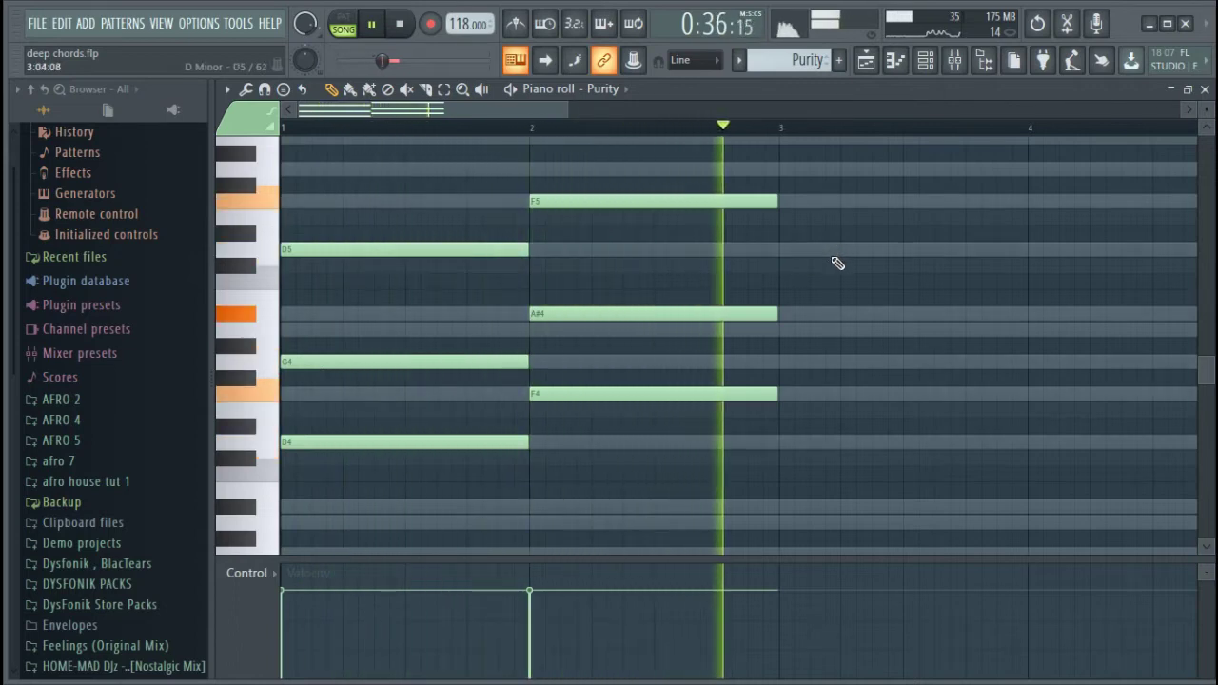
{"action": "key", "text": "space"}
Step: Copy the bar 2 chord into bar 3 and transpose it up to G4, C5 and G5
{"action": "scroll", "coordinate": [856, 370], "scroll_direction": "down", "scroll_amount": 3}
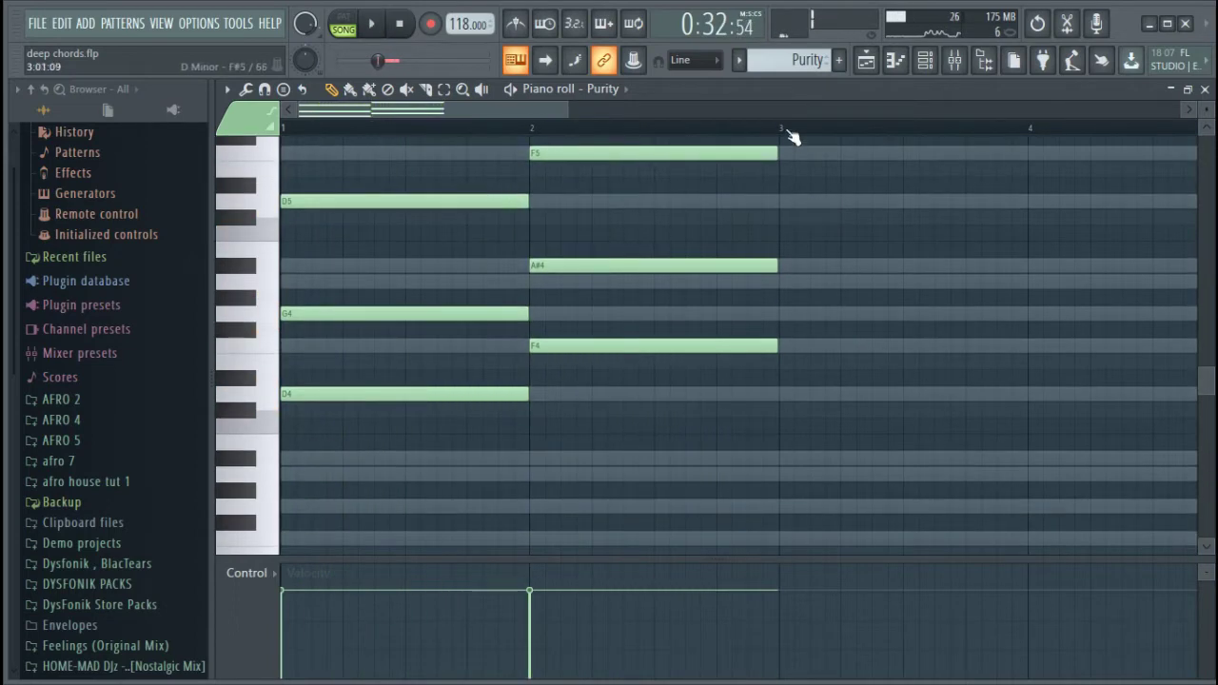
{"action": "scroll", "coordinate": [793, 136], "scroll_direction": "down", "scroll_amount": 3}
{"action": "scroll", "coordinate": [790, 139], "scroll_direction": "down", "scroll_amount": 1}
{"action": "scroll", "coordinate": [717, 378], "scroll_direction": "up", "scroll_amount": 4}
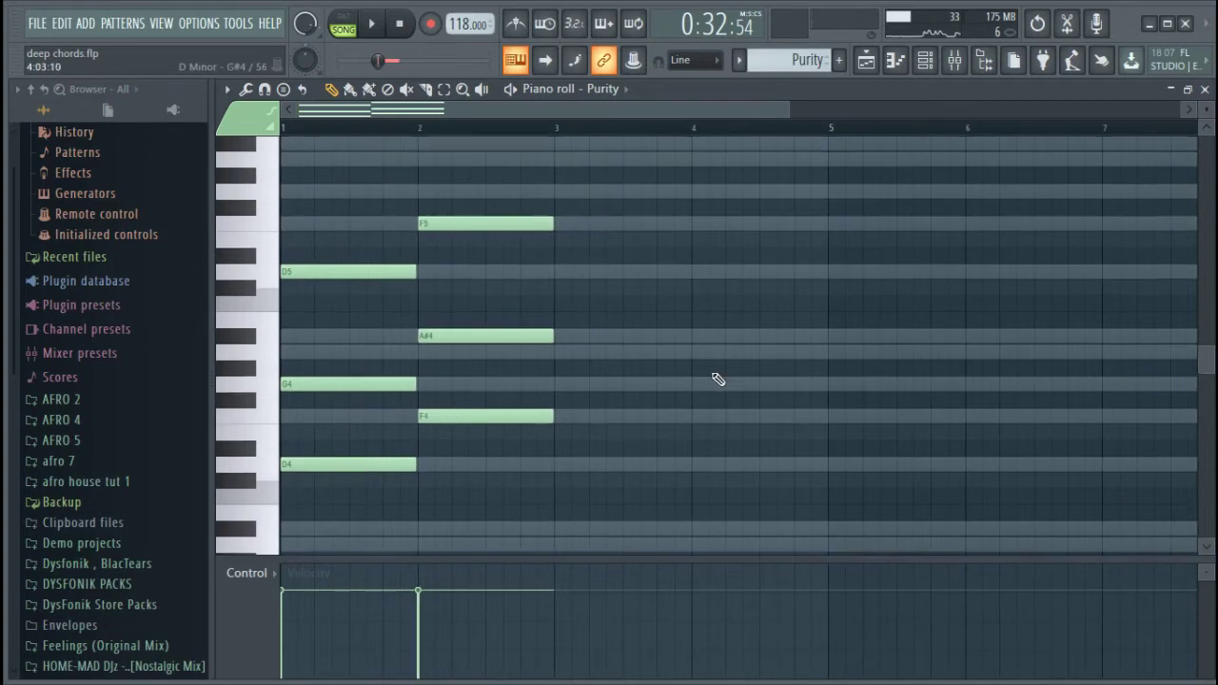
{"action": "left_click_drag", "start_coordinate": [671, 529], "coordinate": [185, 212]}
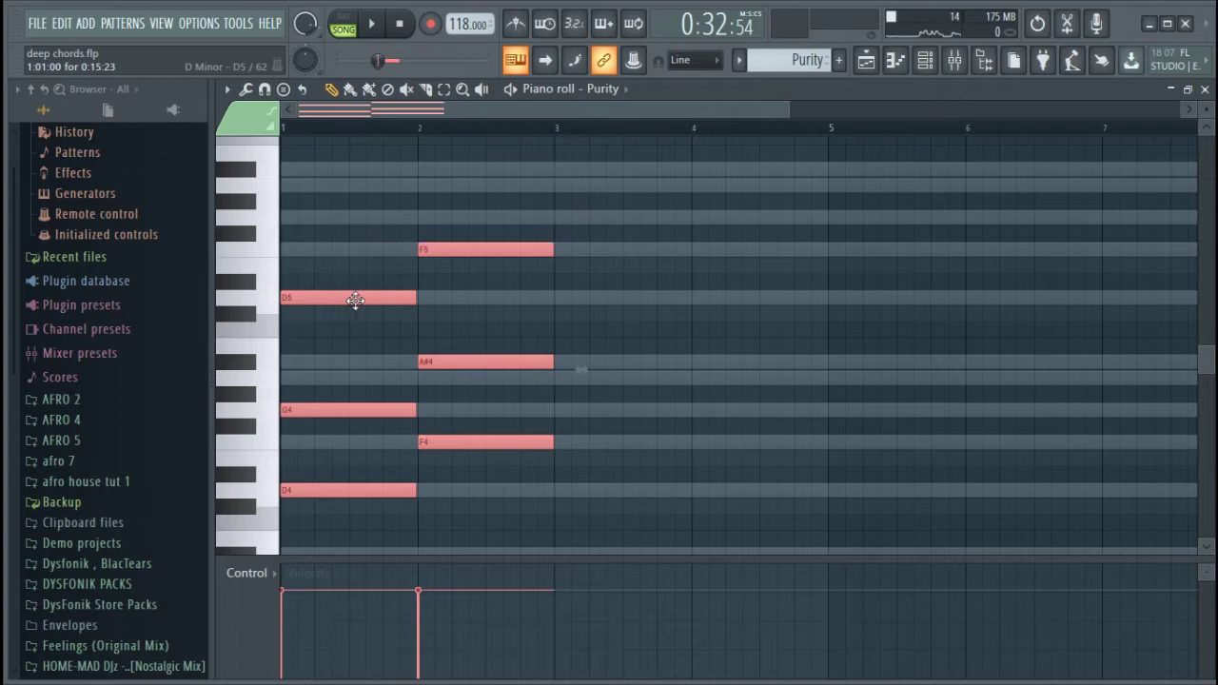
{"action": "left_click", "coordinate": [669, 367], "text": "ctrl"}
{"action": "left_click_drag", "start_coordinate": [627, 514], "coordinate": [477, 162]}
{"action": "left_click_drag", "start_coordinate": [506, 250], "coordinate": [641, 214]}
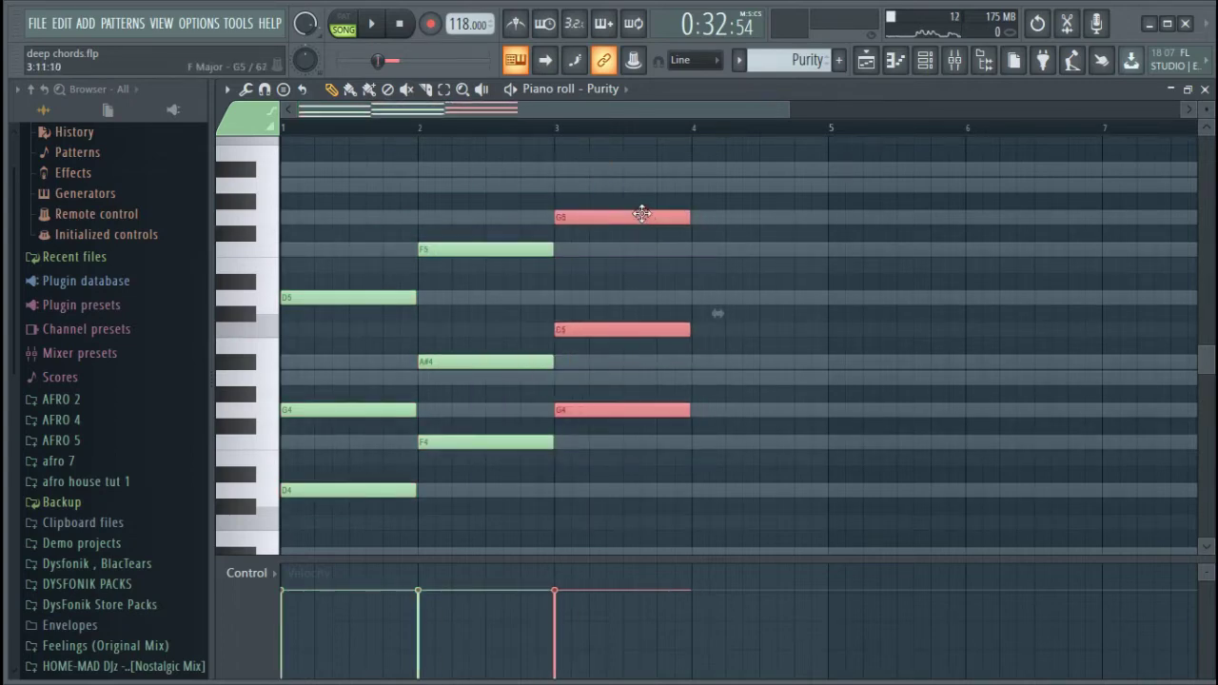
{"action": "left_click", "coordinate": [676, 312]}
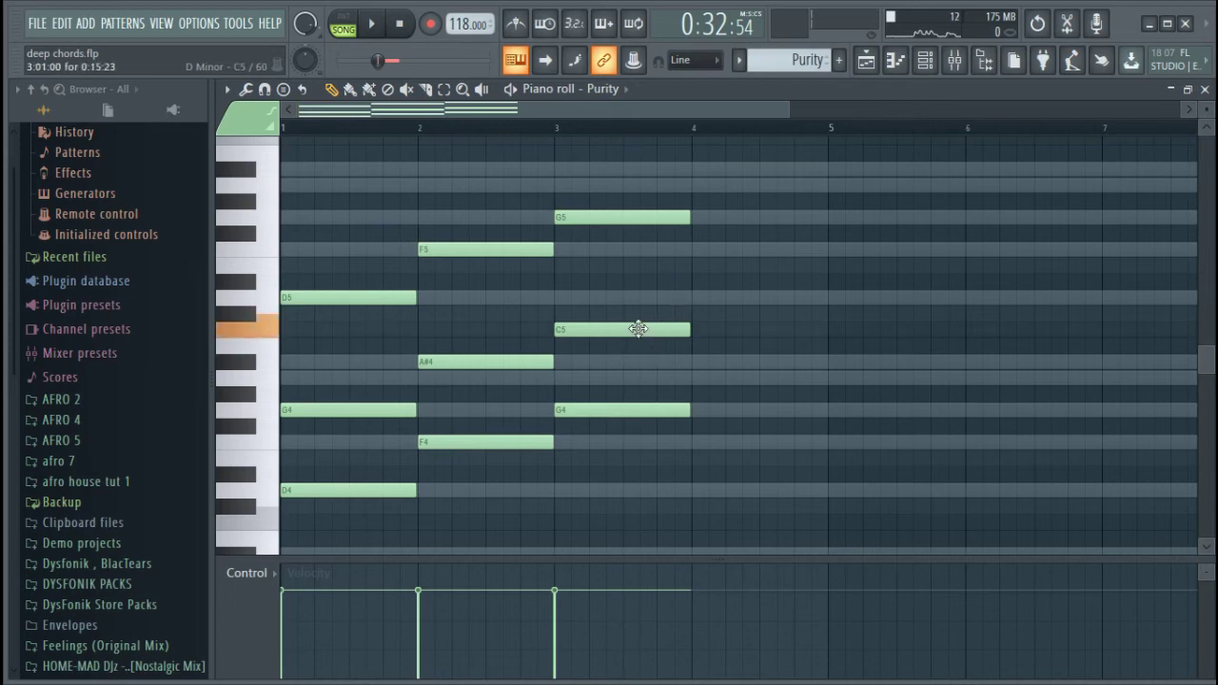
Step: Raise the middle note of the bar 3 chord to D5
{"action": "left_click_drag", "start_coordinate": [637, 328], "coordinate": [641, 296]}
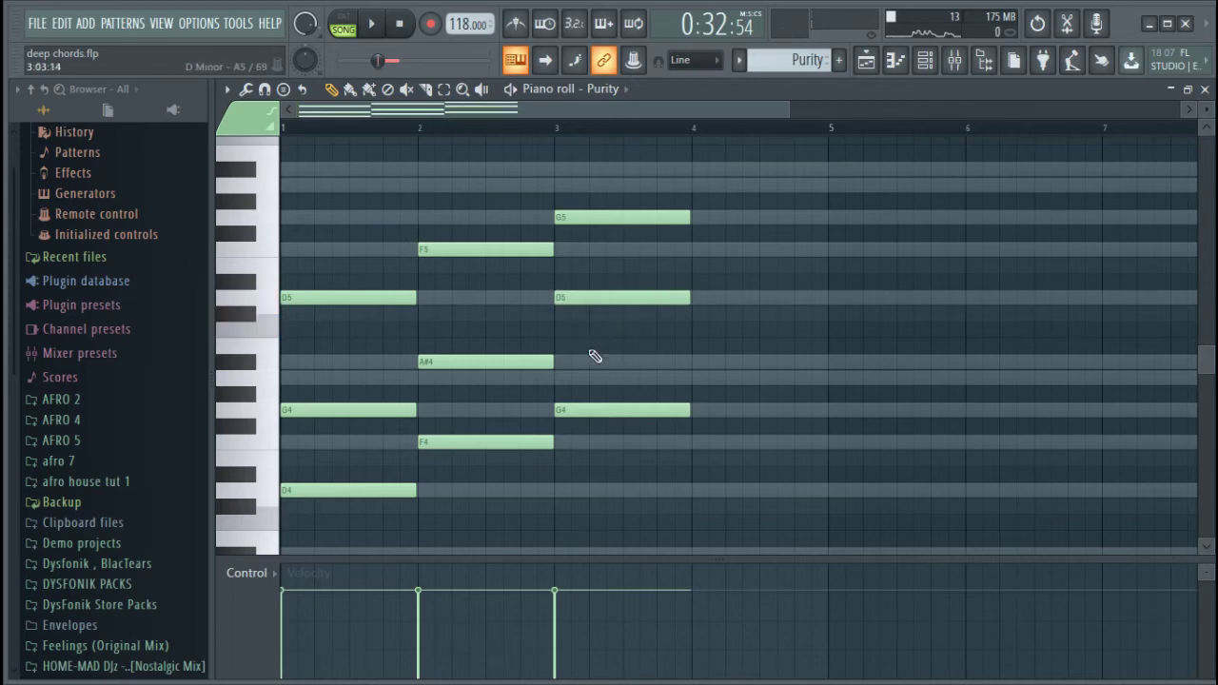
{"action": "scroll", "coordinate": [655, 333], "scroll_direction": "down", "scroll_amount": 2}
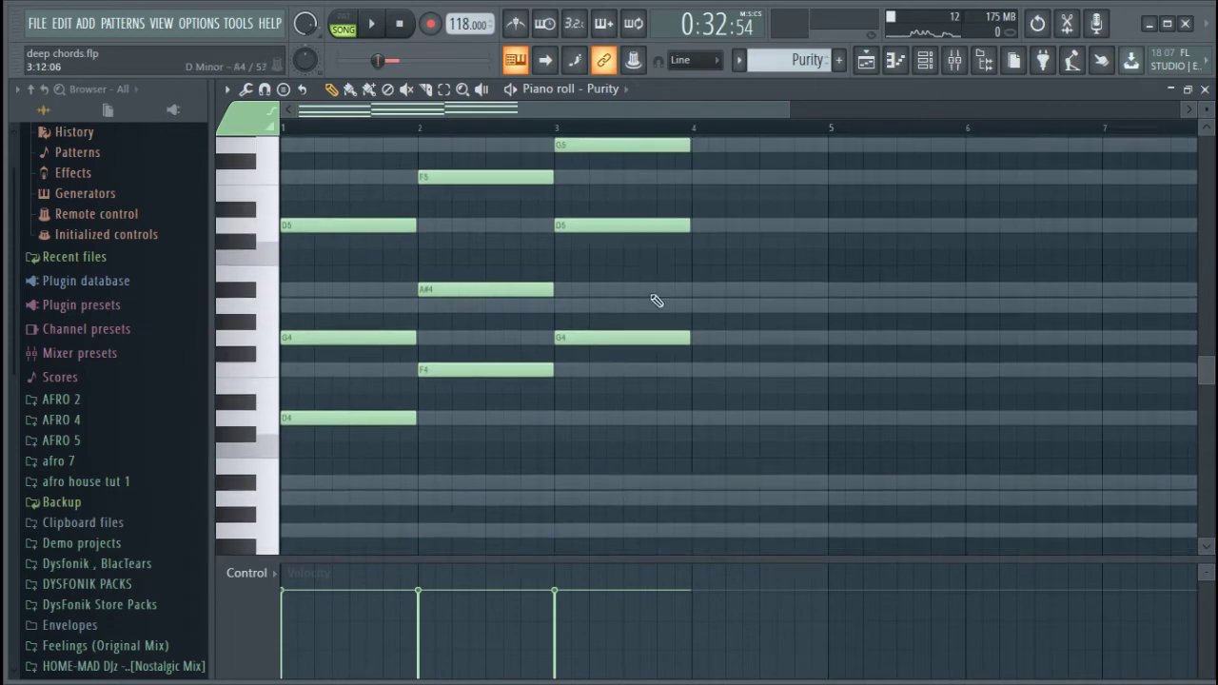
{"action": "scroll", "coordinate": [656, 299], "scroll_direction": "up", "scroll_amount": 2}
{"action": "mouse_move", "coordinate": [631, 200]}
{"action": "left_mouse_down"}
{"action": "mouse_move", "coordinate": [580, 443]}
{"action": "mouse_move", "coordinate": [457, 498]}
{"action": "mouse_move", "coordinate": [337, 261]}
{"action": "mouse_move", "coordinate": [347, 283]}
{"action": "left_mouse_up"}
Step: Undo the demonstration edits back through the note deletion to restore the original Purity chords, and deselect the notes
{"action": "scroll", "coordinate": [348, 286], "scroll_direction": "down", "scroll_amount": 4}
{"action": "key", "text": "ctrl+alt+z"}
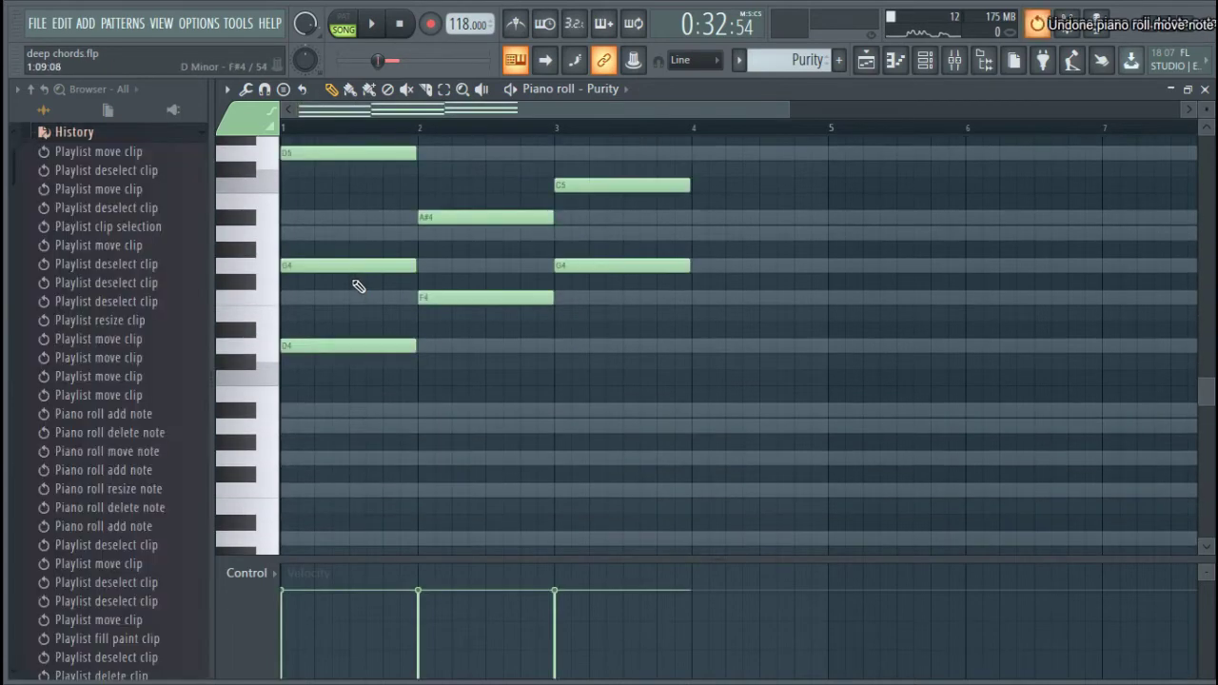
{"action": "key", "text": "ctrl+alt+z"}
{"action": "scroll", "coordinate": [459, 324], "scroll_direction": "up", "scroll_amount": 2}
{"action": "key", "text": "ctrl+alt+z"}
{"action": "key", "text": "ctrl+alt+z"}
{"action": "key", "text": "ctrl+alt+z"}
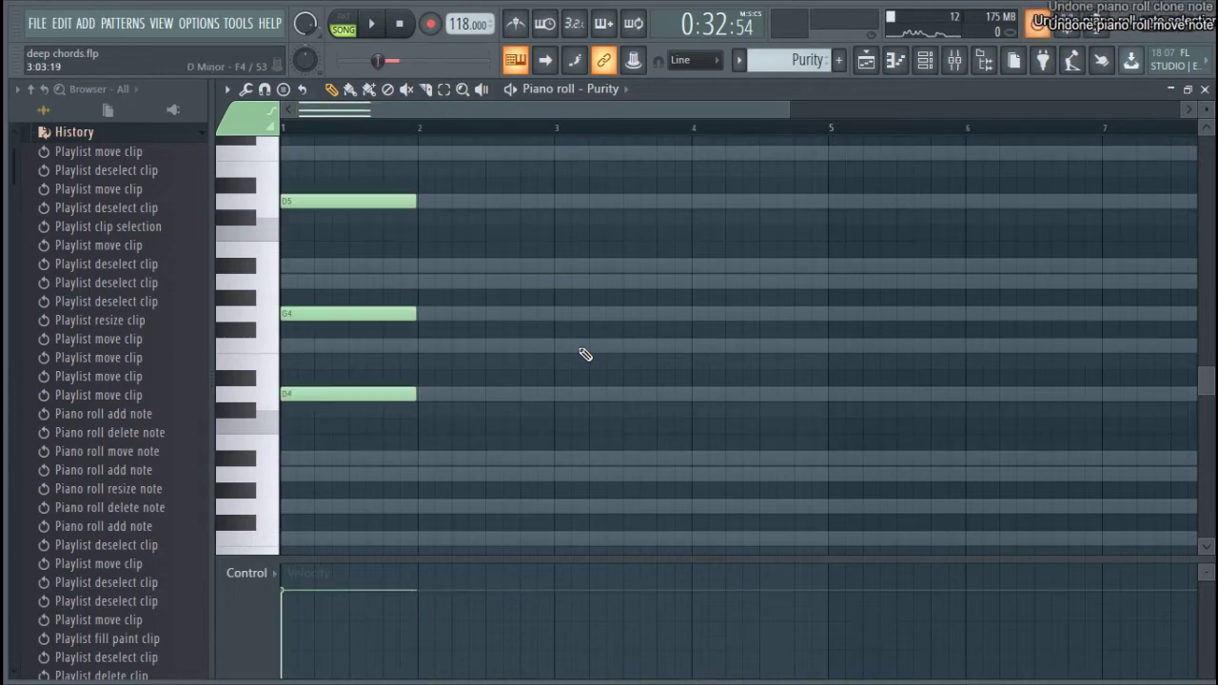
{"action": "key", "text": "ctrl+alt+z"}
{"action": "key", "text": "ctrl+alt+z"}
{"action": "key", "text": "ctrl+alt+z"}
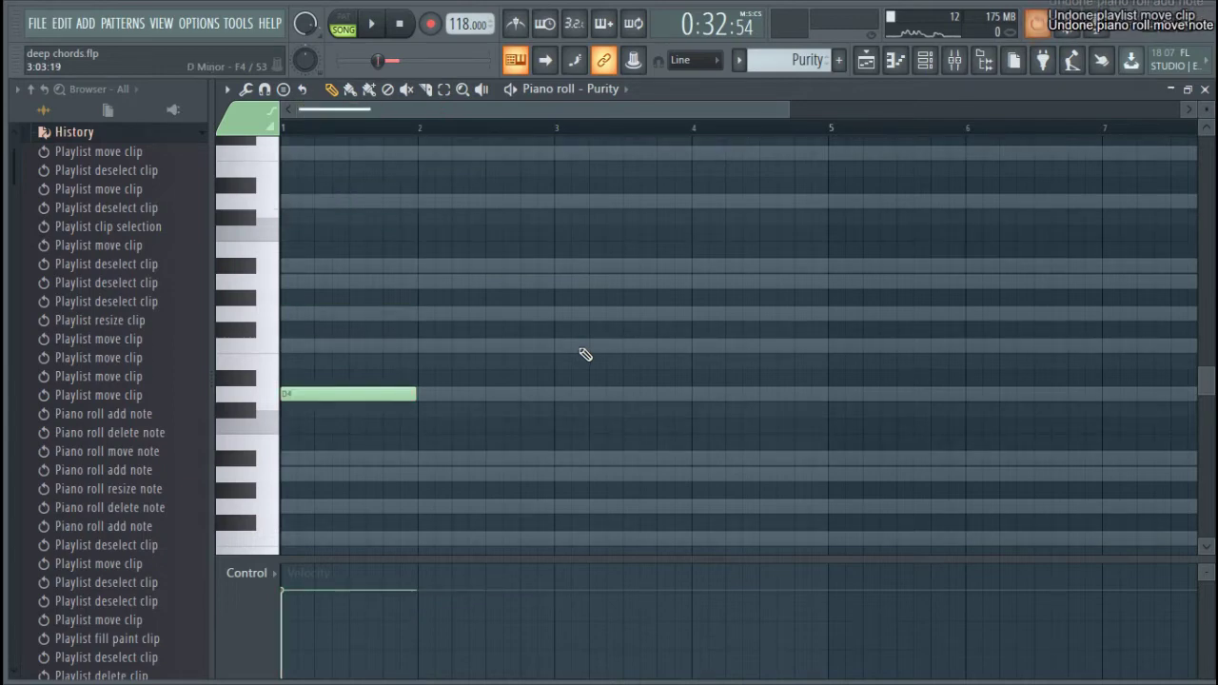
{"action": "key", "text": "ctrl+alt+z"}
{"action": "key", "text": "ctrl+alt+z"}
{"action": "key", "text": "ctrl+alt+z"}
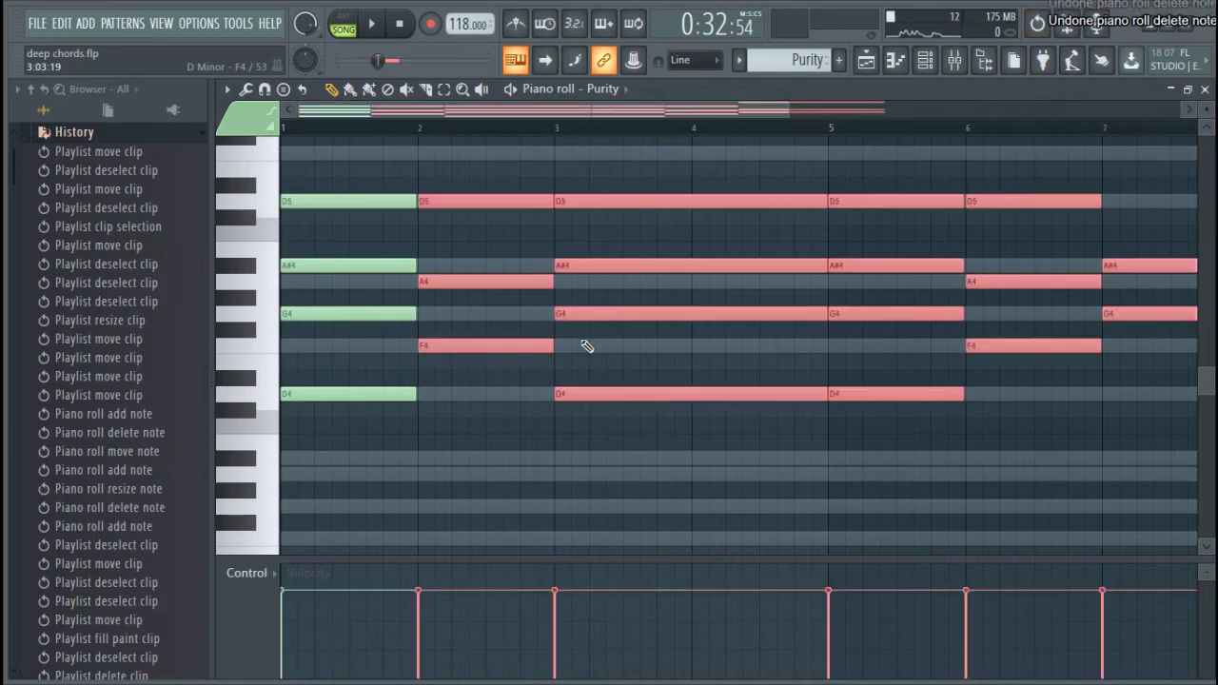
{"action": "scroll", "coordinate": [584, 308], "scroll_direction": "up", "scroll_amount": 2}
{"action": "left_click", "coordinate": [603, 259]}
Step: Play the Purity pattern on its own in pattern mode with all eight bars in view
{"action": "scroll", "coordinate": [679, 249], "scroll_direction": "down", "scroll_amount": 1}
{"action": "scroll", "coordinate": [701, 137], "scroll_direction": "down", "scroll_amount": 3}
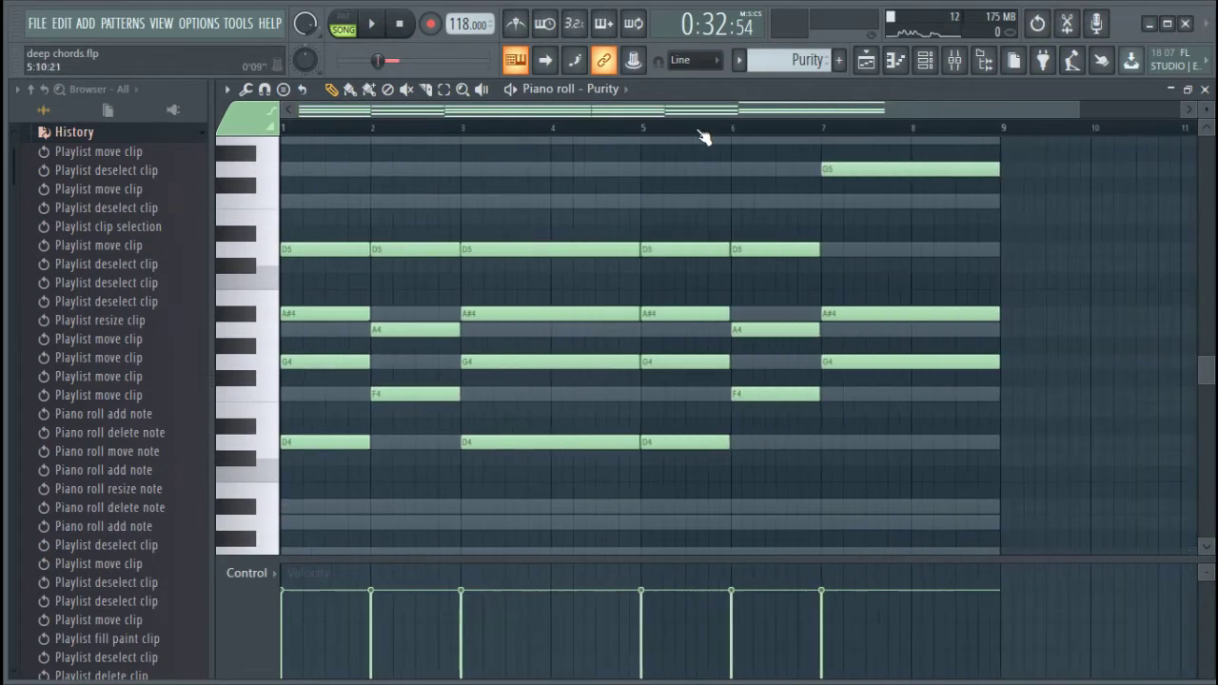
{"action": "scroll", "coordinate": [700, 137], "scroll_direction": "up", "scroll_amount": 2}
{"action": "left_click_drag", "start_coordinate": [714, 112], "coordinate": [440, 105]}
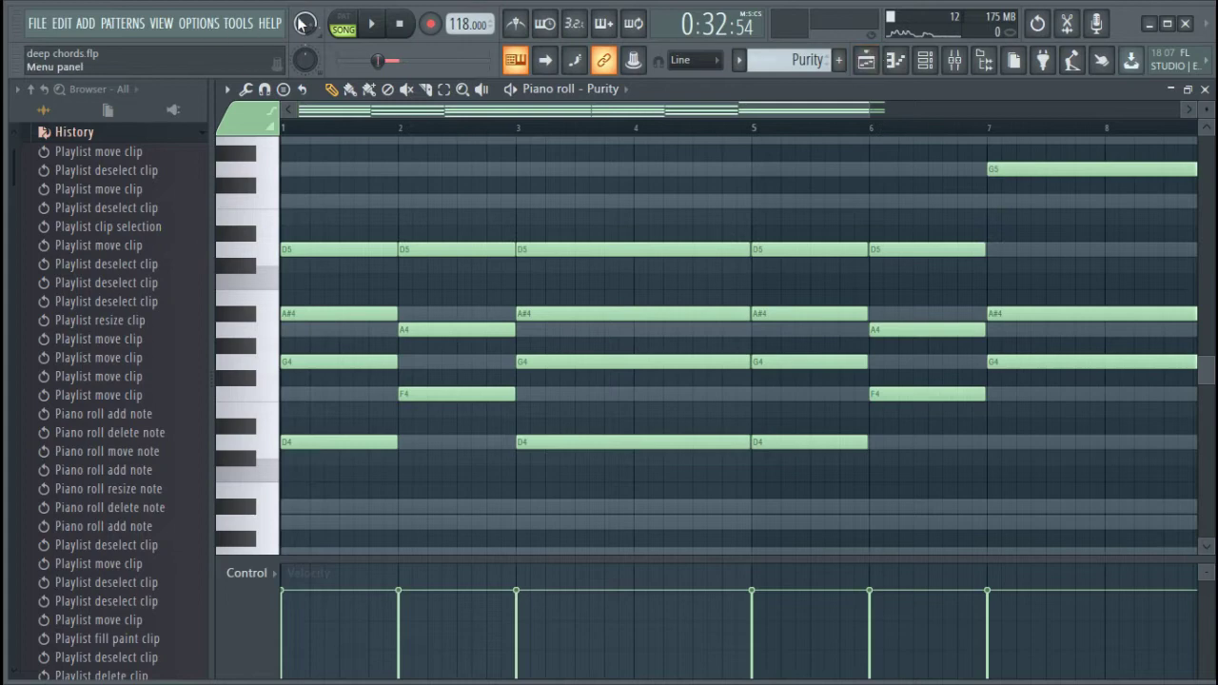
{"action": "key", "text": "space"}
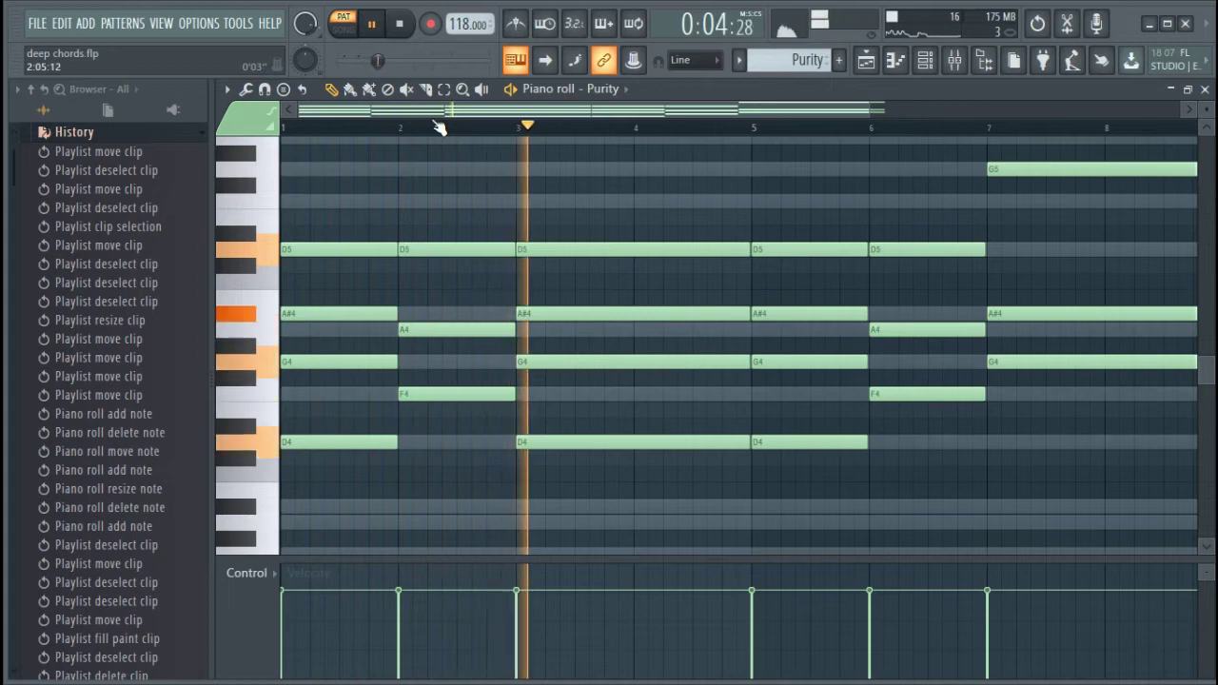
{"action": "key", "text": "XF86AudioRaiseVolume"}
{"action": "key", "text": "XF86AudioRaiseVolume"}
{"action": "key", "text": "XF86AudioRaiseVolume"}
{"action": "scroll", "coordinate": [439, 127], "scroll_direction": "down", "scroll_amount": 4}
{"action": "key", "text": "XF86AudioRaiseVolume"}
{"action": "key", "text": "XF86AudioRaiseVolume"}
{"action": "key", "text": "XF86AudioRaiseVolume"}
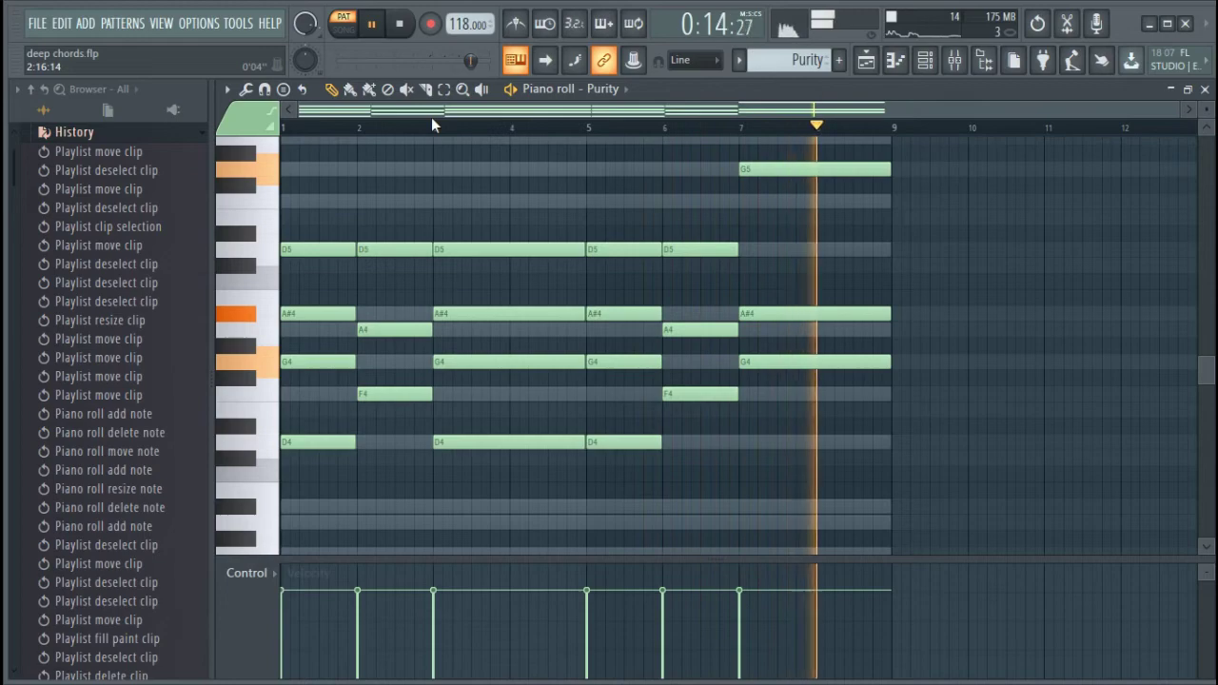
{"action": "key", "text": "space"}
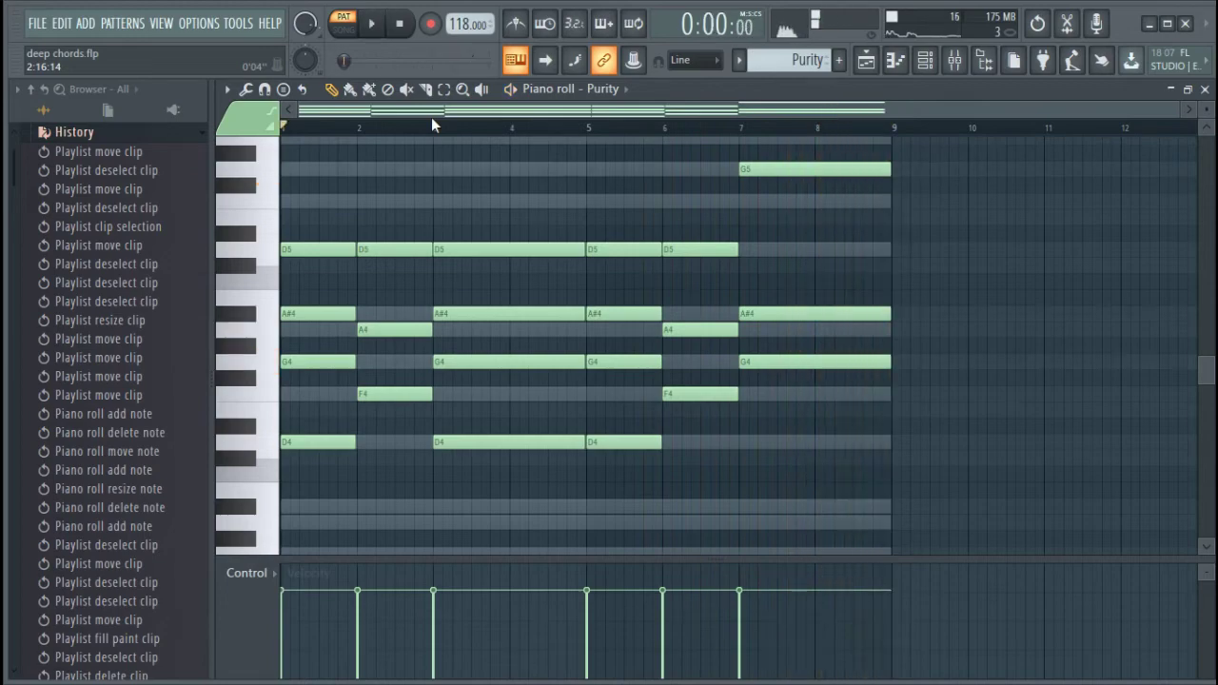
Step: Deselect the clips in the playlist and solo Track 8 with the GMS #2 pattern
{"action": "left_click", "coordinate": [865, 60]}
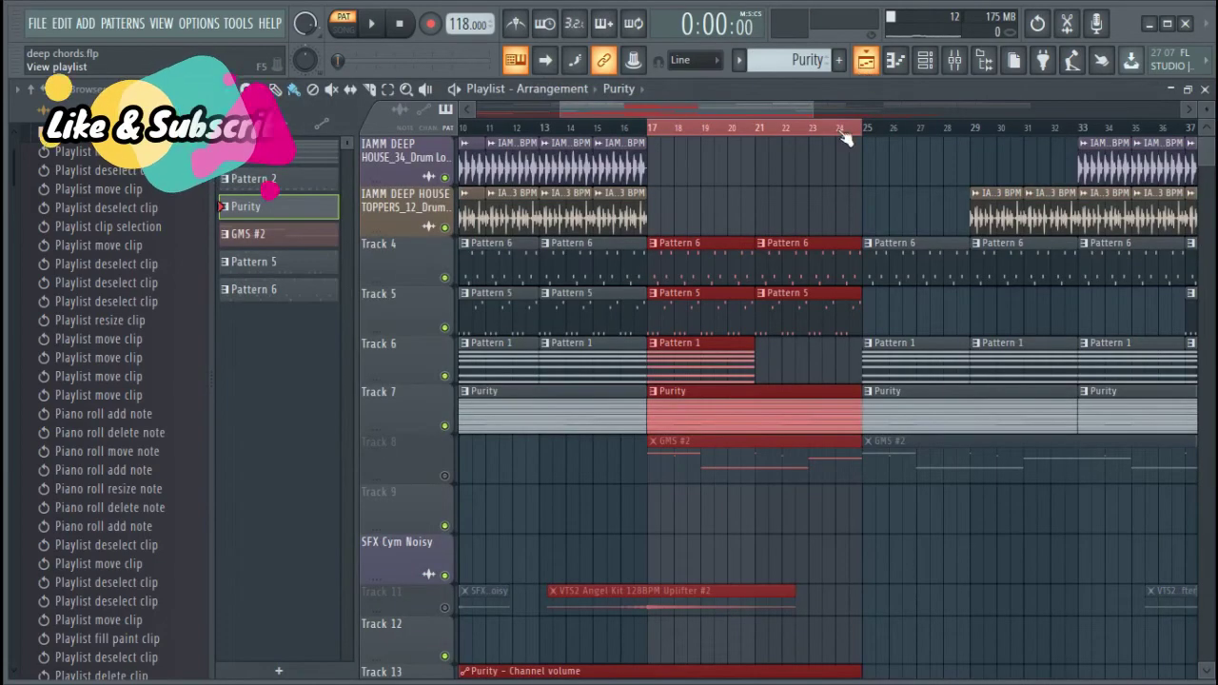
{"action": "left_click", "coordinate": [785, 188]}
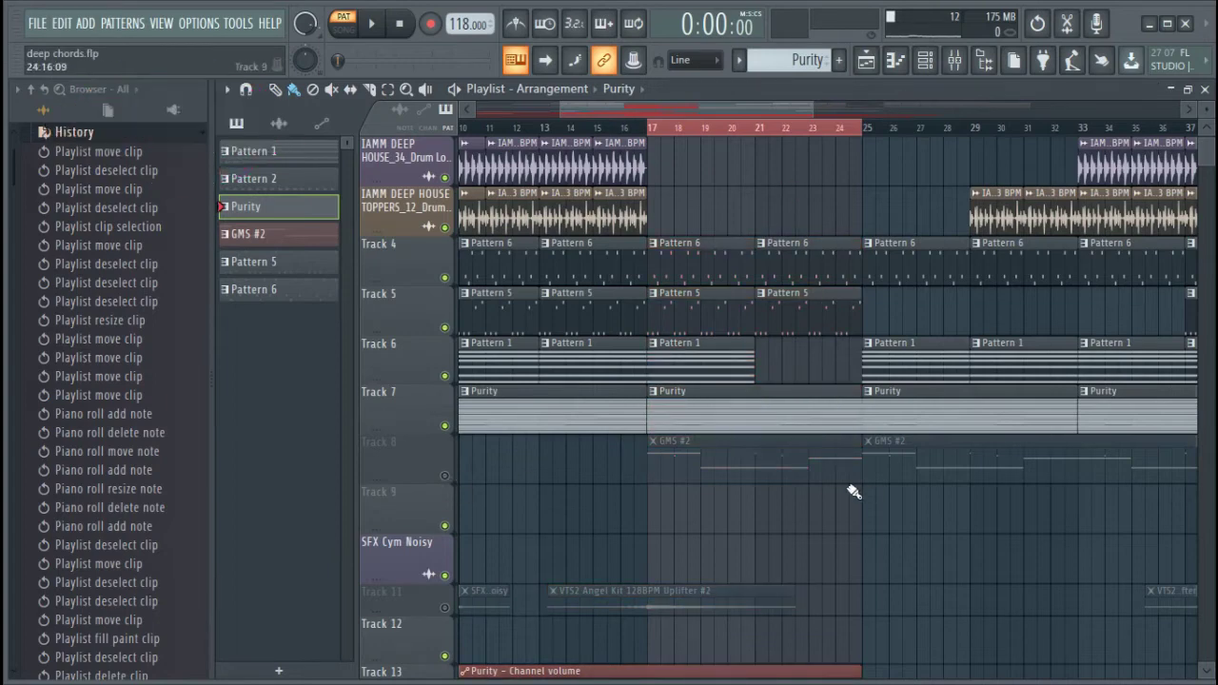
{"action": "left_click", "coordinate": [445, 476]}
{"action": "left_click", "coordinate": [445, 475], "text": "ctrl"}
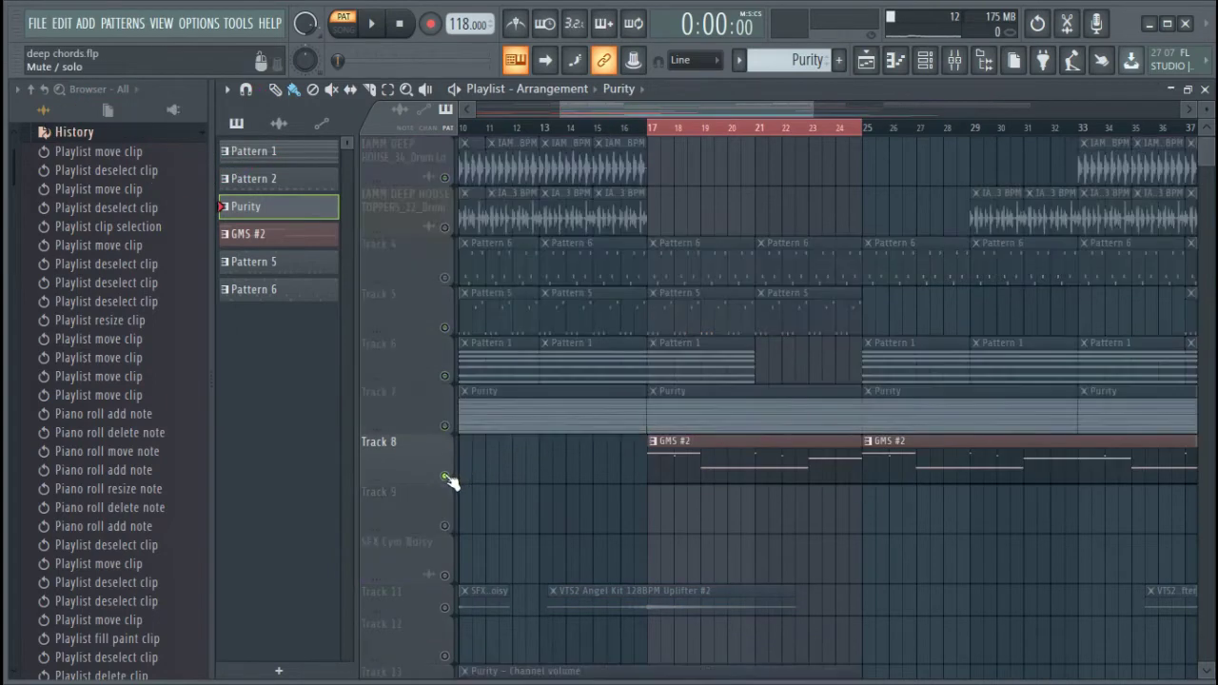
Step: Unmute Track 7 with the Purity chords, Track 11 and the automation on Tracks 13 through 17 alongside Track 8
{"action": "left_click", "coordinate": [445, 425]}
{"action": "scroll", "coordinate": [451, 447], "scroll_direction": "down", "scroll_amount": 4}
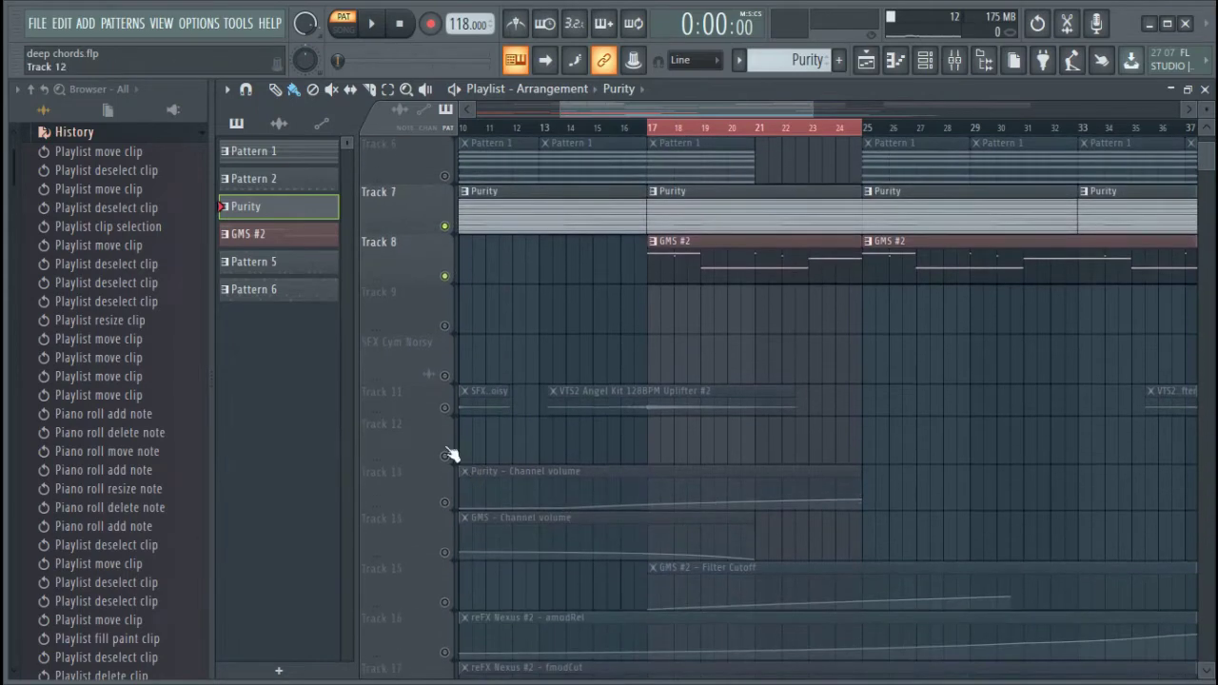
{"action": "left_click", "coordinate": [444, 409]}
{"action": "left_click", "coordinate": [444, 503]}
{"action": "left_click", "coordinate": [444, 552]}
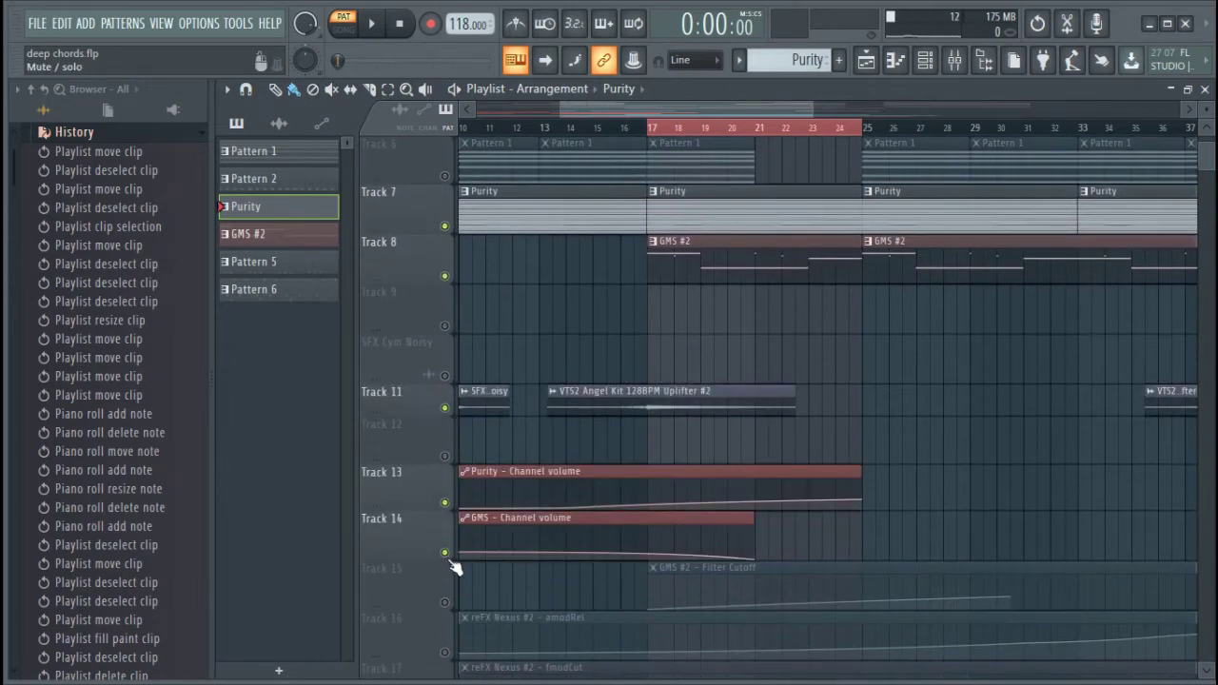
{"action": "left_click", "coordinate": [444, 602]}
{"action": "left_click", "coordinate": [444, 652]}
{"action": "scroll", "coordinate": [440, 585], "scroll_direction": "down", "scroll_amount": 3}
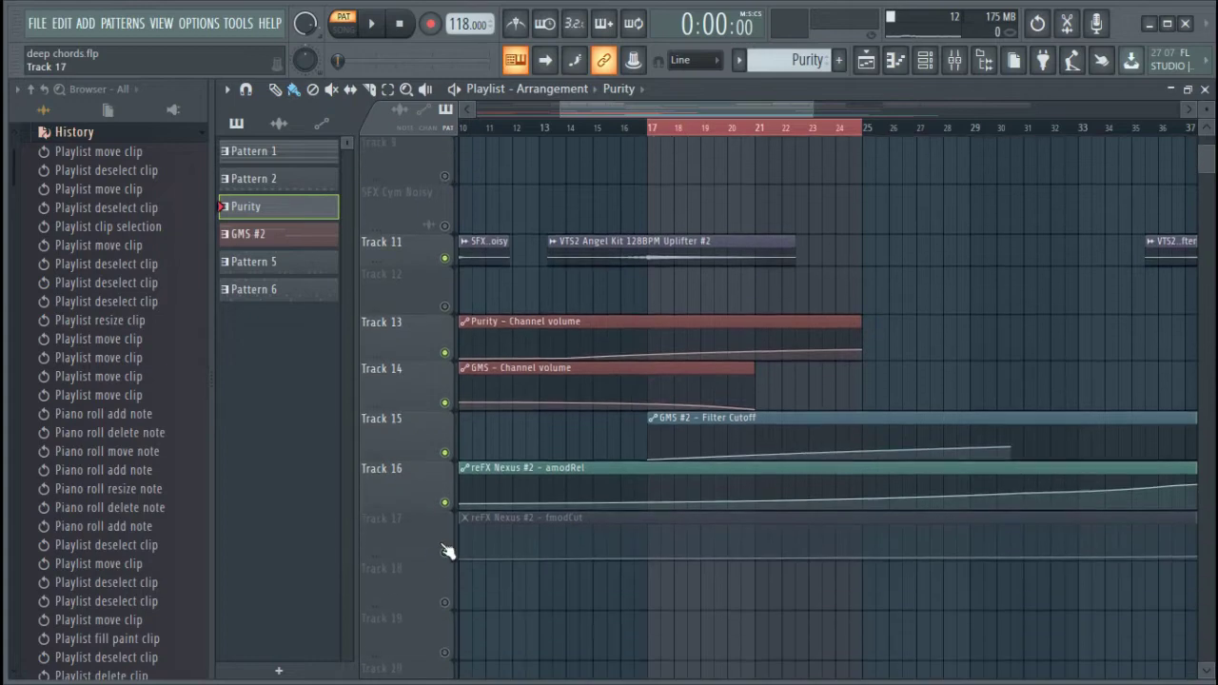
{"action": "left_click", "coordinate": [445, 552]}
{"action": "scroll", "coordinate": [781, 348], "scroll_direction": "up", "scroll_amount": 7}
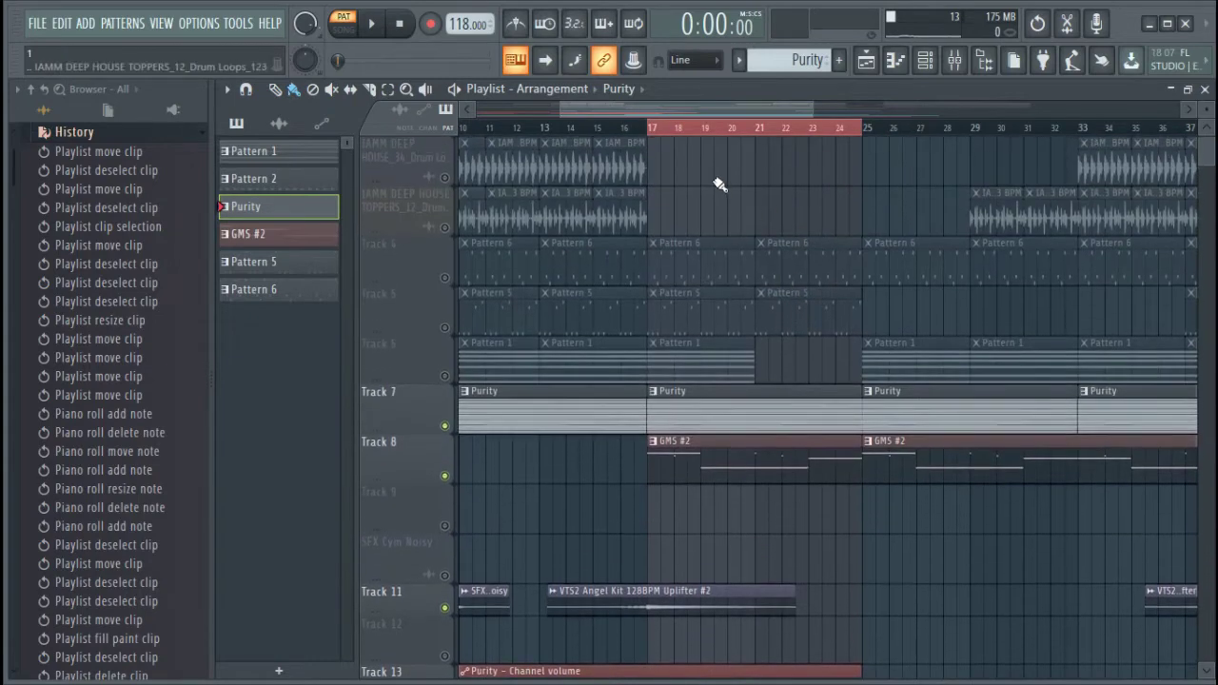
Step: Set the song position to bar 17 and examine the full GMS #2 melody in its piano roll
{"action": "left_click", "coordinate": [653, 131]}
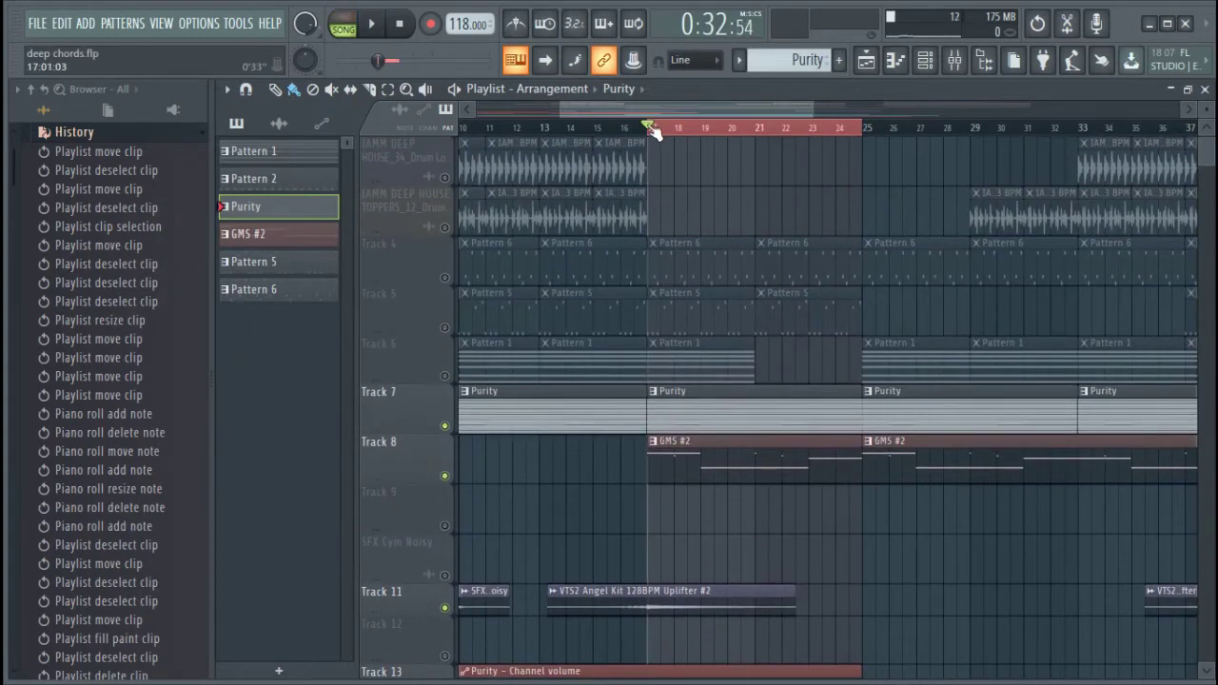
{"action": "left_click", "coordinate": [733, 465]}
{"action": "left_click", "coordinate": [927, 62]}
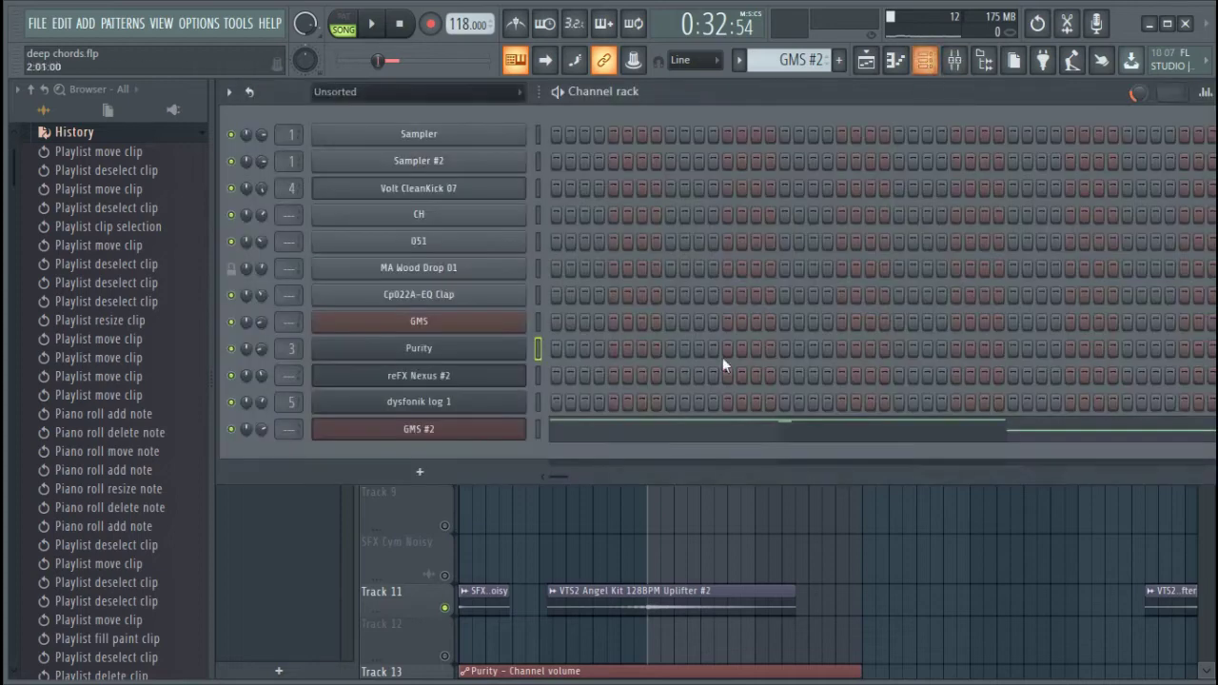
{"action": "left_click", "coordinate": [599, 441]}
{"action": "scroll", "coordinate": [676, 131], "scroll_direction": "down", "scroll_amount": 2}
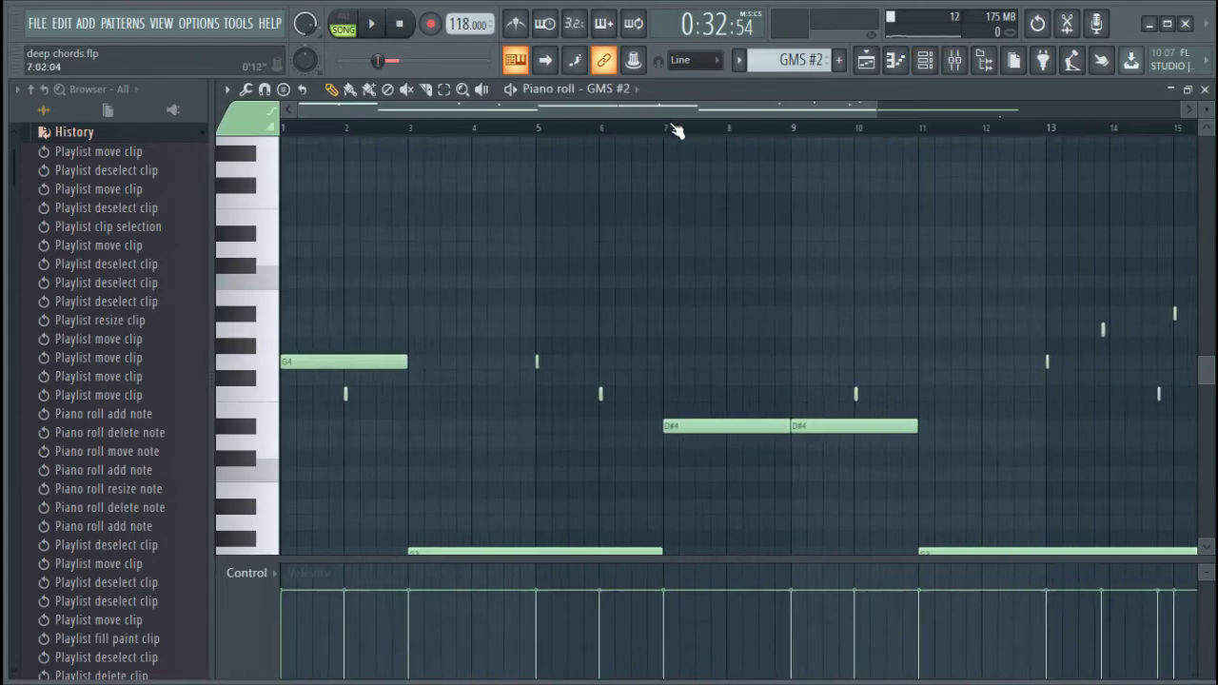
{"action": "scroll", "coordinate": [769, 334], "scroll_direction": "down", "scroll_amount": 2}
{"action": "scroll", "coordinate": [752, 132], "scroll_direction": "down", "scroll_amount": 1}
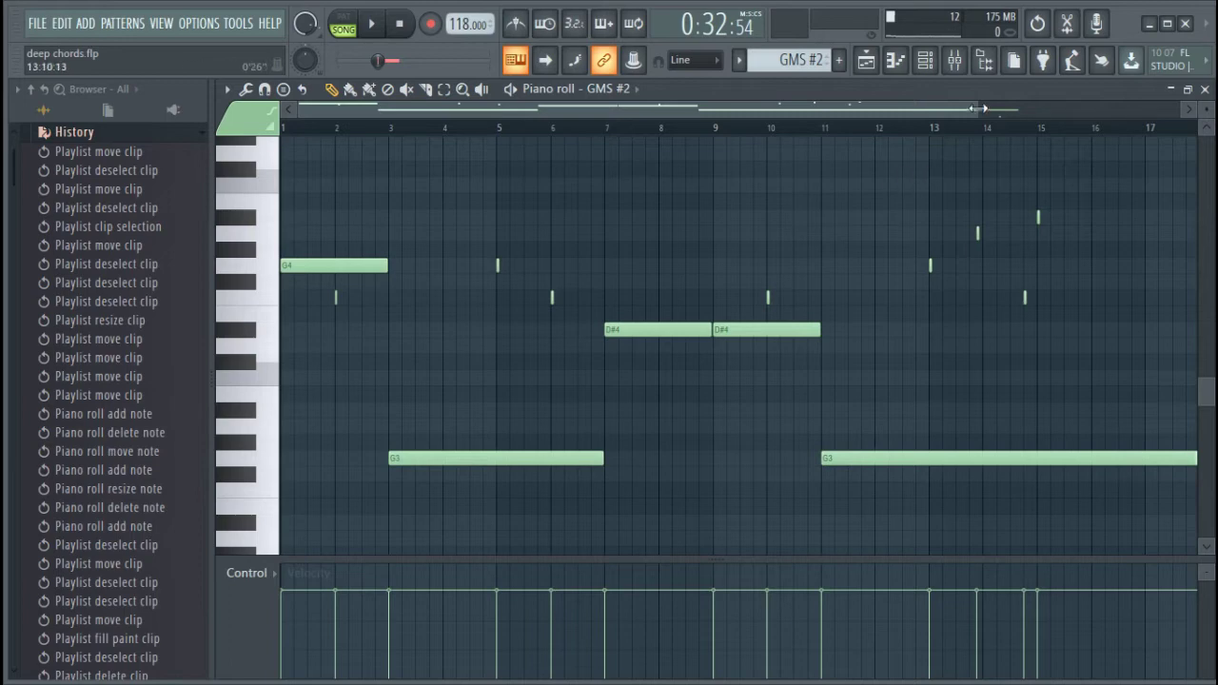
{"action": "left_click_drag", "start_coordinate": [980, 108], "coordinate": [1182, 108]}
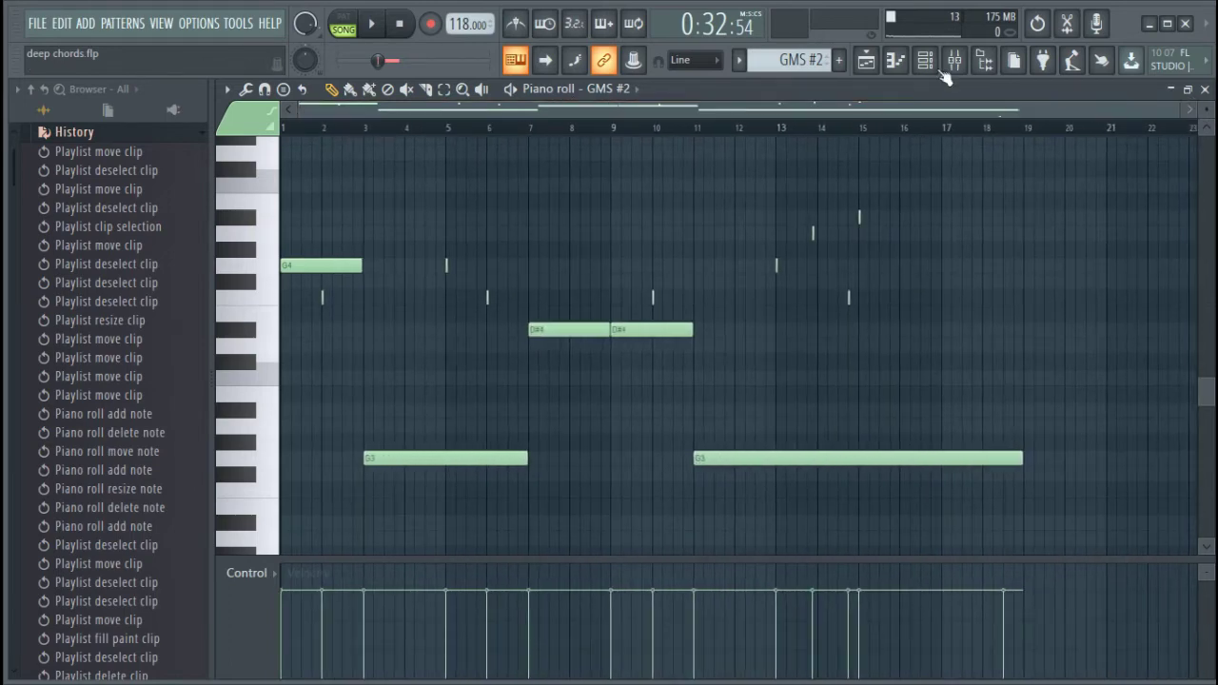
Step: Return to the playlist, play the active tracks from bar 17 through both GMS #2 clips, and stop near bar 40
{"action": "left_click", "coordinate": [868, 60]}
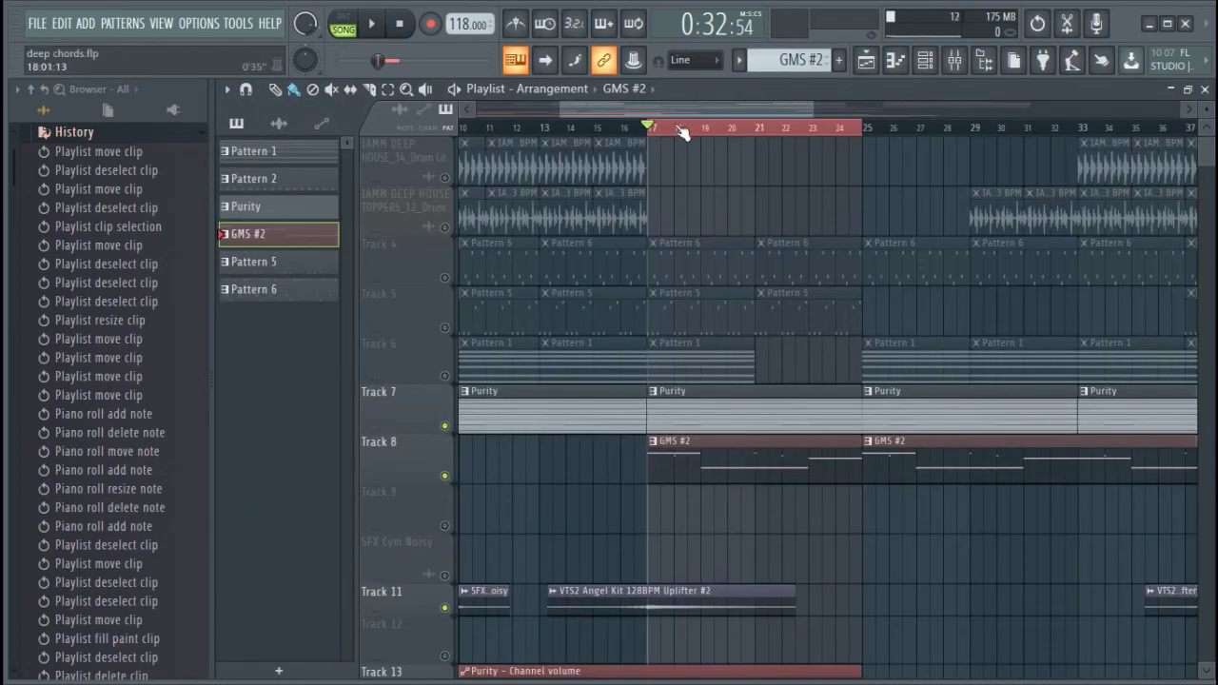
{"action": "key", "text": "space"}
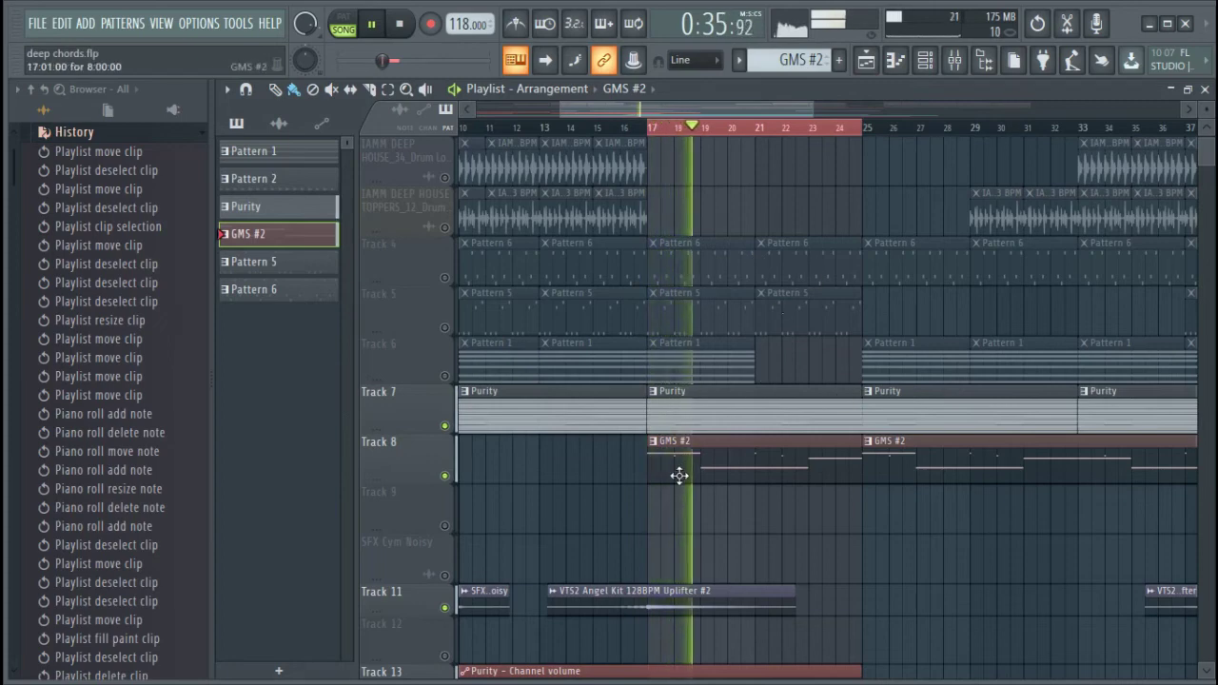
{"action": "scroll", "coordinate": [810, 283], "scroll_direction": "down", "scroll_amount": 2}
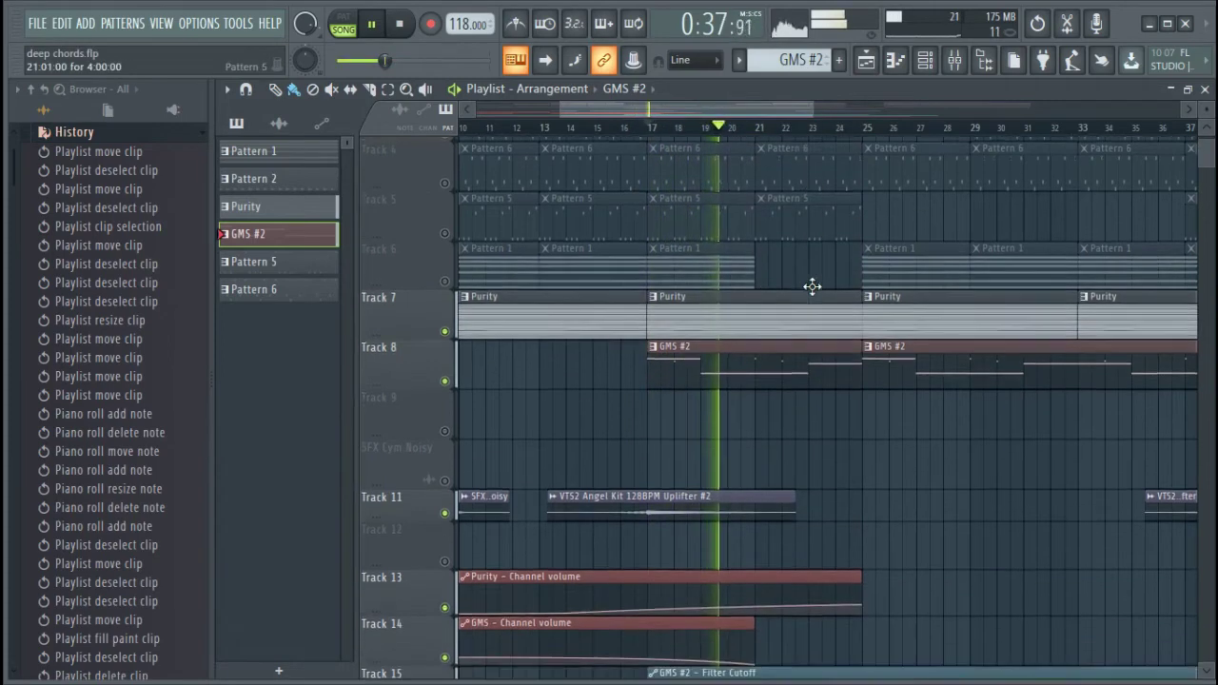
{"action": "scroll", "coordinate": [806, 134], "scroll_direction": "down", "scroll_amount": 1}
{"action": "scroll", "coordinate": [806, 133], "scroll_direction": "down", "scroll_amount": 1}
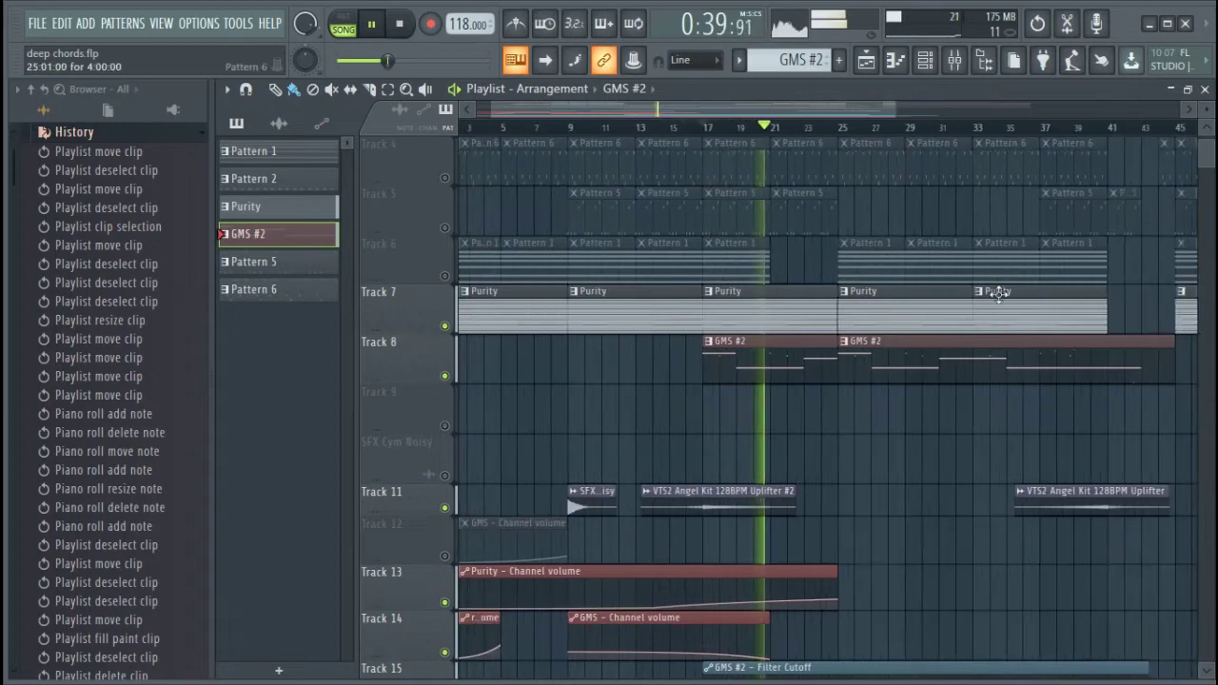
{"action": "scroll", "coordinate": [1018, 347], "scroll_direction": "down", "scroll_amount": 1}
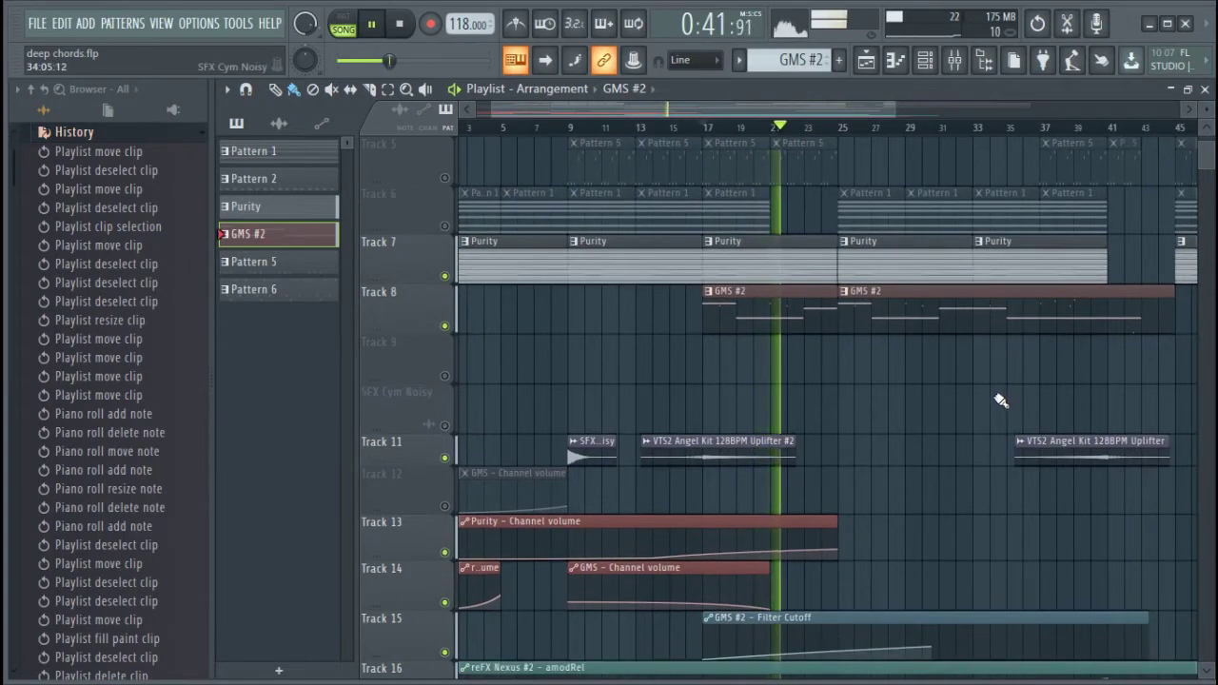
{"action": "scroll", "coordinate": [999, 400], "scroll_direction": "down", "scroll_amount": 1}
{"action": "scroll", "coordinate": [999, 400], "scroll_direction": "up", "scroll_amount": 2}
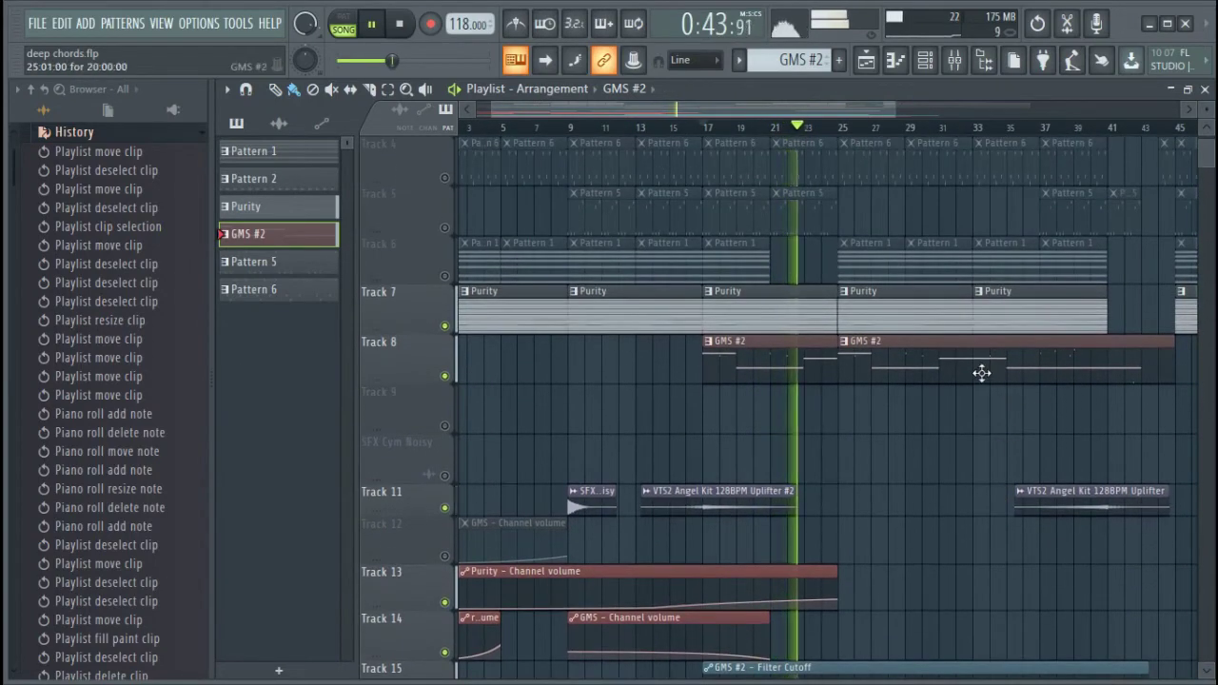
{"action": "scroll", "coordinate": [935, 329], "scroll_direction": "down", "scroll_amount": 2}
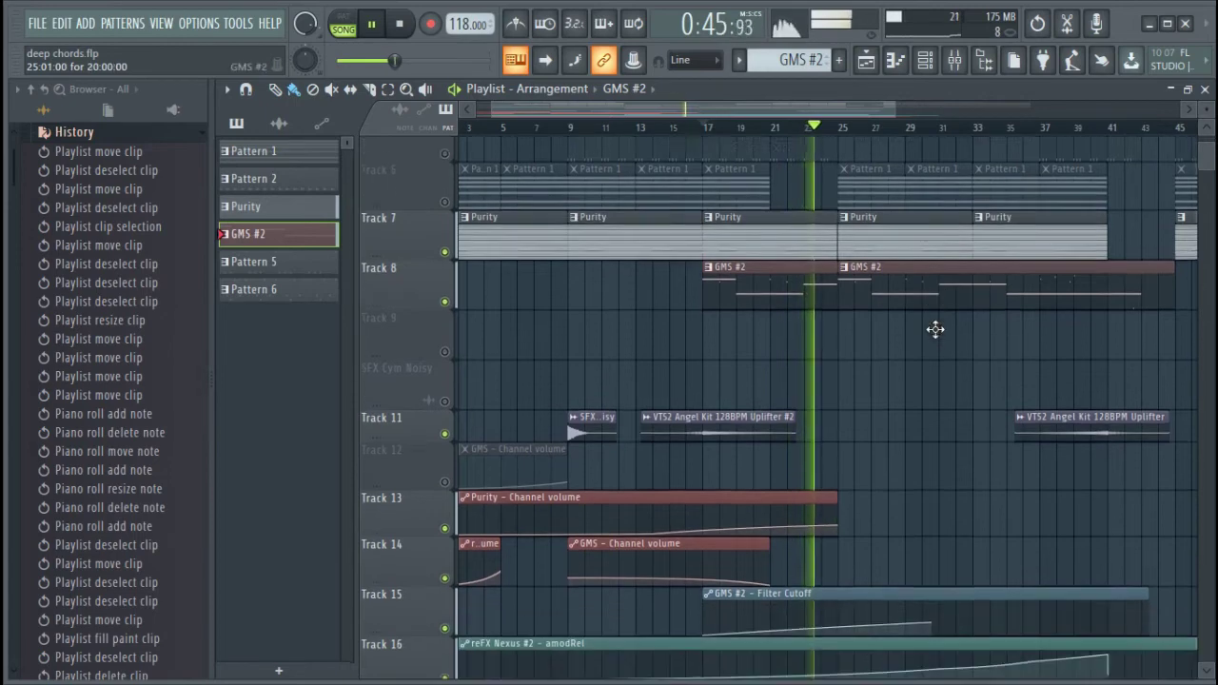
{"action": "scroll", "coordinate": [938, 333], "scroll_direction": "up", "scroll_amount": 2}
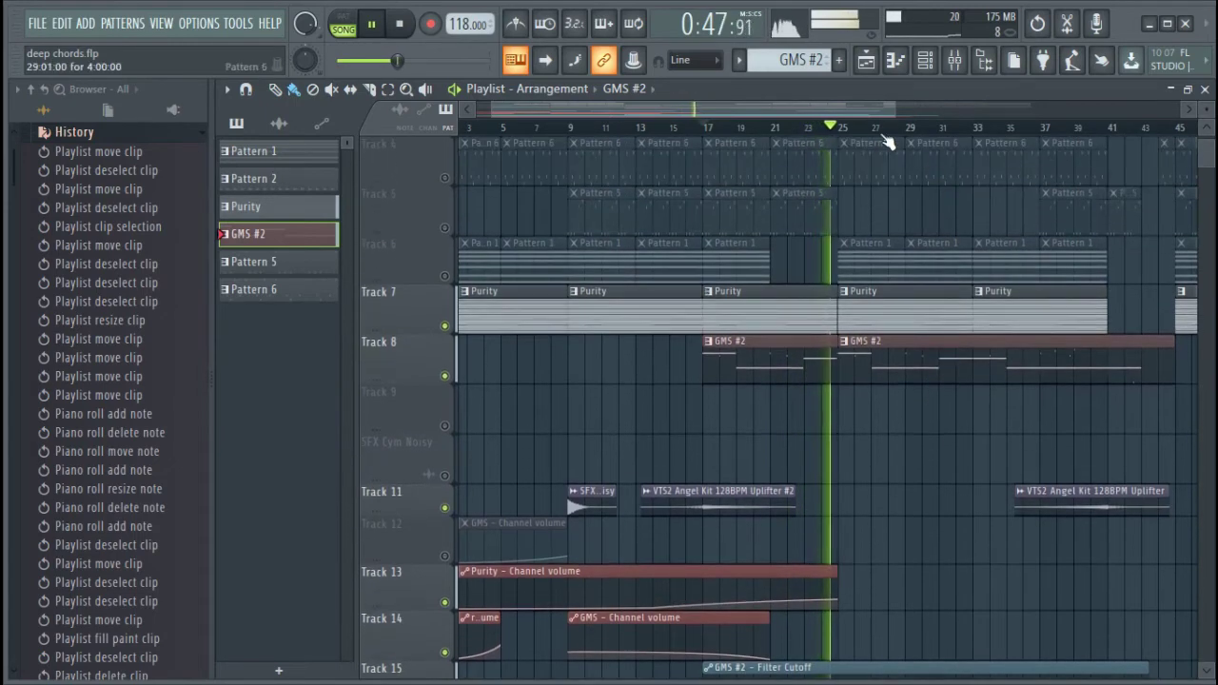
{"action": "scroll", "coordinate": [846, 108], "scroll_direction": "right", "scroll_amount": 3}
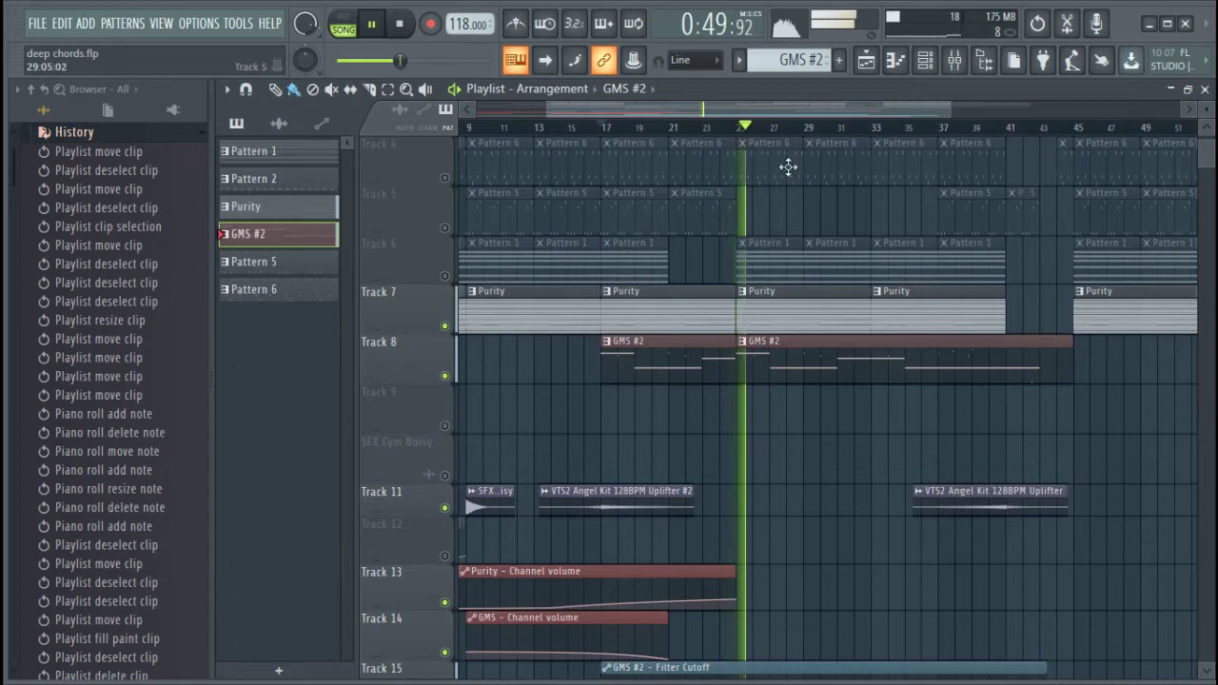
{"action": "scroll", "coordinate": [769, 138], "scroll_direction": "up", "scroll_amount": 2}
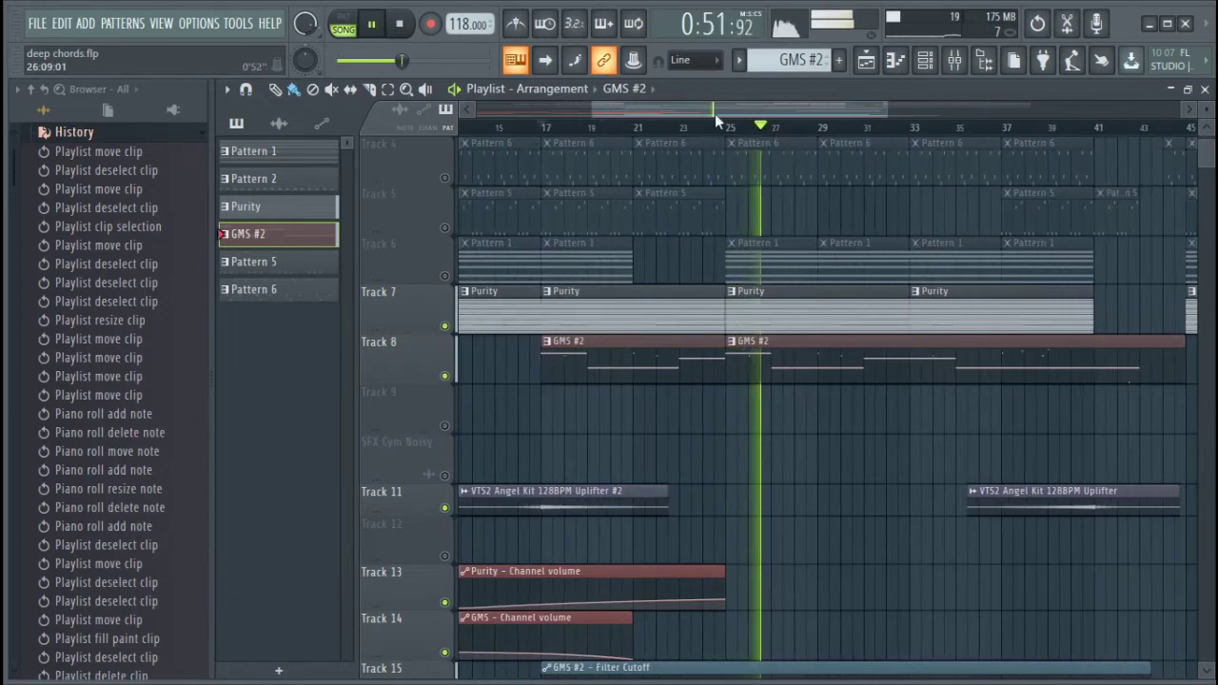
{"action": "scroll", "coordinate": [704, 109], "scroll_direction": "right", "scroll_amount": 3}
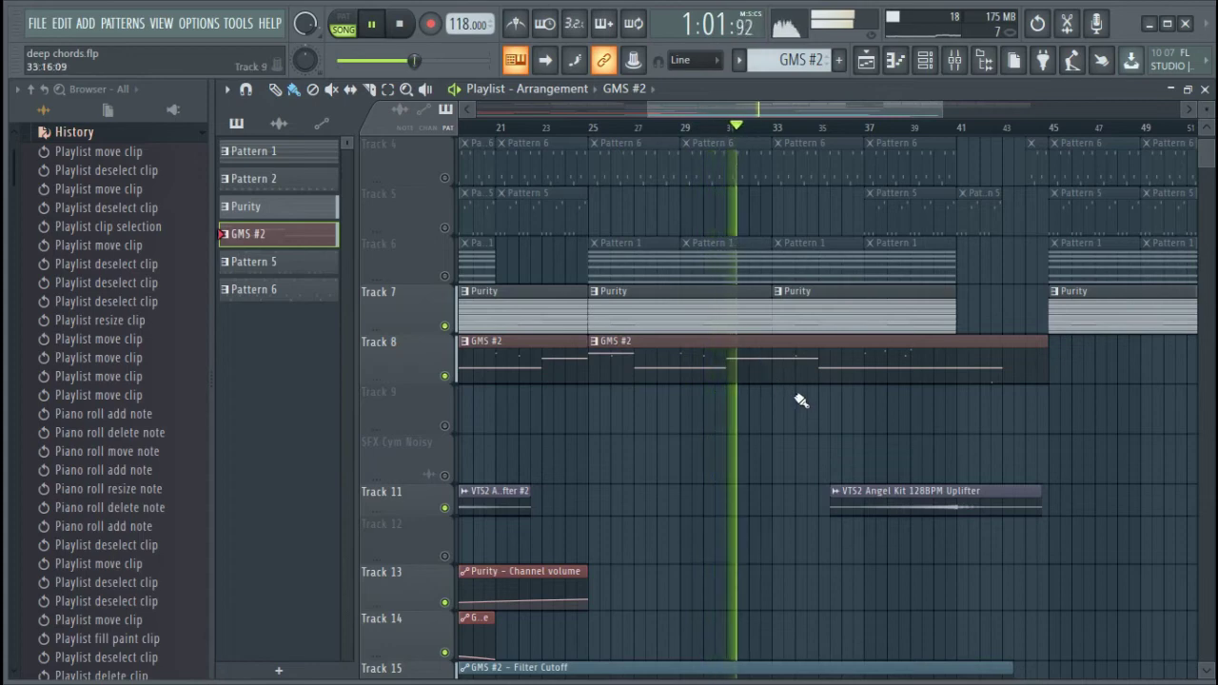
{"action": "scroll", "coordinate": [826, 136], "scroll_direction": "down", "scroll_amount": 3}
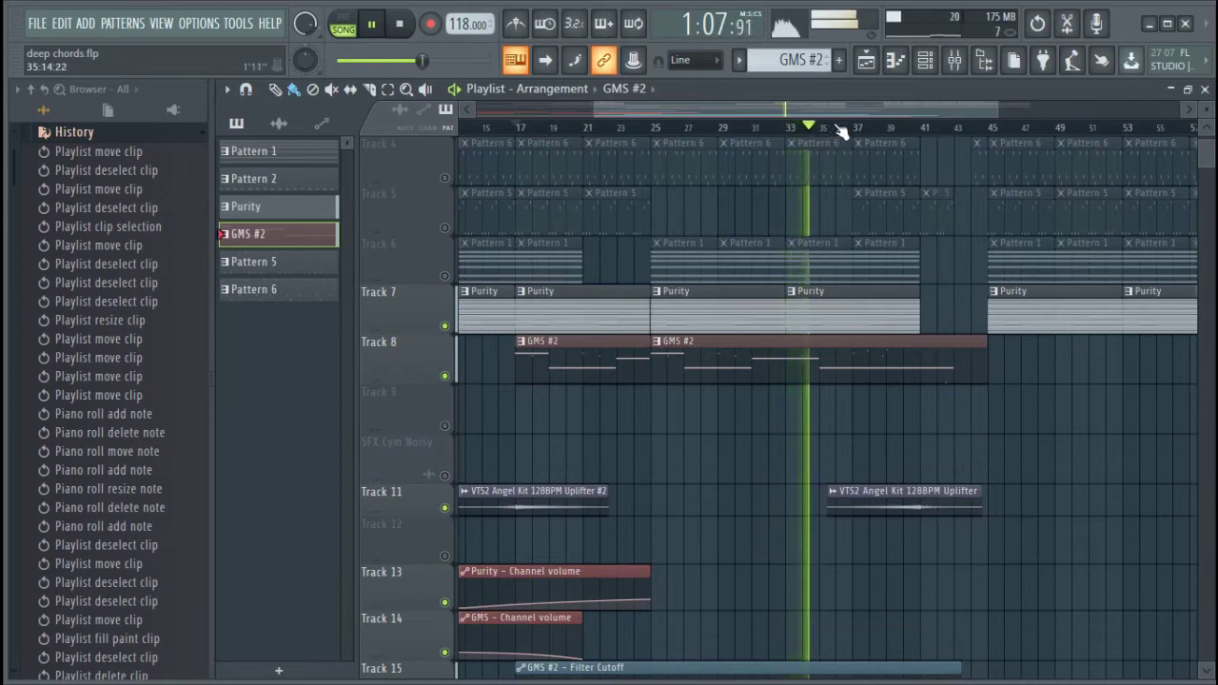
{"action": "scroll", "coordinate": [837, 128], "scroll_direction": "down", "scroll_amount": 2}
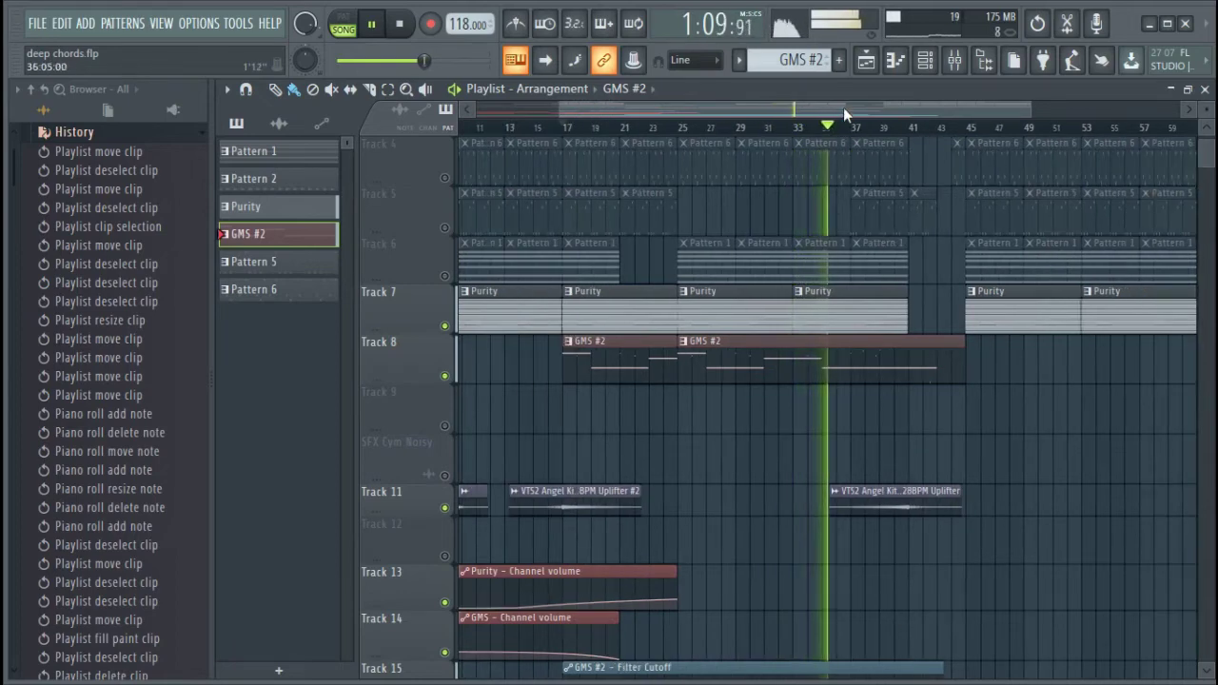
{"action": "scroll", "coordinate": [856, 128], "scroll_direction": "down", "scroll_amount": 1}
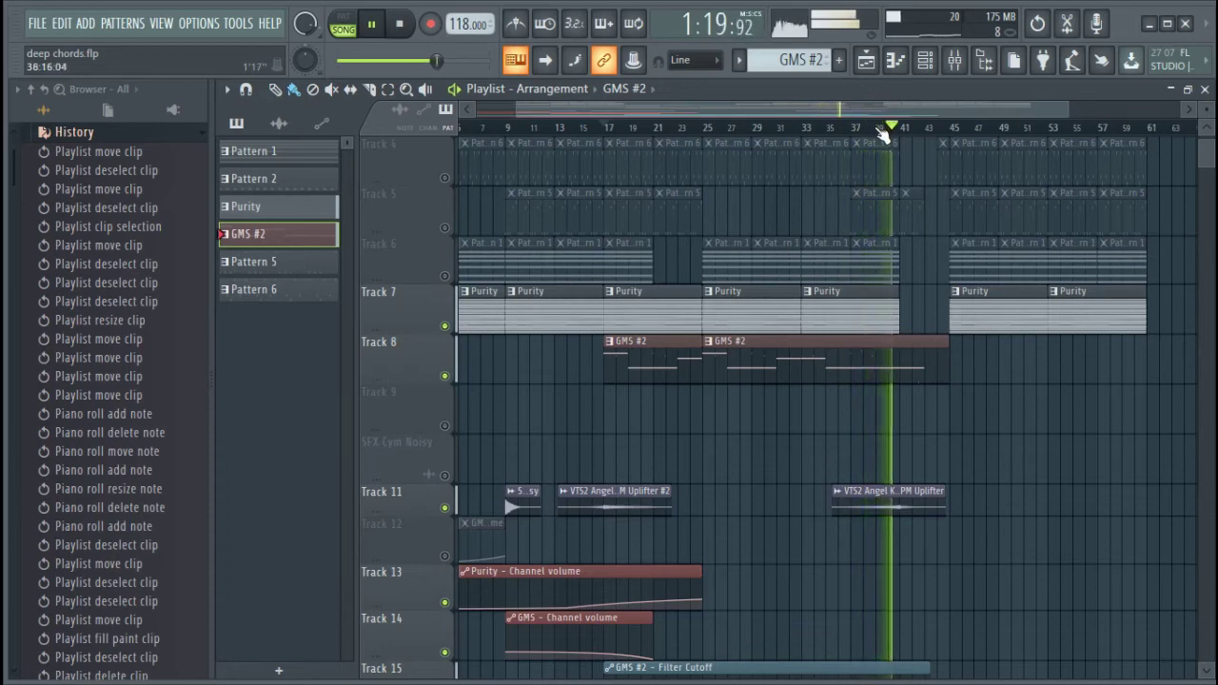
{"action": "key", "text": "space"}
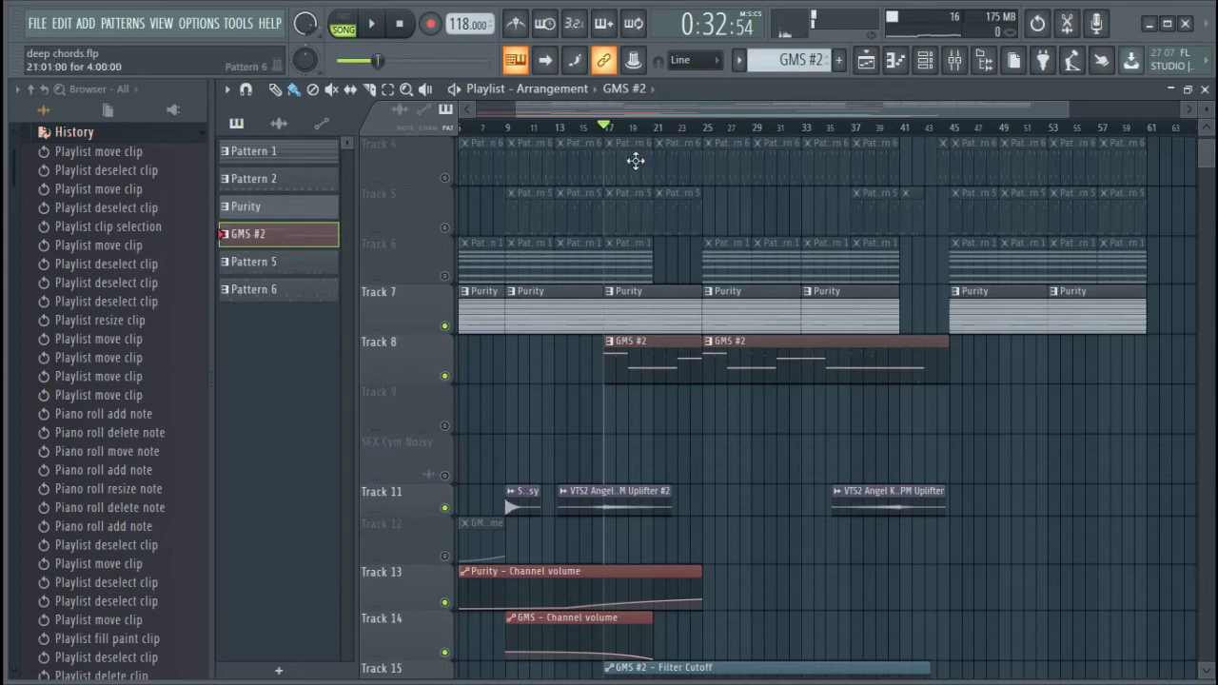
Step: Select the time range from bar 17 through bar 40 in the playlist, and clear the selection
{"action": "left_click_drag", "start_coordinate": [620, 127], "coordinate": [911, 140]}
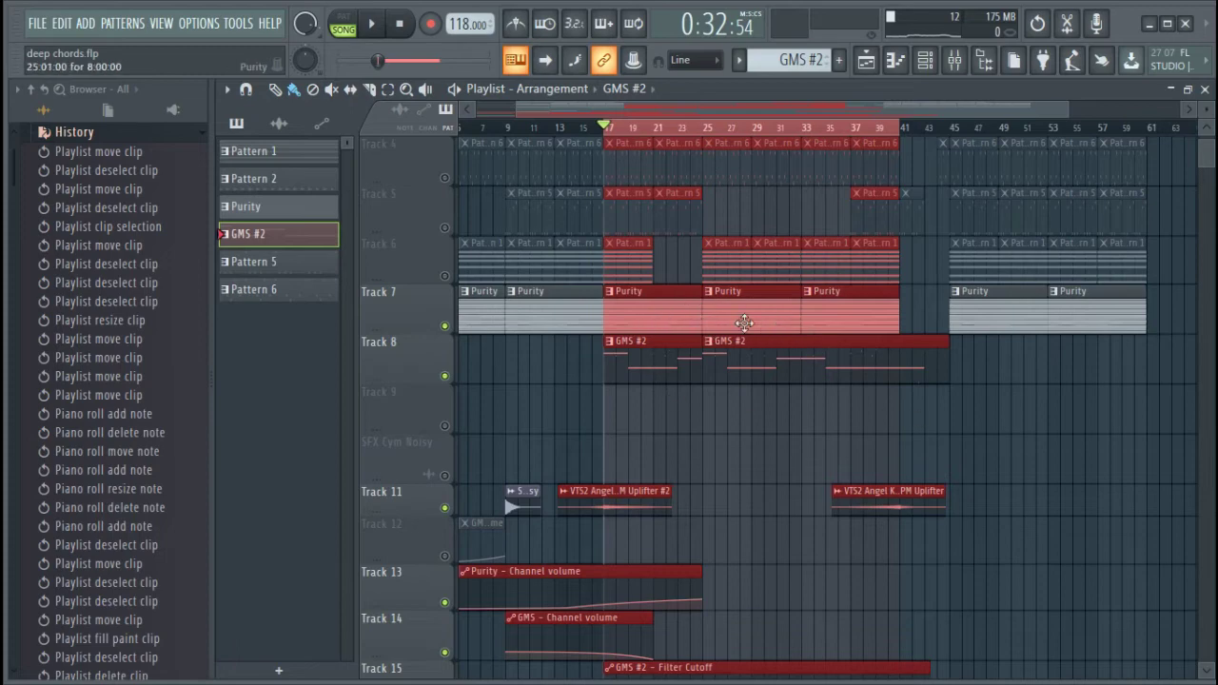
{"action": "left_click", "coordinate": [684, 264]}
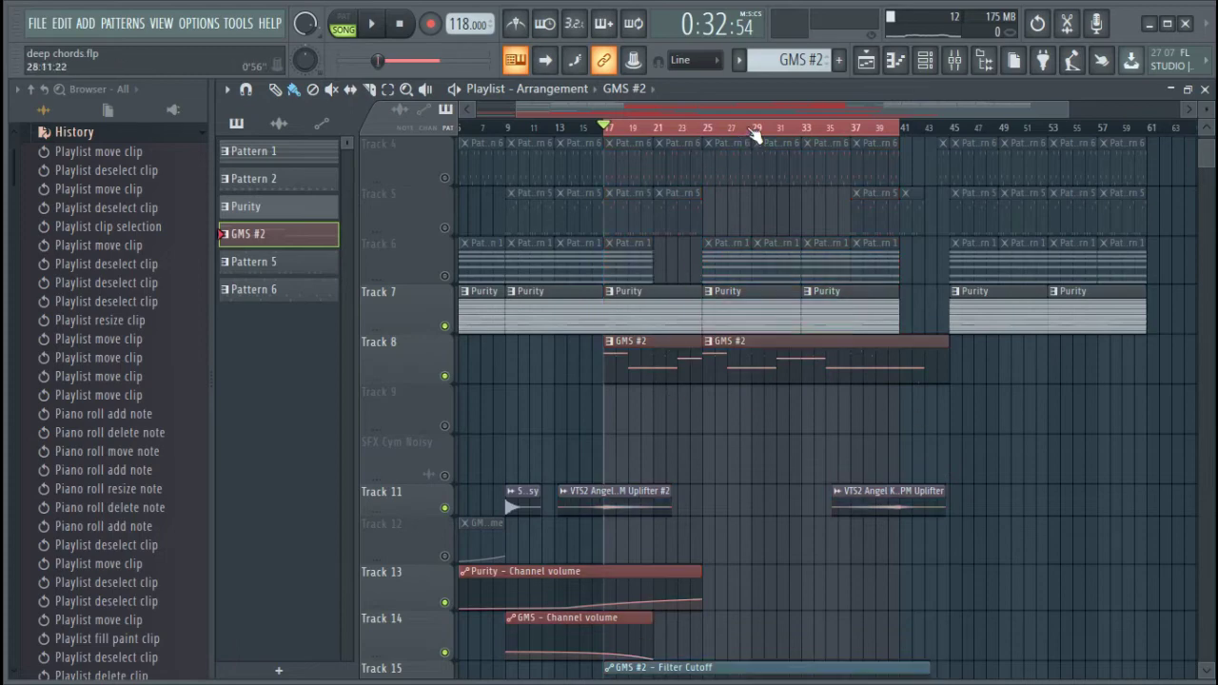
{"action": "scroll", "coordinate": [754, 133], "scroll_direction": "down", "scroll_amount": 1}
{"action": "left_click", "coordinate": [628, 133]}
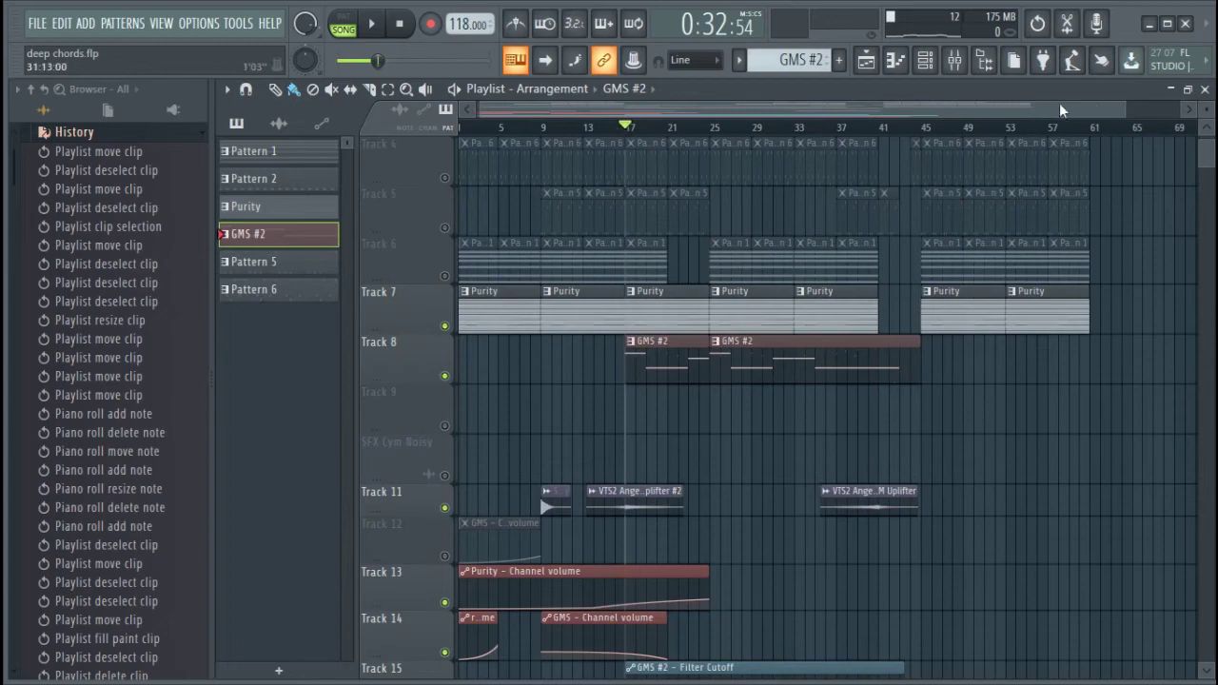
Step: Solo and unsolo Track 4 to reactivate every track in the playlist
{"action": "left_click_drag", "start_coordinate": [1128, 107], "coordinate": [795, 121]}
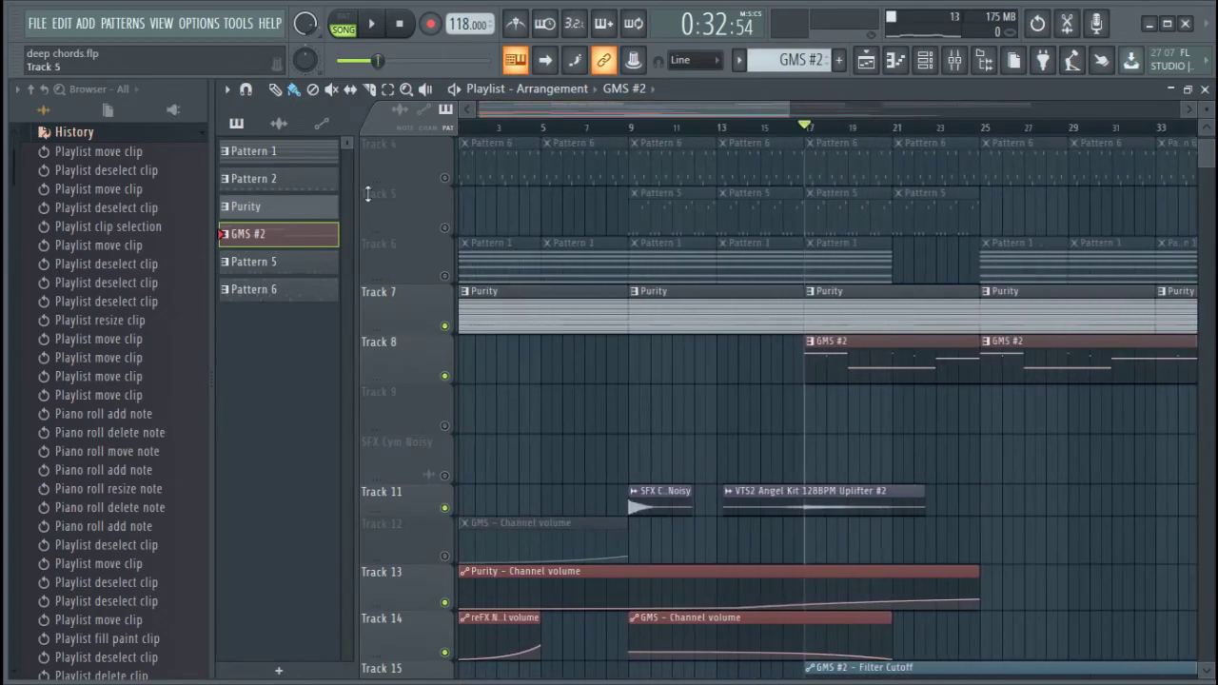
{"action": "scroll", "coordinate": [536, 266], "scroll_direction": "down", "scroll_amount": 1}
{"action": "scroll", "coordinate": [533, 266], "scroll_direction": "up", "scroll_amount": 1}
{"action": "right_click", "coordinate": [444, 179]}
{"action": "right_click", "coordinate": [445, 179]}
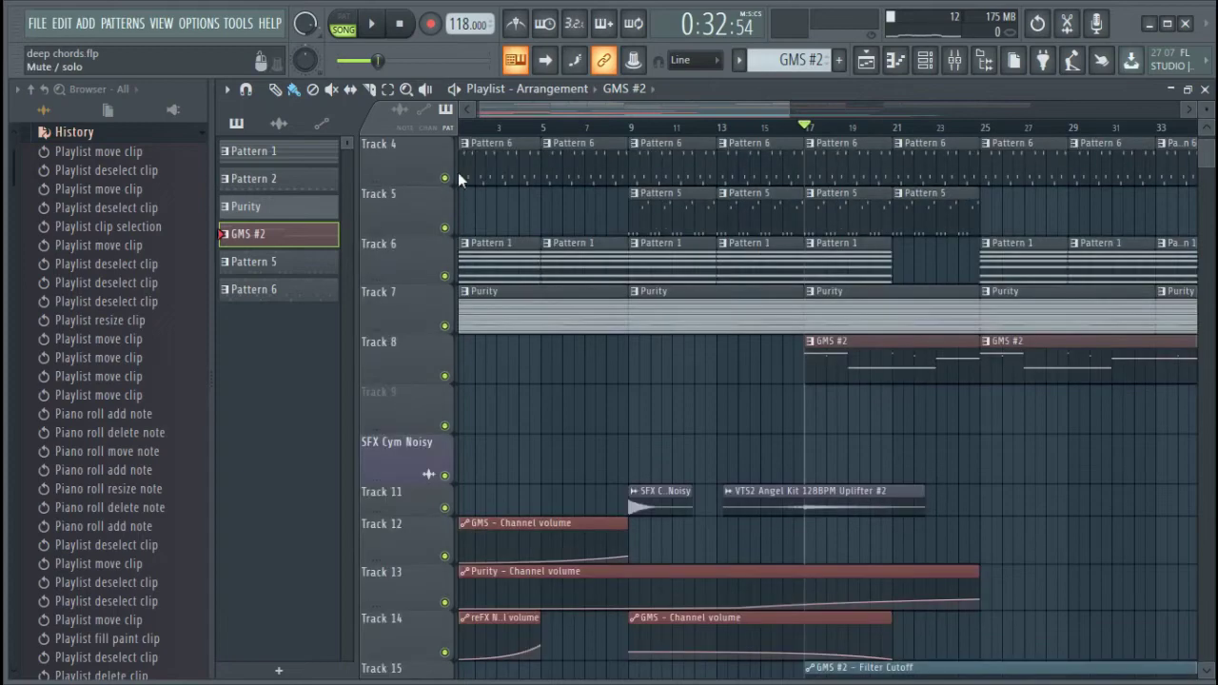
{"action": "scroll", "coordinate": [834, 166], "scroll_direction": "up", "scroll_amount": 3}
{"action": "scroll", "coordinate": [833, 139], "scroll_direction": "down", "scroll_amount": 2}
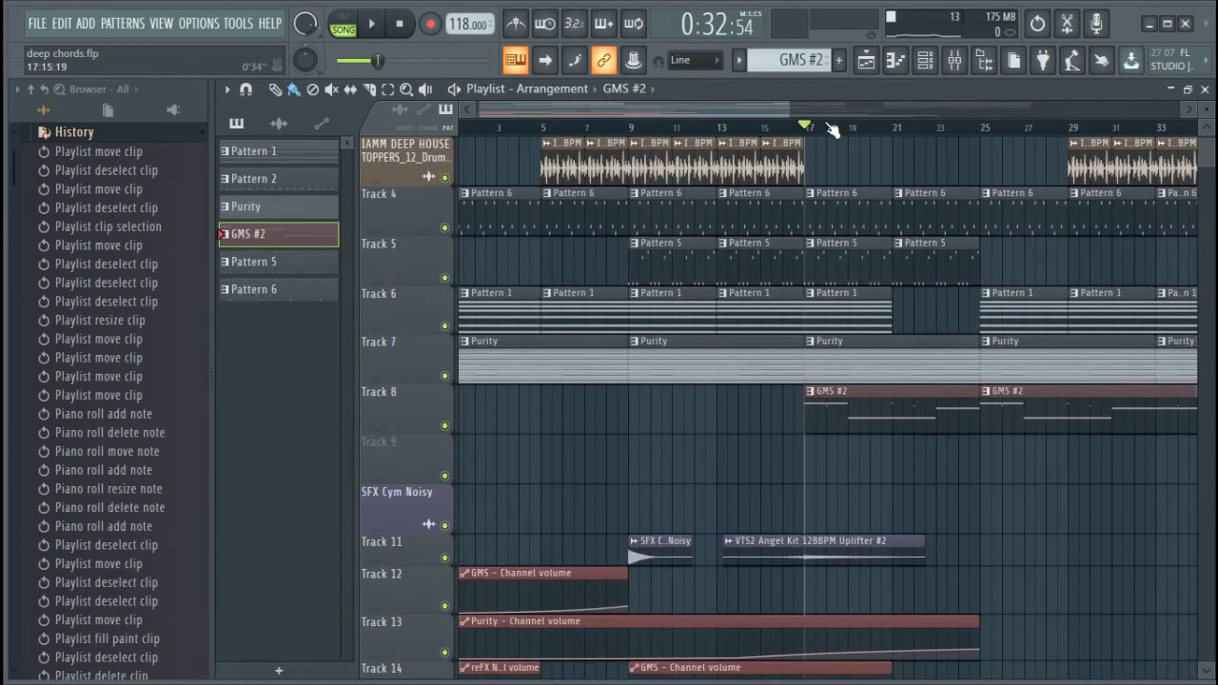
Step: Move the song position to bar 9 and play the full arrangement with all tracks active
{"action": "scroll", "coordinate": [832, 127], "scroll_direction": "down", "scroll_amount": 2}
{"action": "scroll", "coordinate": [769, 207], "scroll_direction": "up", "scroll_amount": 1}
{"action": "scroll", "coordinate": [769, 207], "scroll_direction": "up", "scroll_amount": 1}
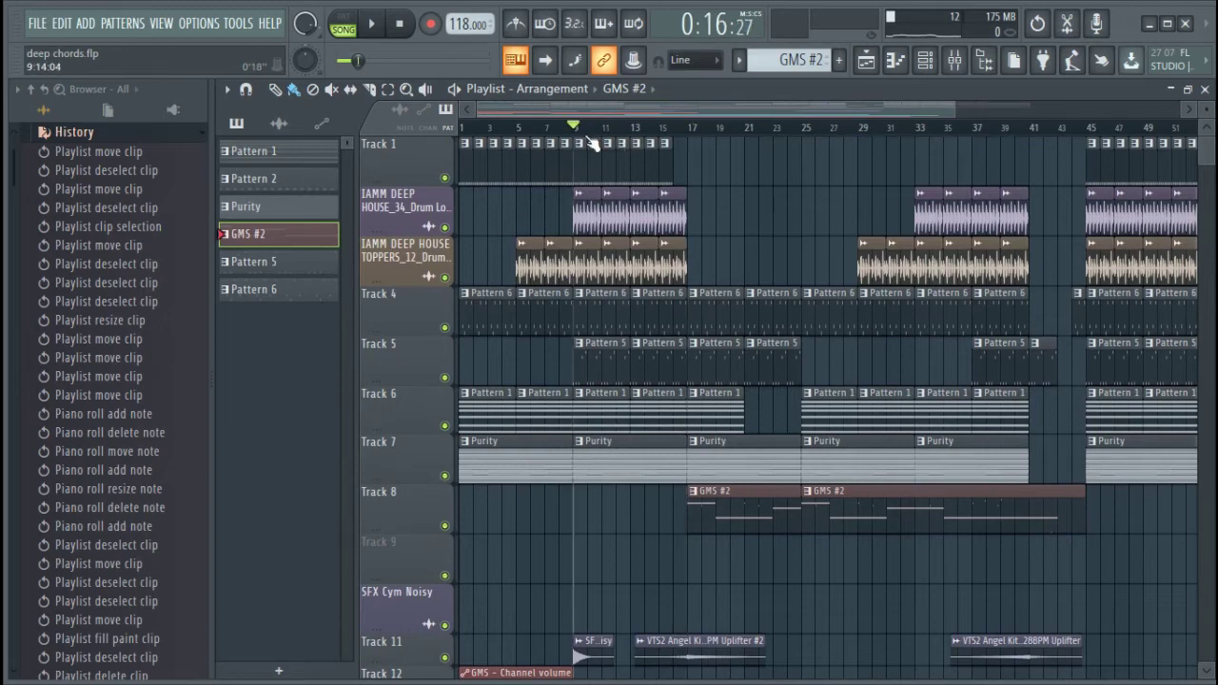
{"action": "key", "text": "space"}
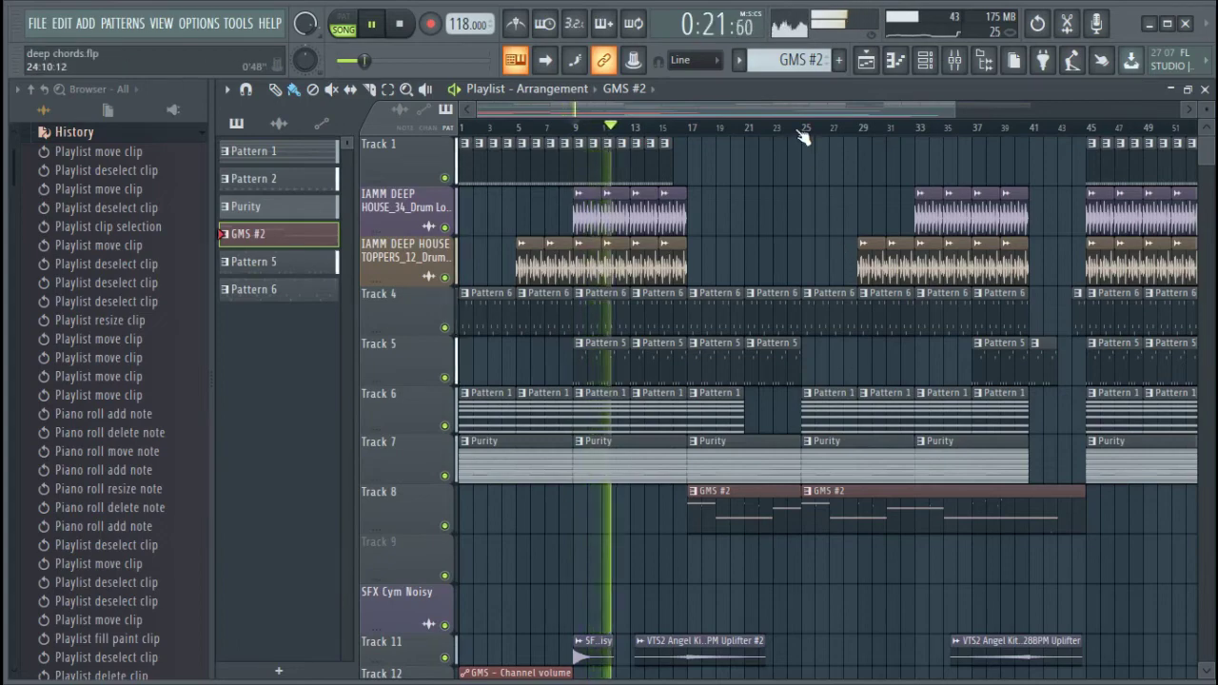
{"action": "scroll", "coordinate": [802, 136], "scroll_direction": "down", "scroll_amount": 3}
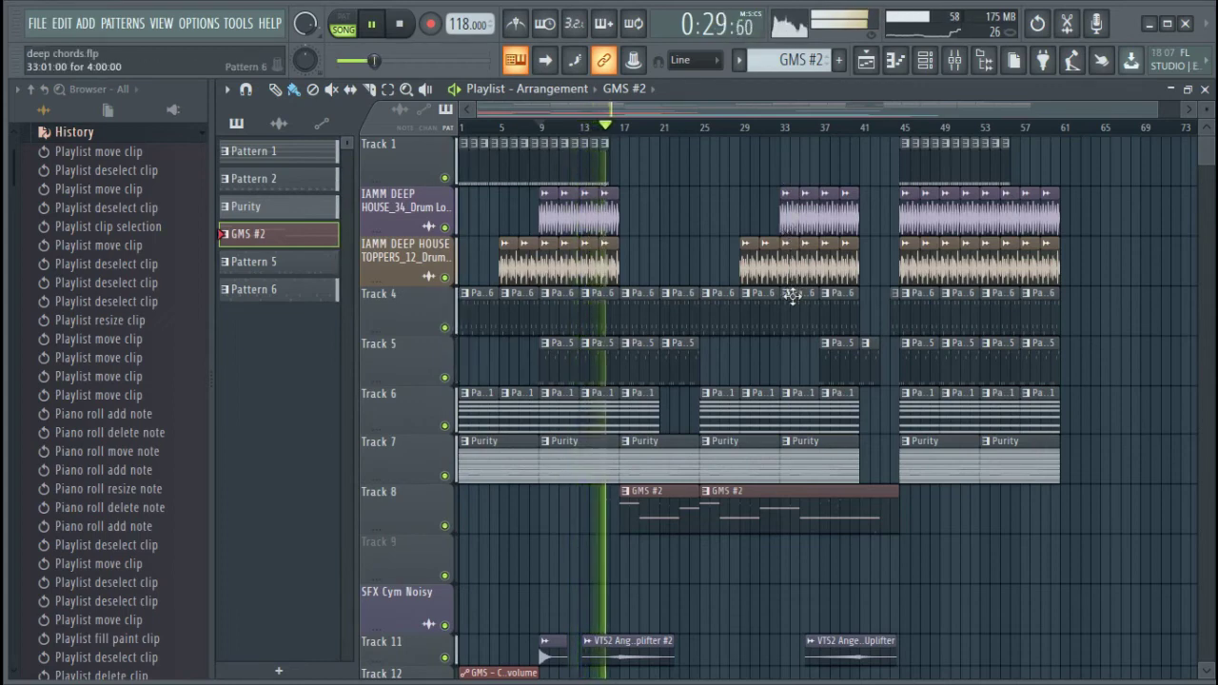
{"action": "scroll", "coordinate": [792, 296], "scroll_direction": "down", "scroll_amount": 1}
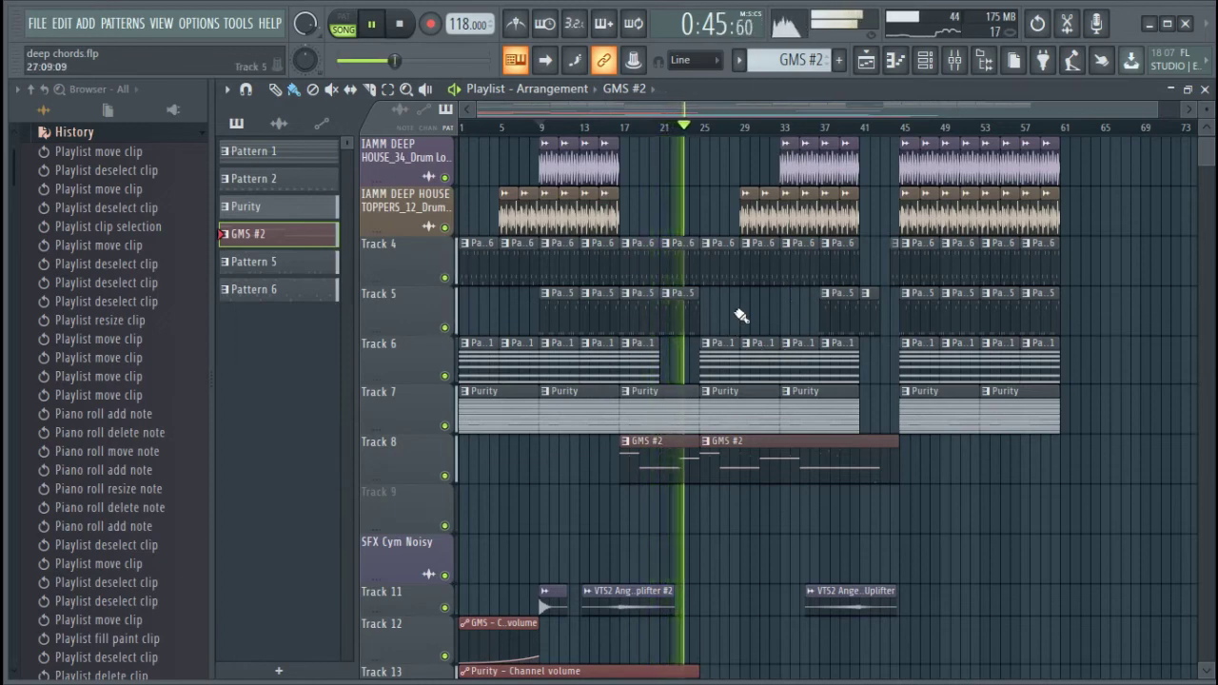
{"action": "scroll", "coordinate": [837, 141], "scroll_direction": "down", "scroll_amount": 2}
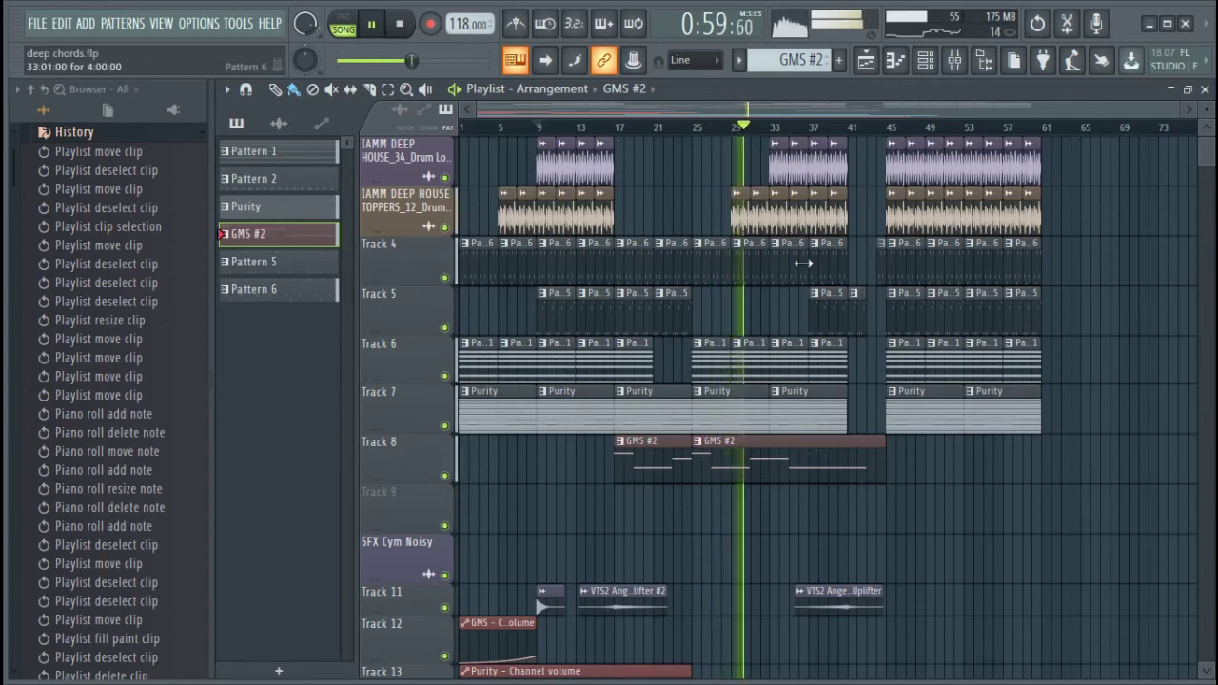
Step: Follow the full arrangement's playback across the playlist tracks through the break into the section from bar 45, and stop it near bar 48
{"action": "scroll", "coordinate": [804, 263], "scroll_direction": "up", "scroll_amount": 1}
{"action": "scroll", "coordinate": [819, 259], "scroll_direction": "down", "scroll_amount": 2}
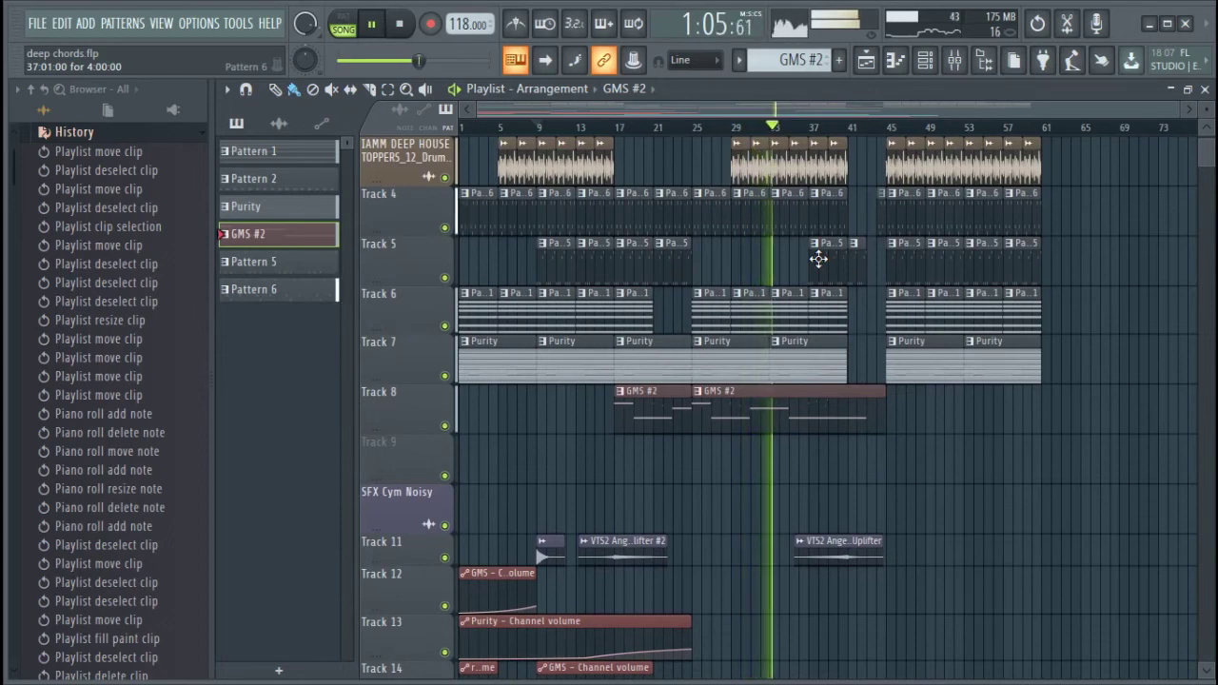
{"action": "scroll", "coordinate": [838, 303], "scroll_direction": "down", "scroll_amount": 1}
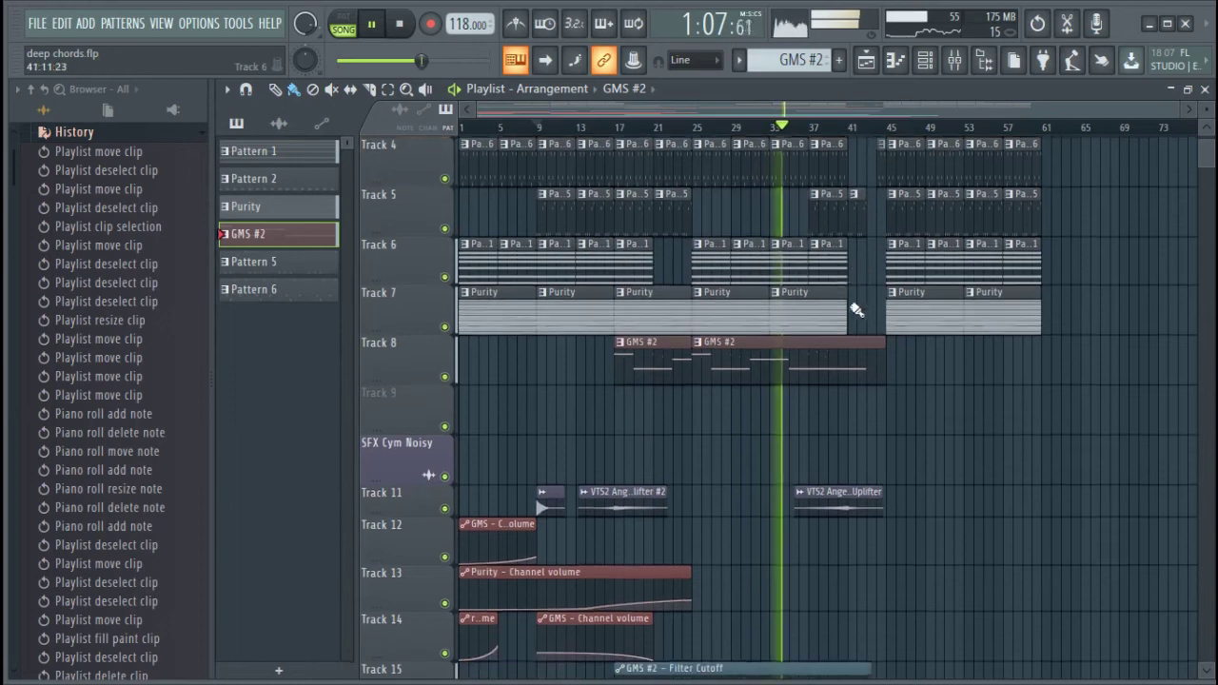
{"action": "scroll", "coordinate": [819, 139], "scroll_direction": "up", "scroll_amount": 2, "text": "ctrl"}
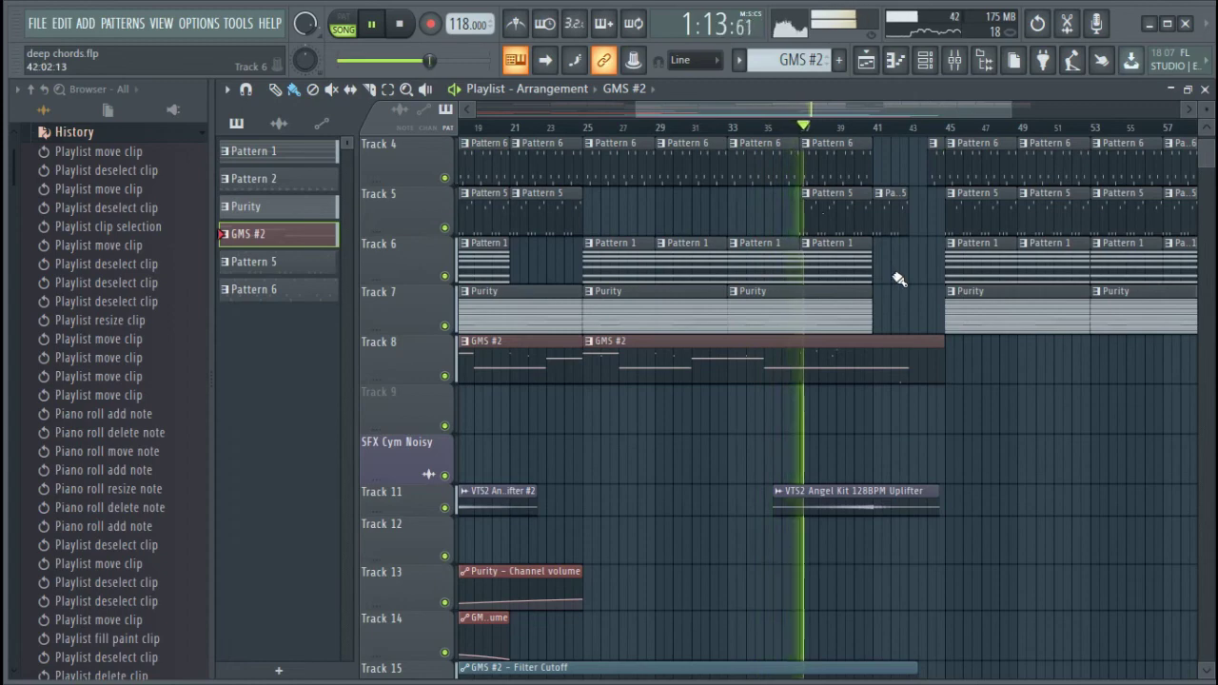
{"action": "scroll", "coordinate": [899, 278], "scroll_direction": "up", "scroll_amount": 3}
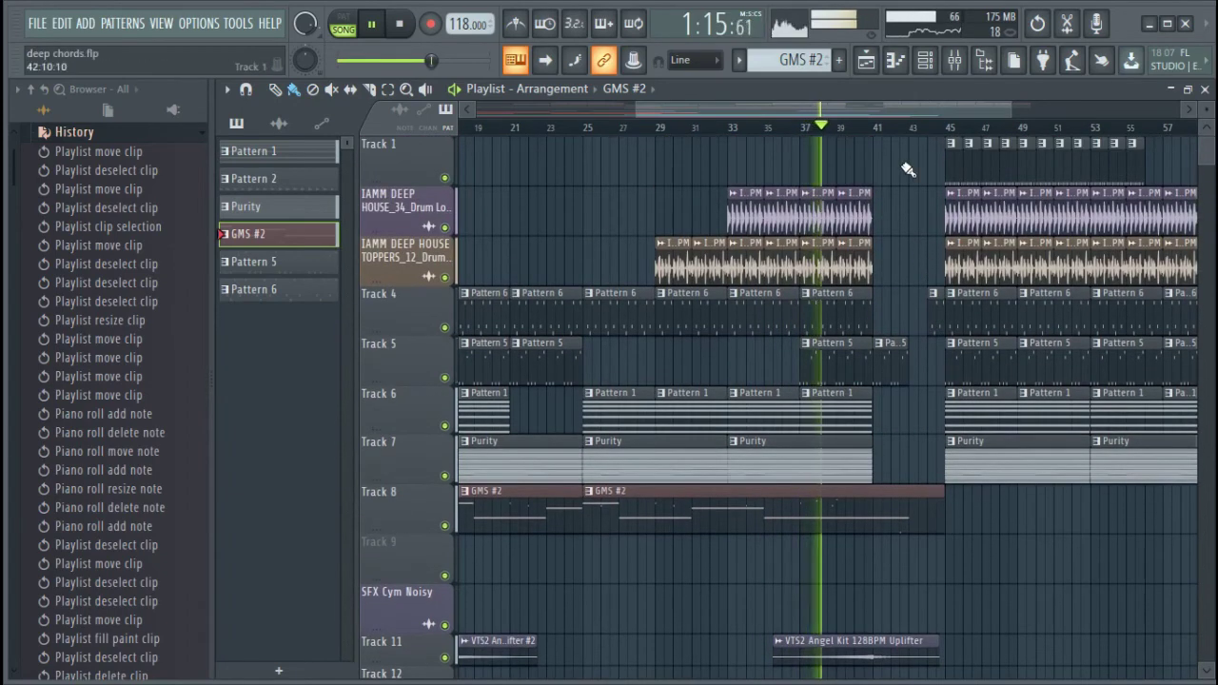
{"action": "scroll", "coordinate": [906, 138], "scroll_direction": "down", "scroll_amount": 1, "text": "ctrl"}
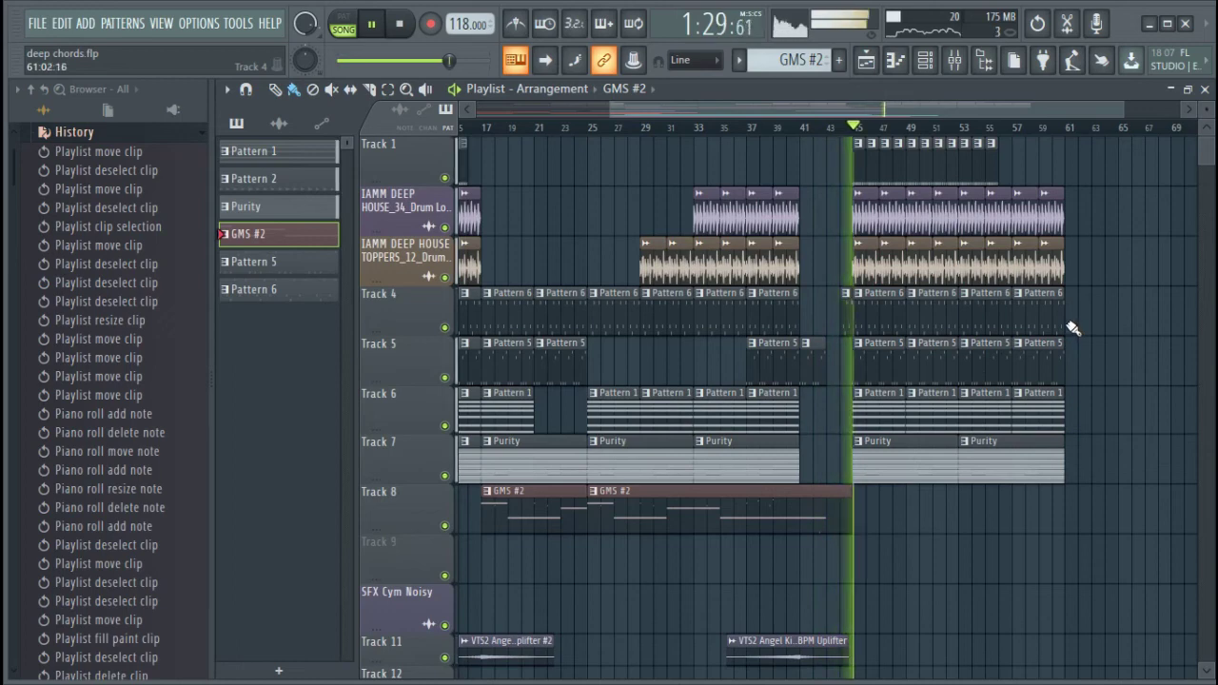
{"action": "scroll", "coordinate": [875, 129], "scroll_direction": "down", "scroll_amount": 3}
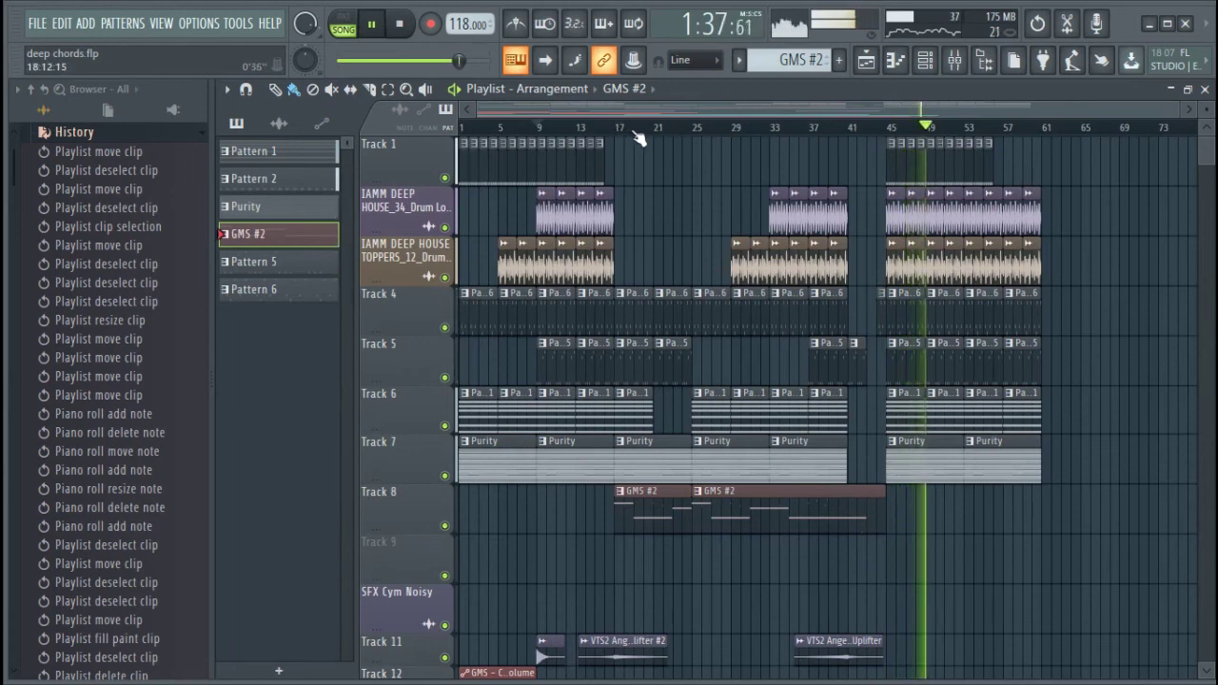
{"action": "key", "text": "space"}
Step: Look over the automation clips on Tracks 12 to 17, and make Purity the active pattern from its clip on Track 7
{"action": "scroll", "coordinate": [723, 218], "scroll_direction": "down", "scroll_amount": 7}
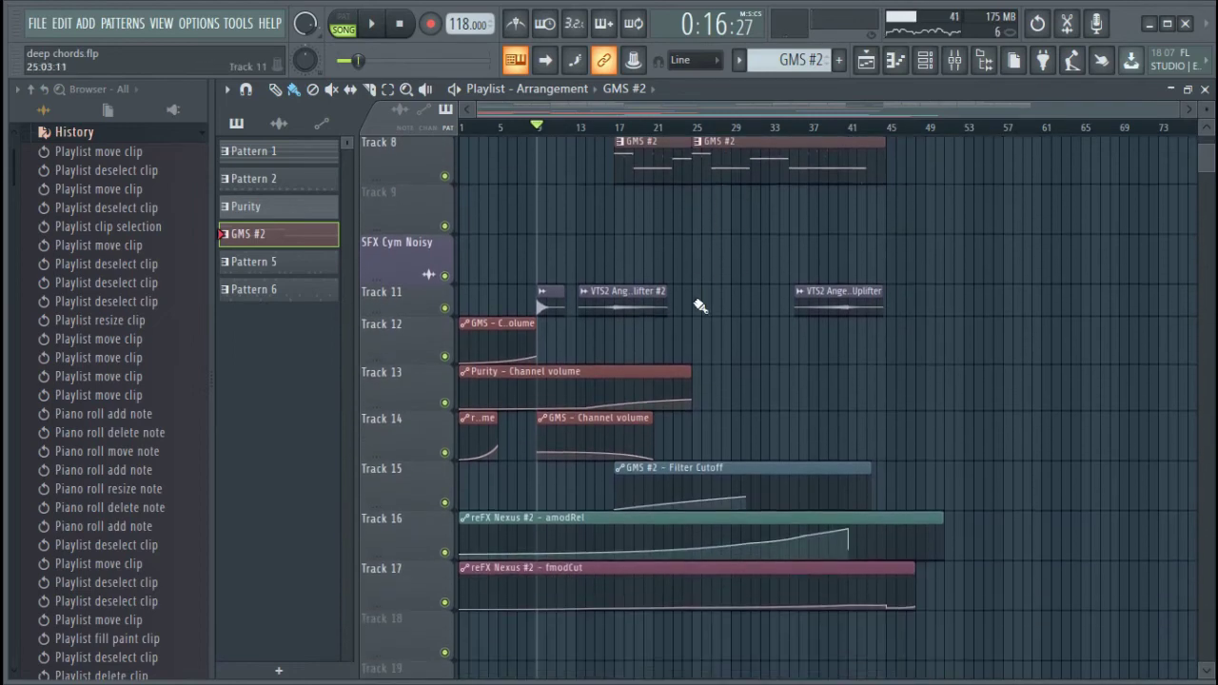
{"action": "scroll", "coordinate": [683, 390], "scroll_direction": "up", "scroll_amount": 6}
{"action": "left_click", "coordinate": [651, 416]}
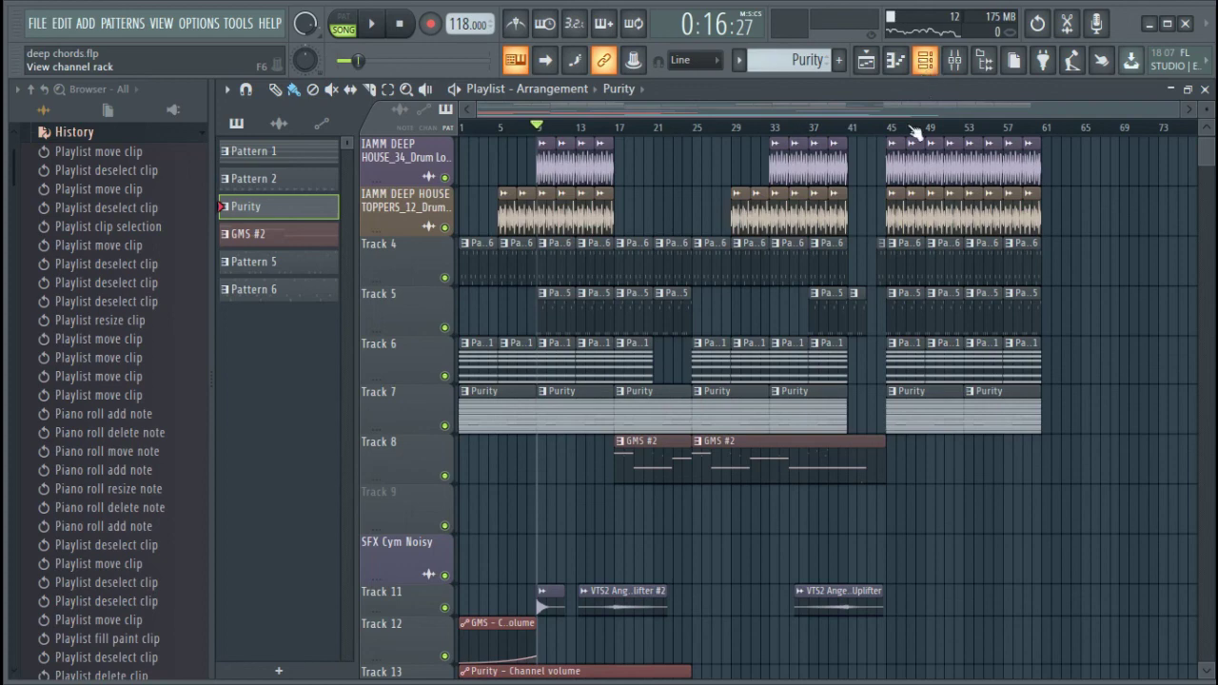
Step: Reset the song position to the start of the arrangement
{"action": "scroll", "coordinate": [653, 415], "scroll_direction": "down", "scroll_amount": 1}
{"action": "scroll", "coordinate": [652, 415], "scroll_direction": "up", "scroll_amount": 2}
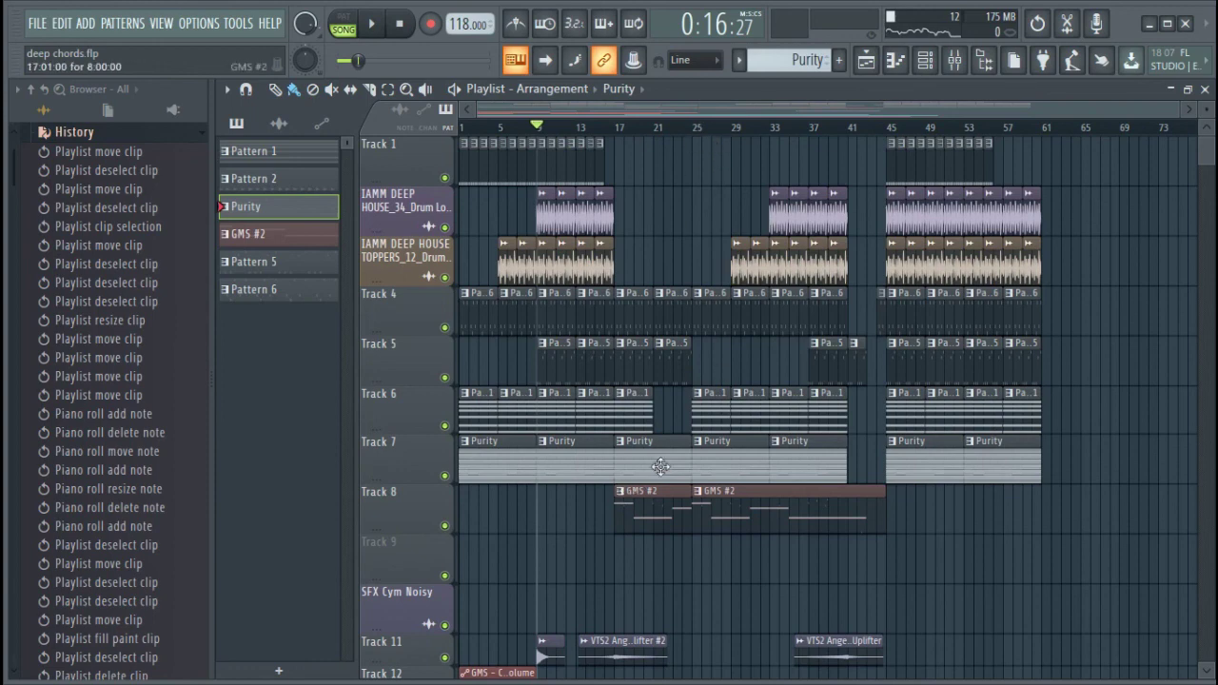
{"action": "left_click", "coordinate": [401, 24]}
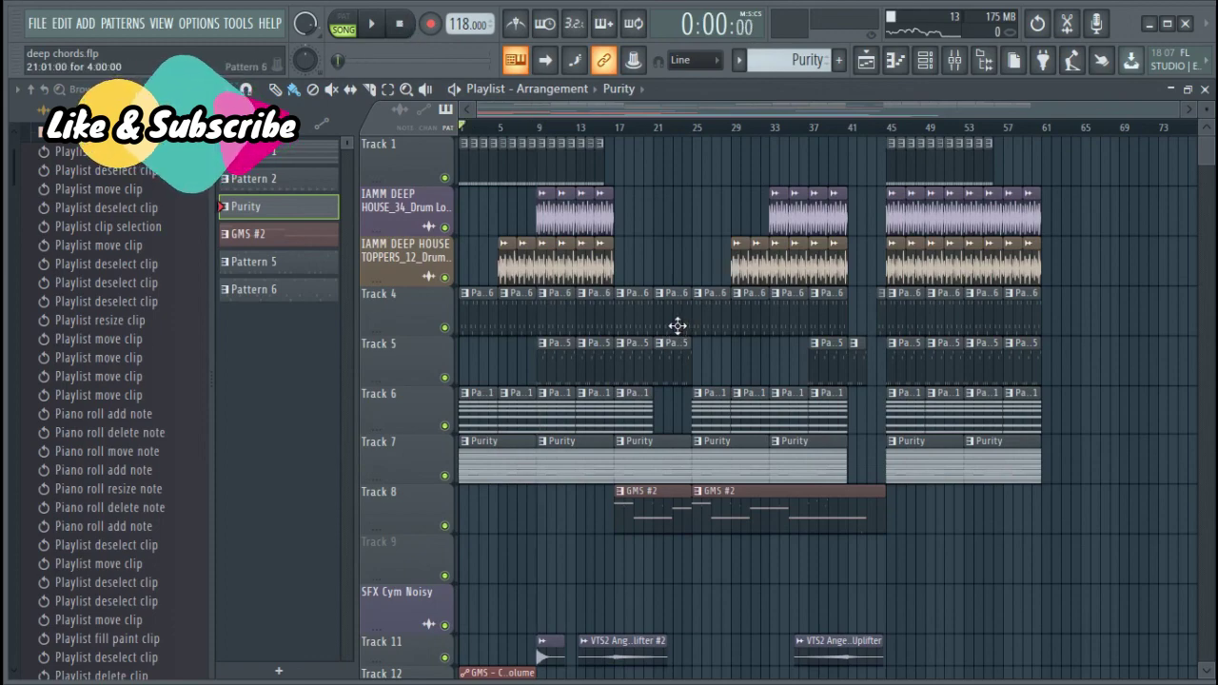